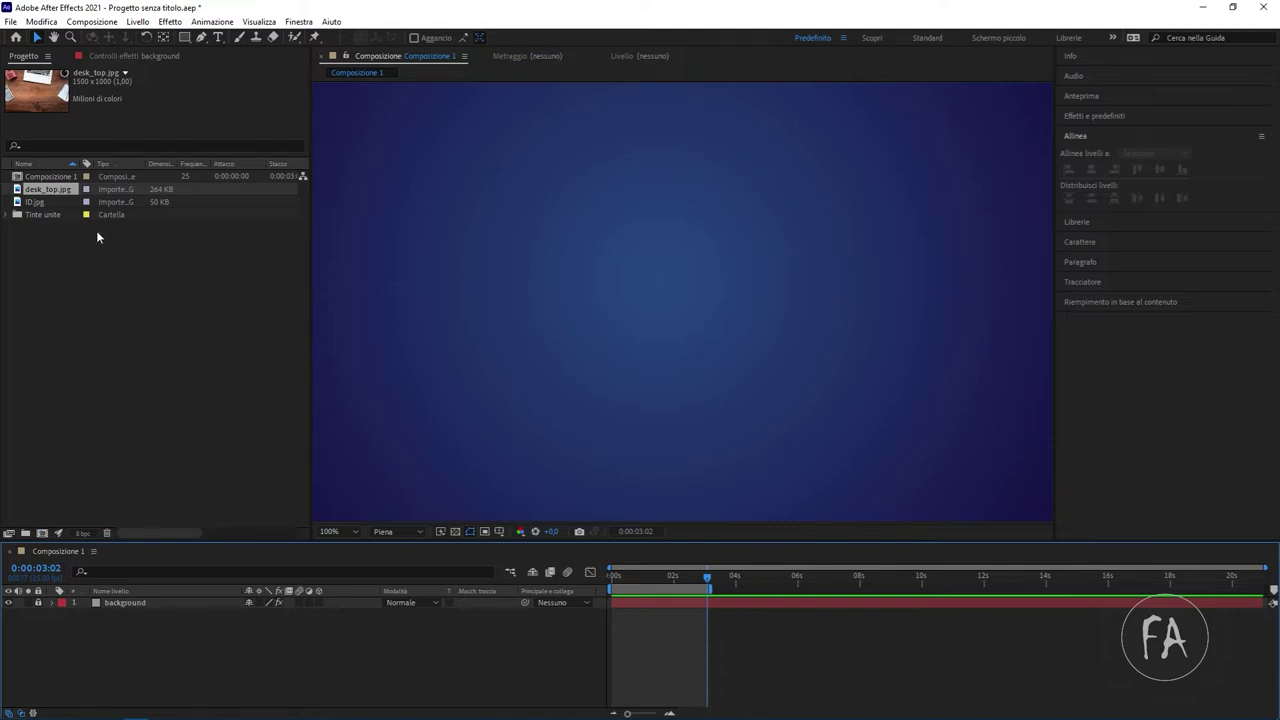
Drag desk_top.jpg from the Project panel into Composizione 1, above the background layer
mouse_move(65, 190)
left_mouse_down()
mouse_move(160, 537)
mouse_move(138, 606)
left_mouse_up()
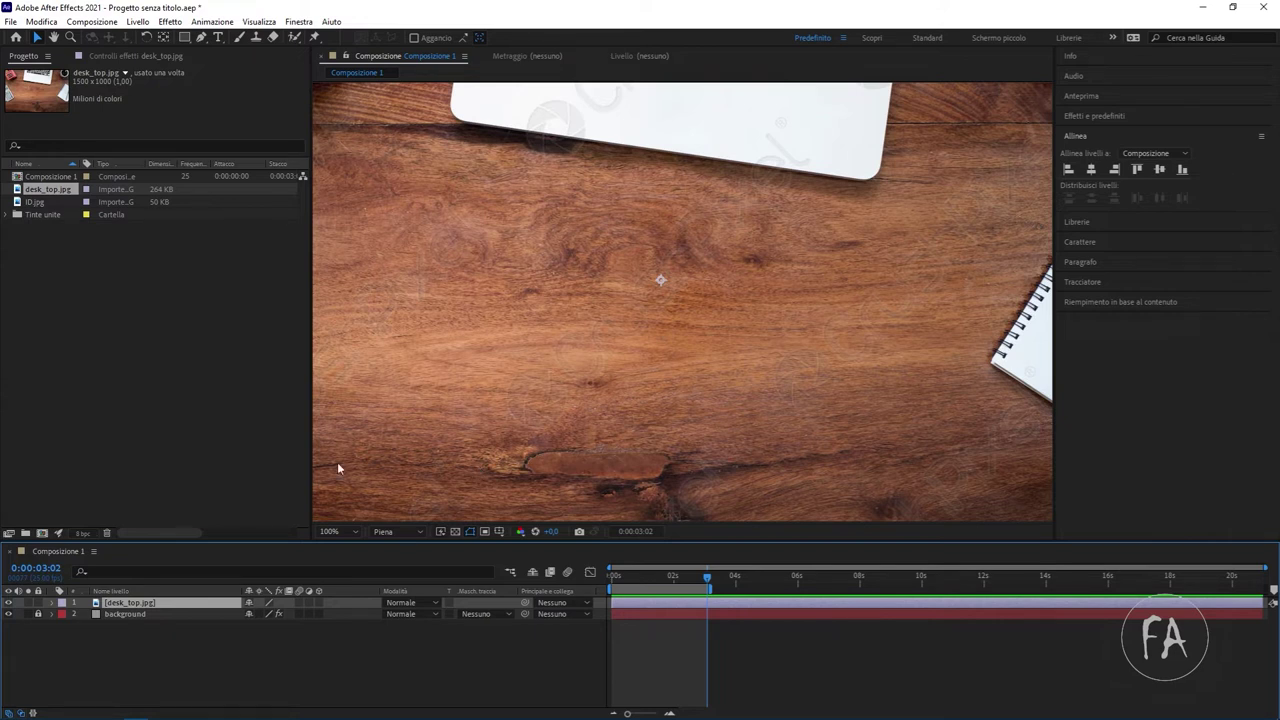
left_click(186, 40)
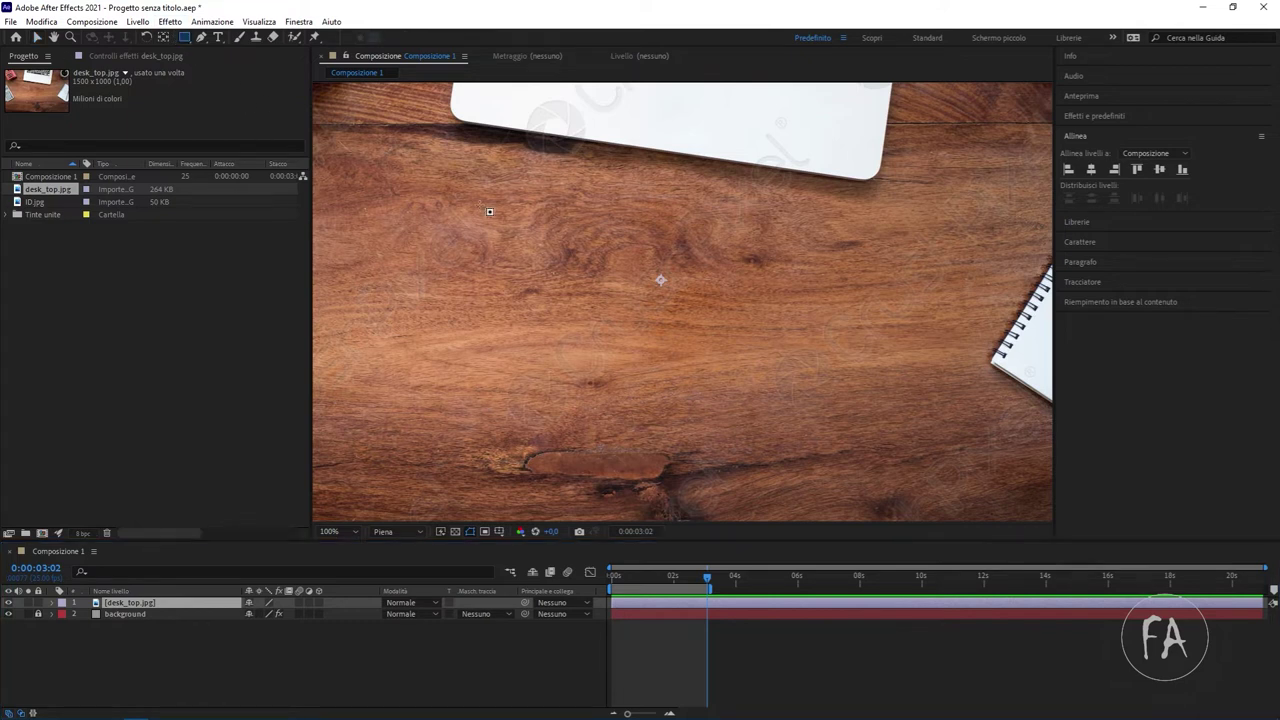
left_click_drag(475, 153, 922, 419)
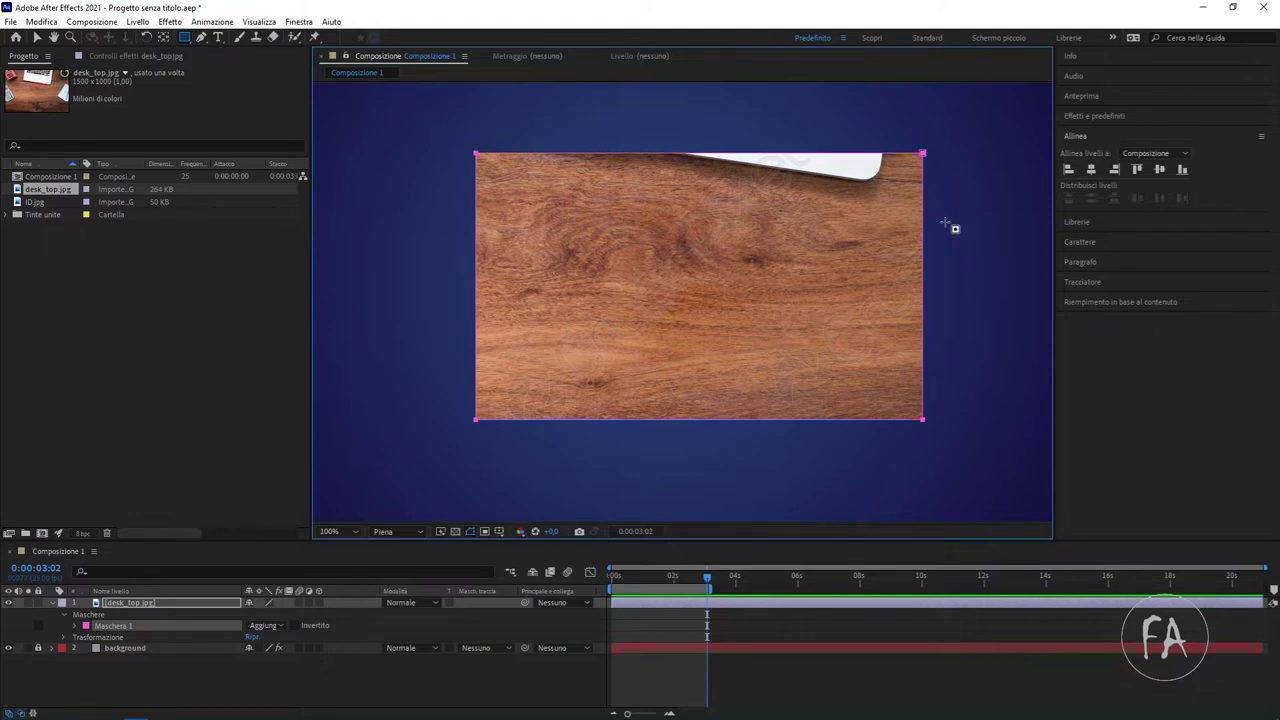
left_click(222, 627)
key("Delete")
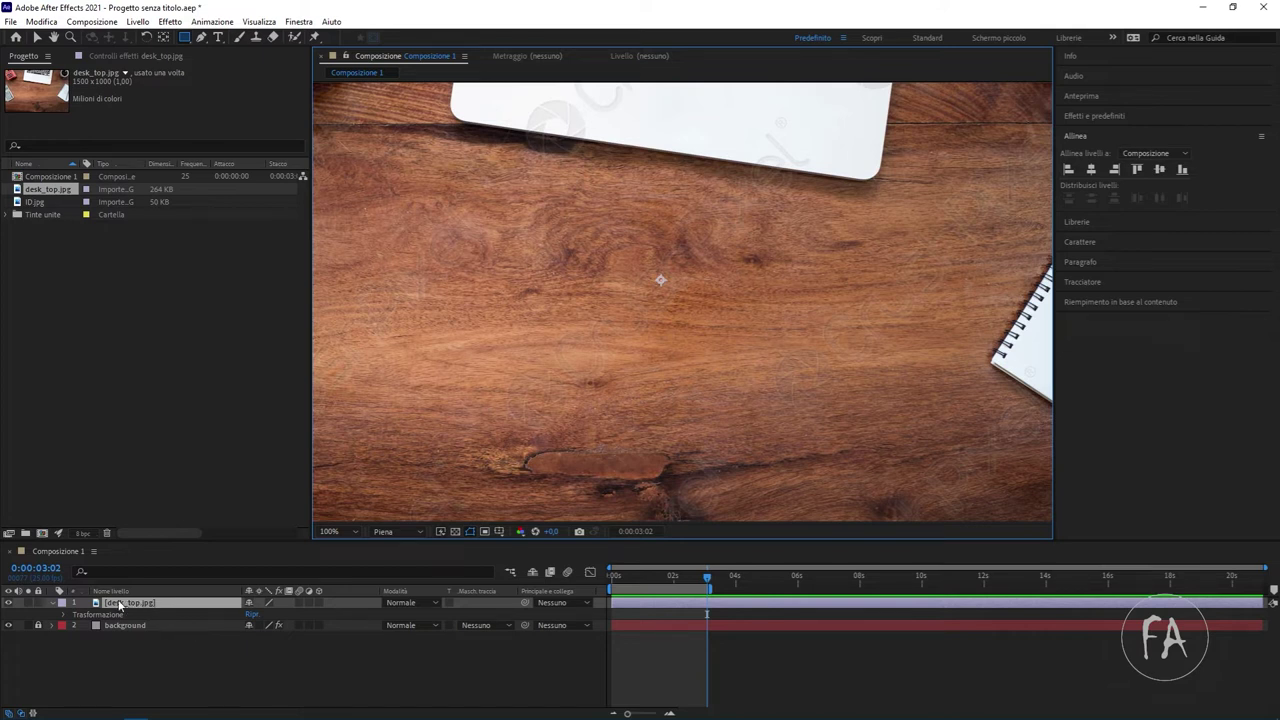
left_click(222, 650)
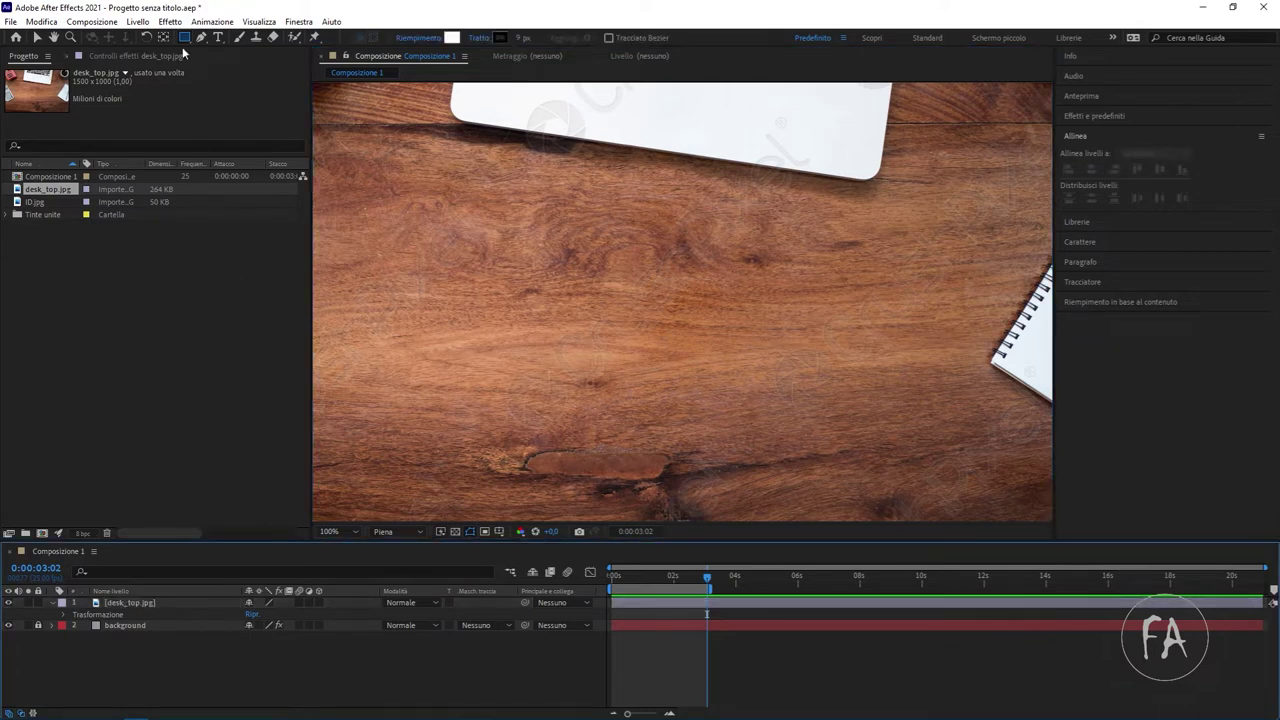
left_click_drag(497, 193, 796, 383)
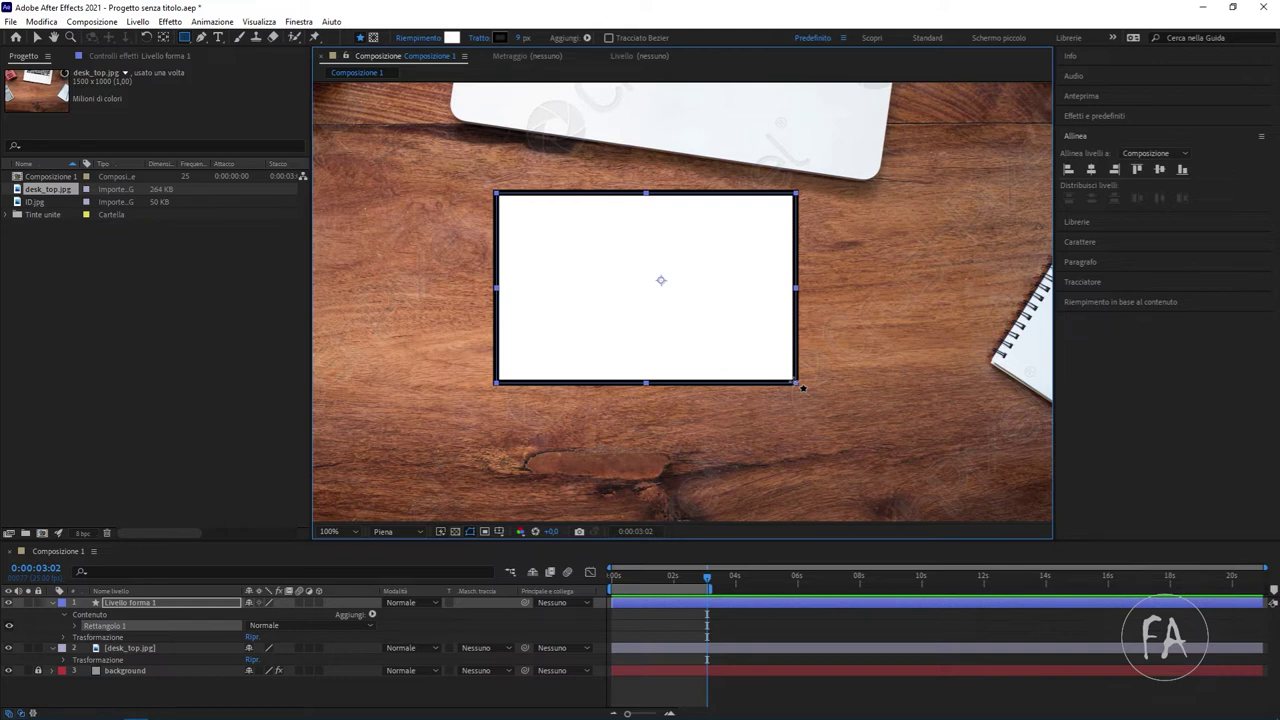
key("ctrl+z")
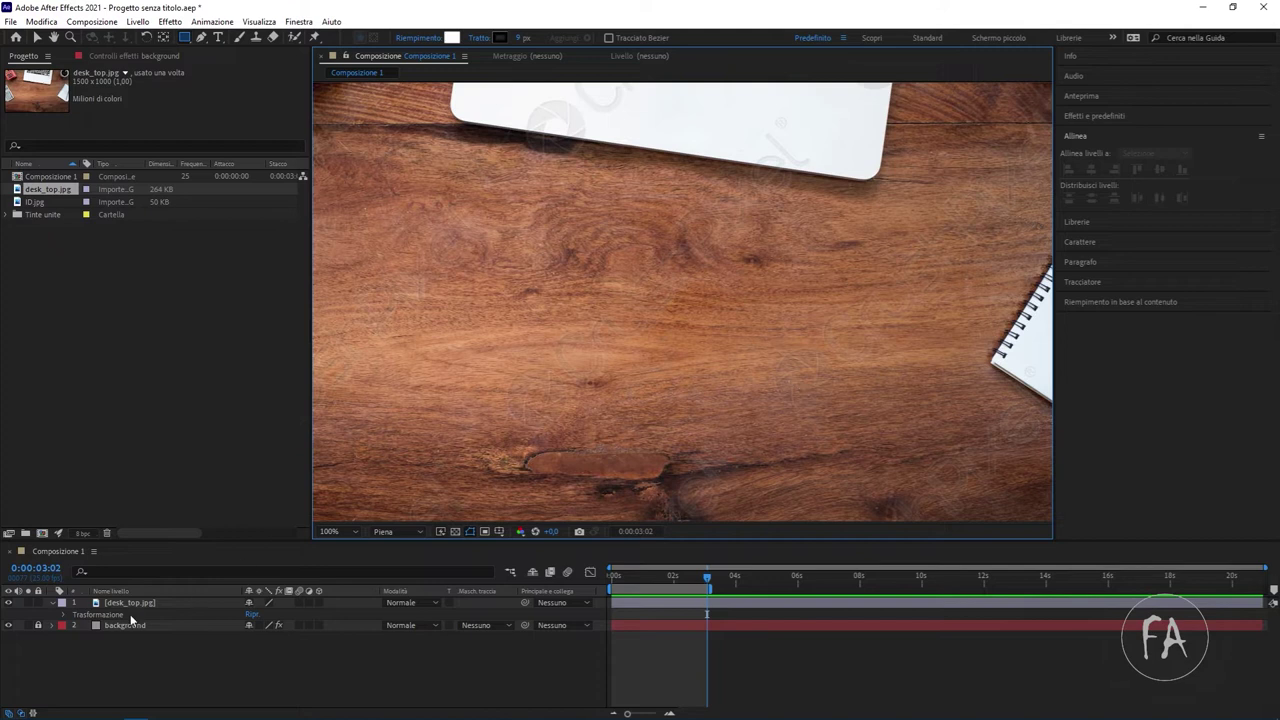
left_click(130, 605)
Draw a rectangular mask on the desk photo and move the masked photo right and down
left_click_drag(454, 198, 871, 428)
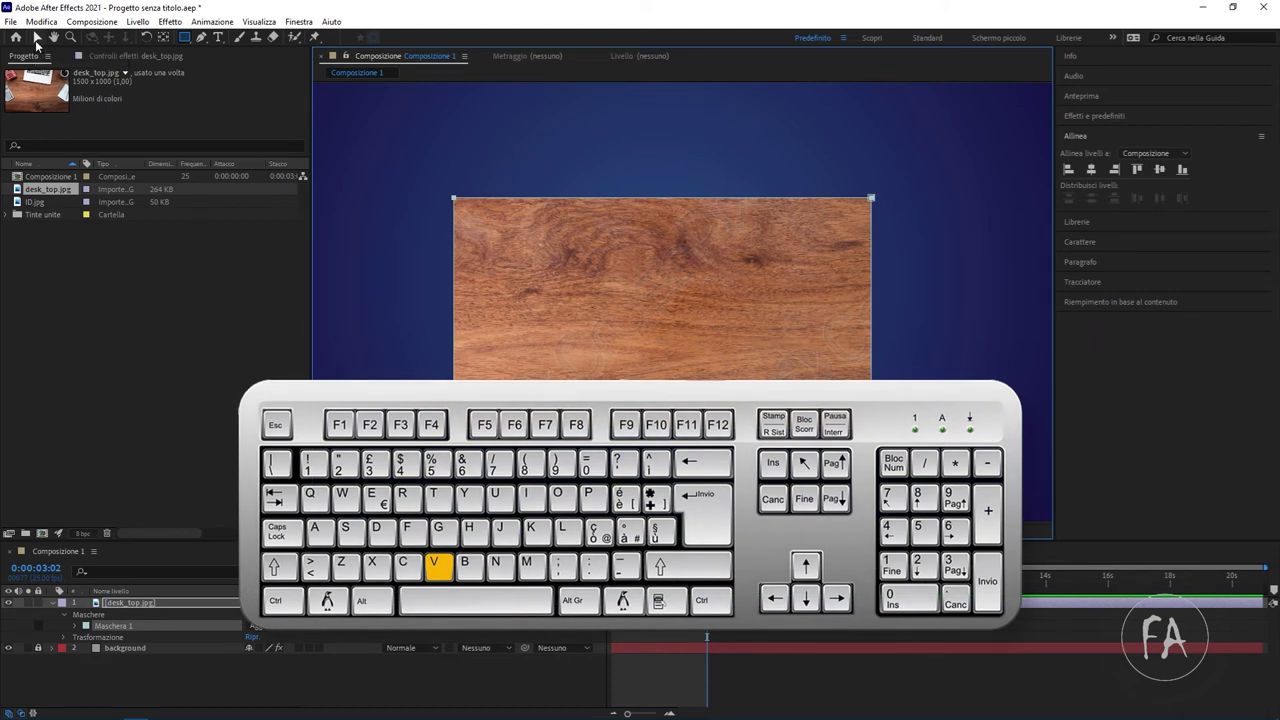
left_click(37, 40)
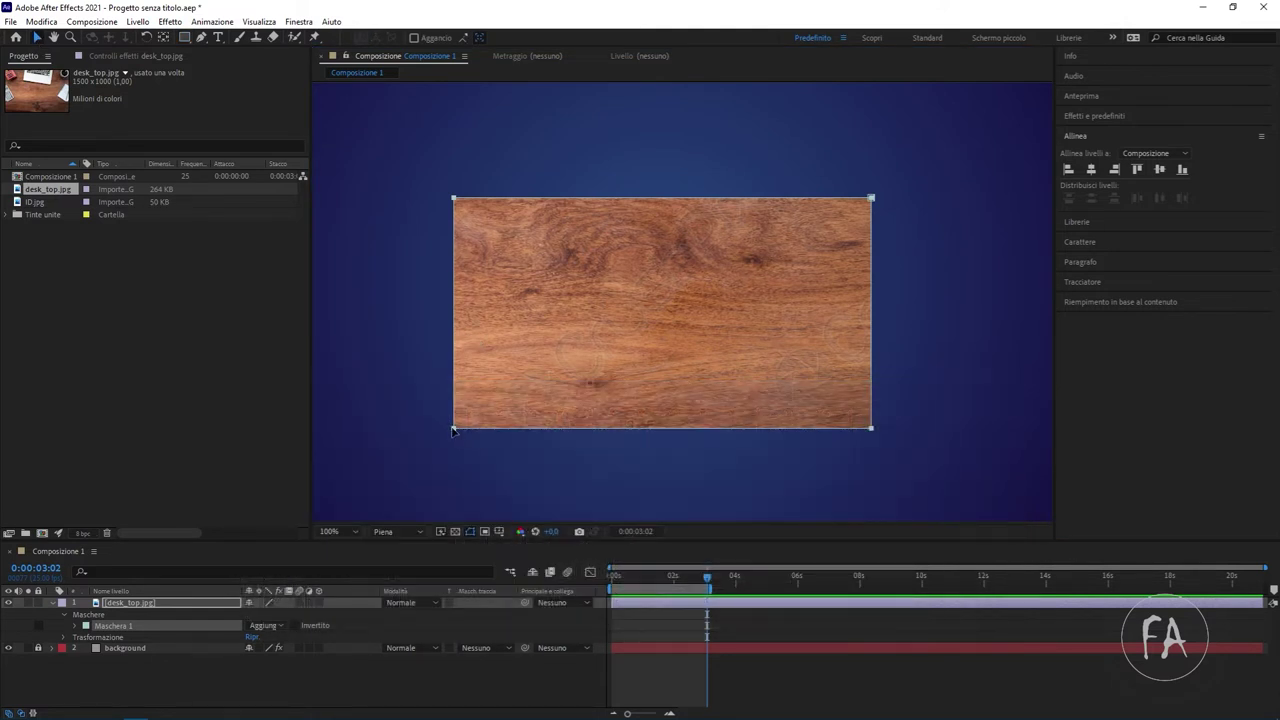
mouse_move(455, 430)
left_mouse_down()
mouse_move(542, 437)
mouse_move(557, 337)
mouse_move(473, 403)
left_mouse_up()
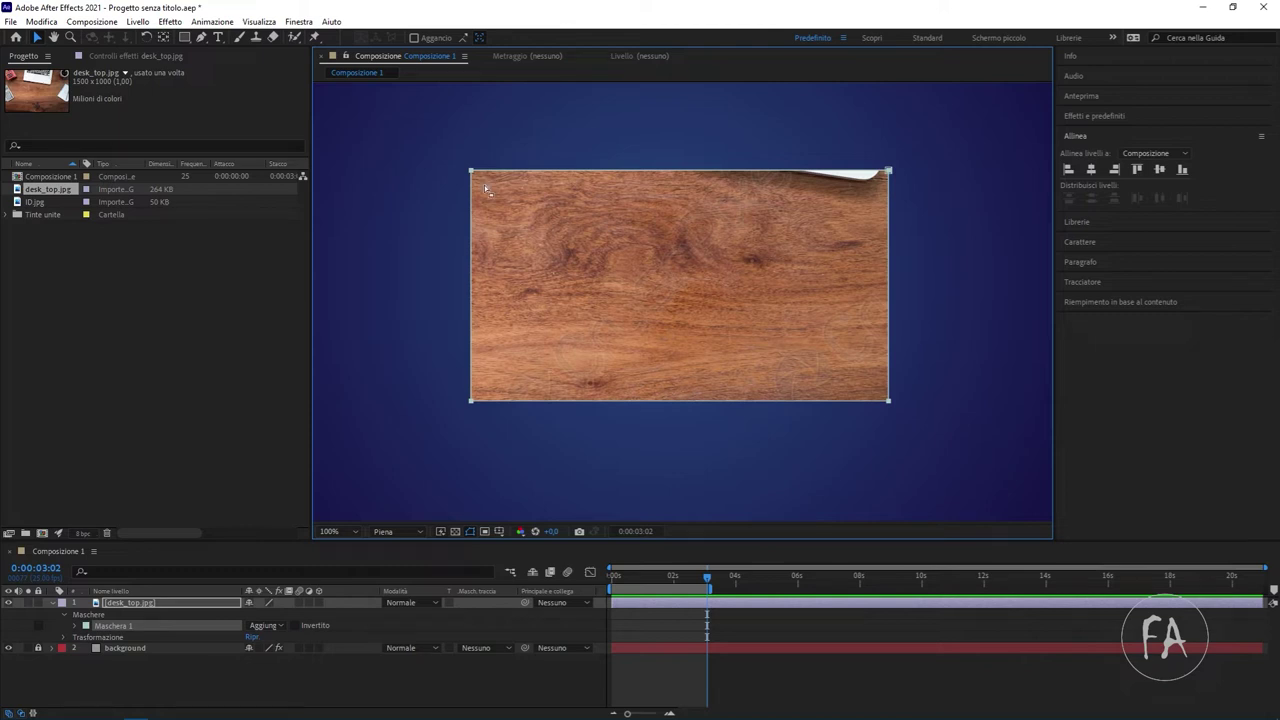
Drag Maschera 1's corner vertices inward to form a narrow, angular wedge of wood
left_click(245, 694)
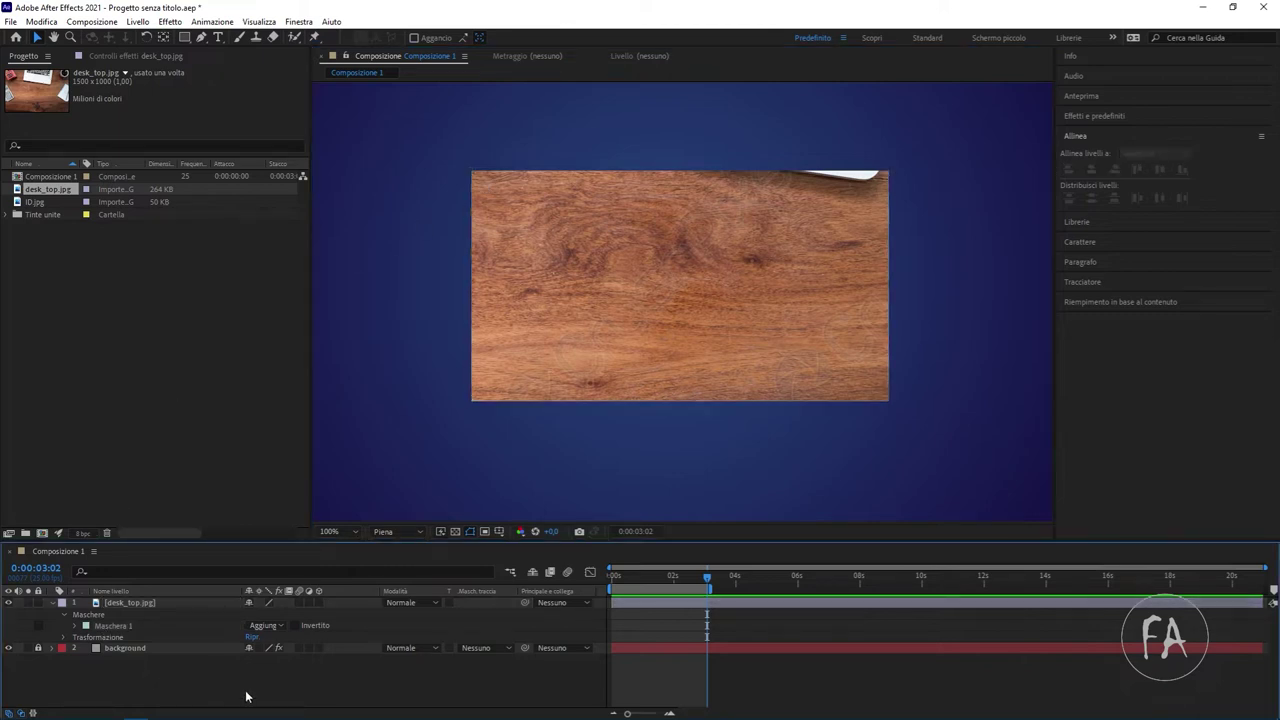
left_click(127, 626)
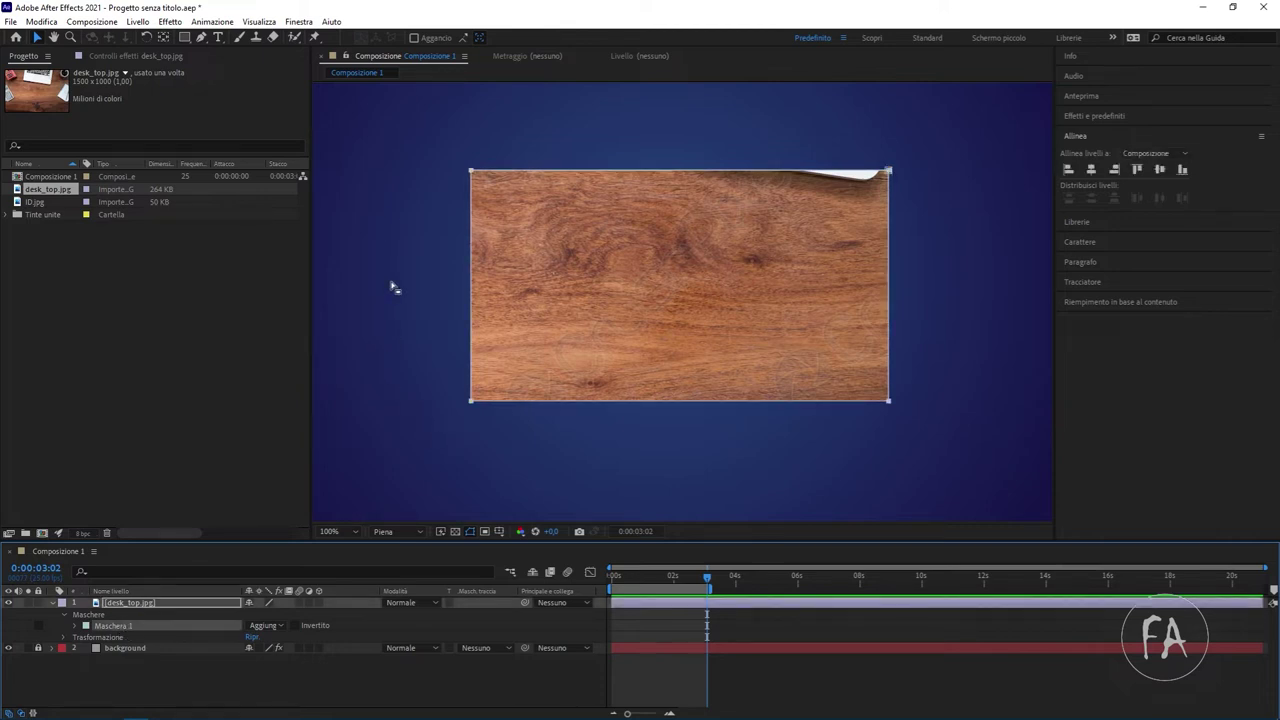
left_click(370, 203)
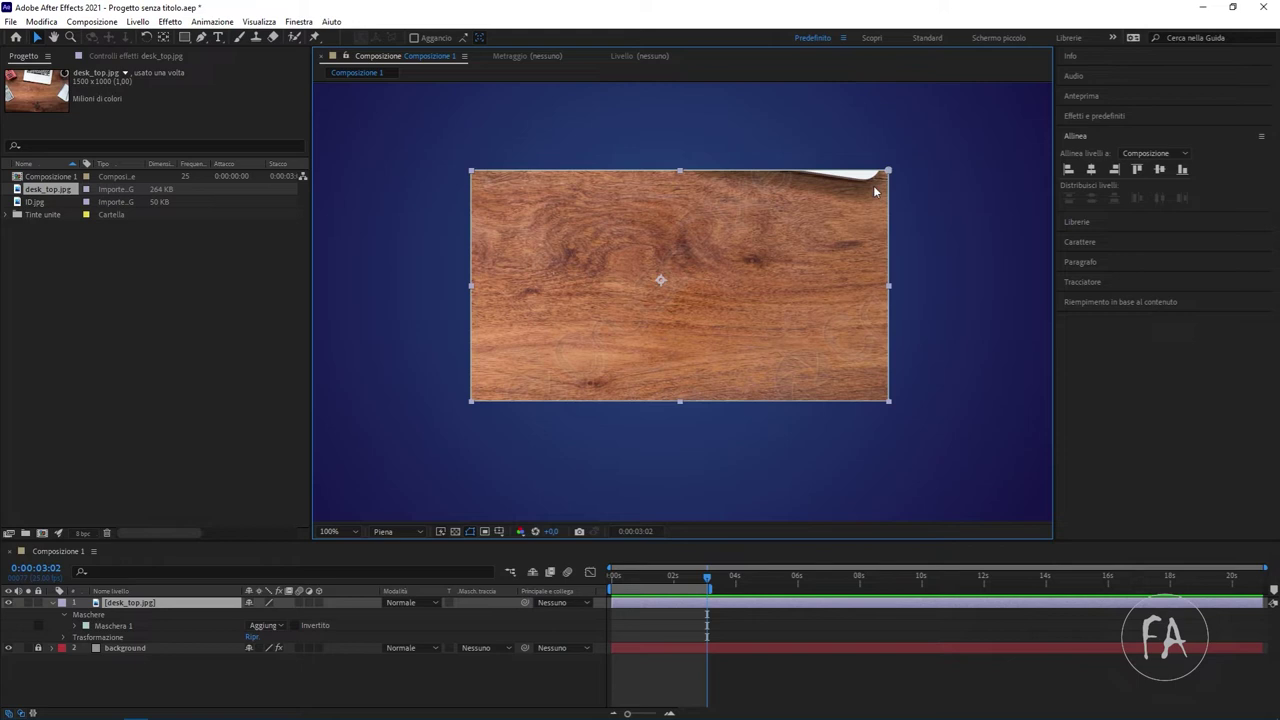
mouse_move(470, 174)
left_mouse_down()
mouse_move(475, 366)
mouse_move(471, 231)
left_mouse_up()
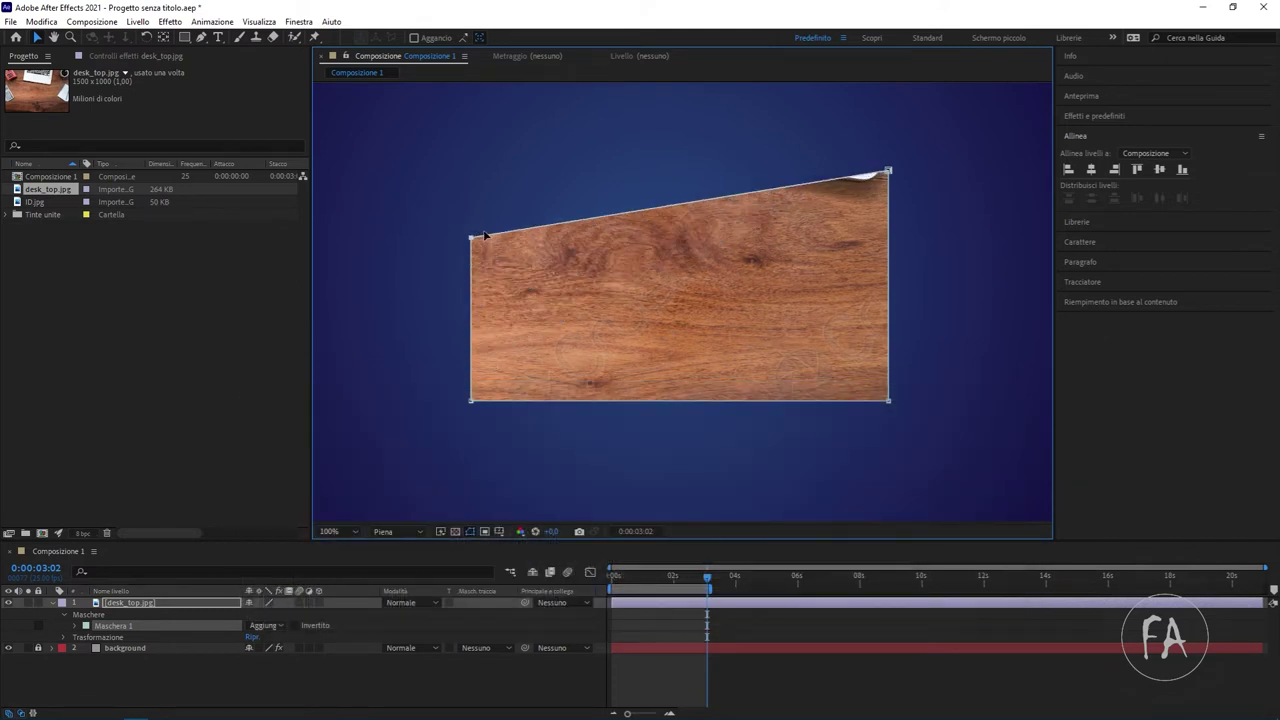
mouse_move(889, 173)
left_mouse_down()
mouse_move(683, 171)
mouse_move(892, 176)
mouse_move(491, 388)
mouse_move(505, 370)
left_mouse_up()
mouse_move(471, 231)
left_mouse_down()
mouse_move(471, 123)
mouse_move(567, 121)
left_mouse_up()
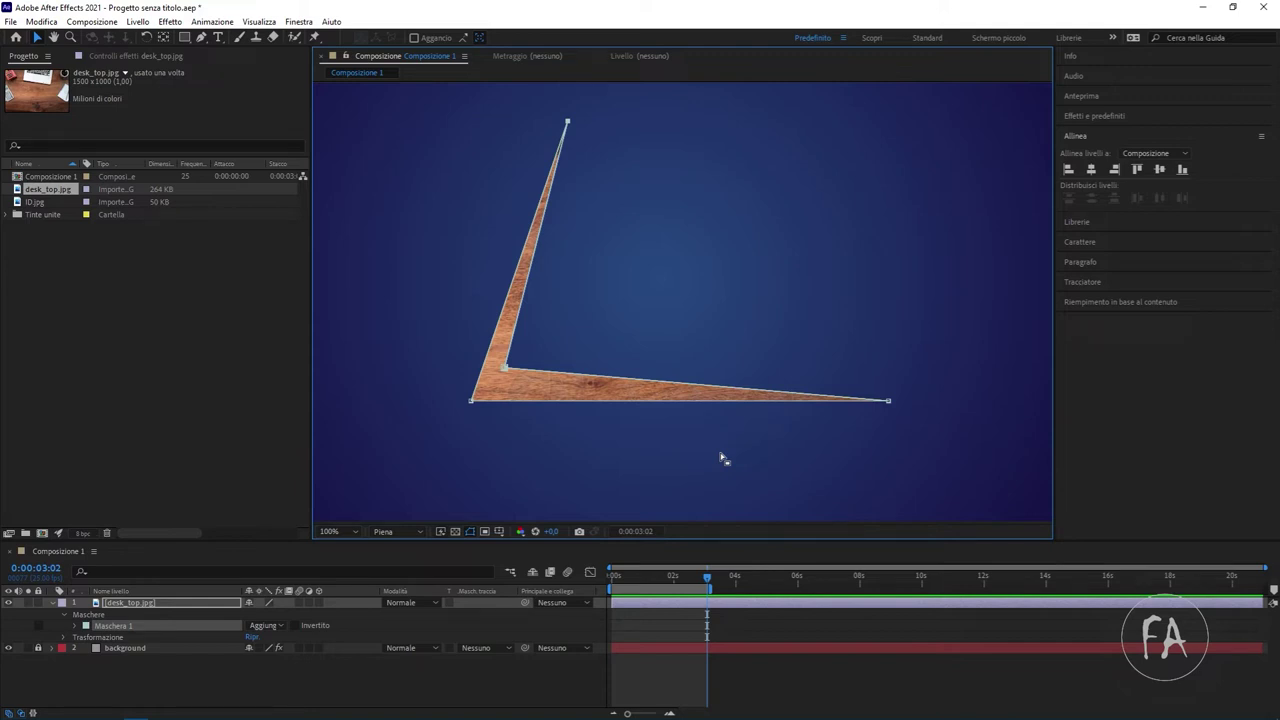
left_click_drag(505, 368, 494, 386)
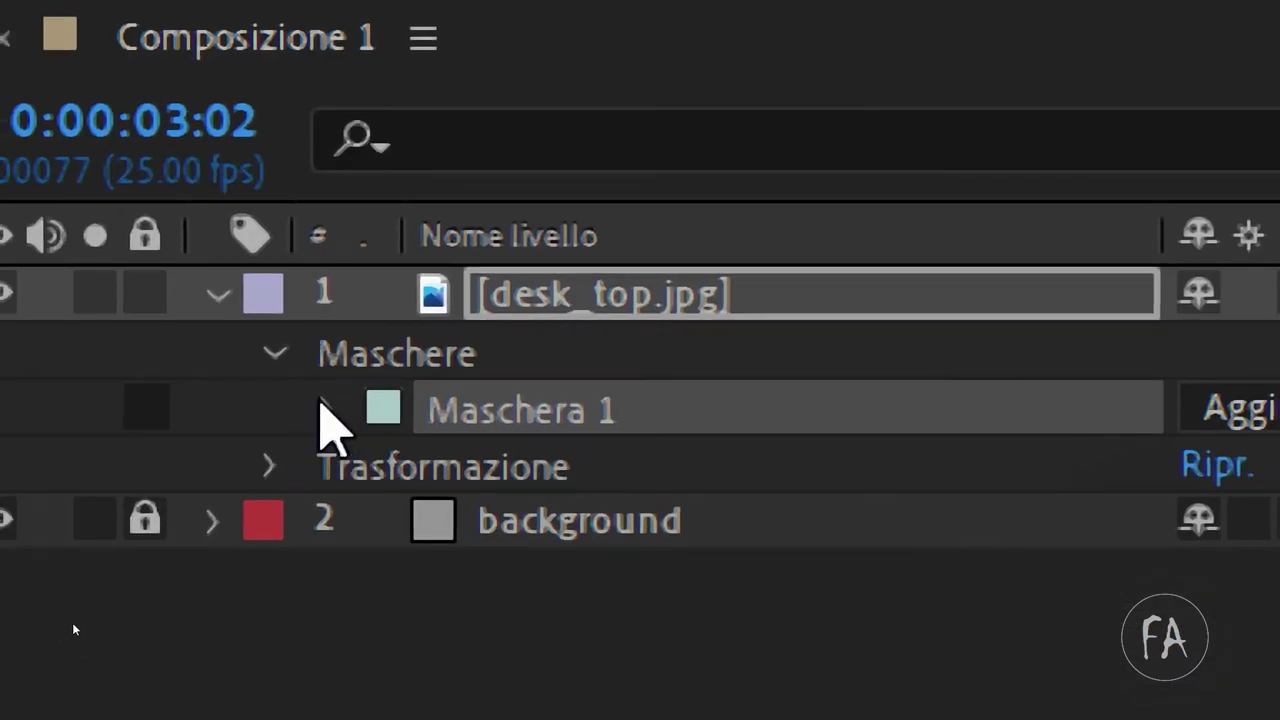
Expand Maschera 1 and set a Tracciato maschera keyframe at 0:00:03:02
left_click(323, 408)
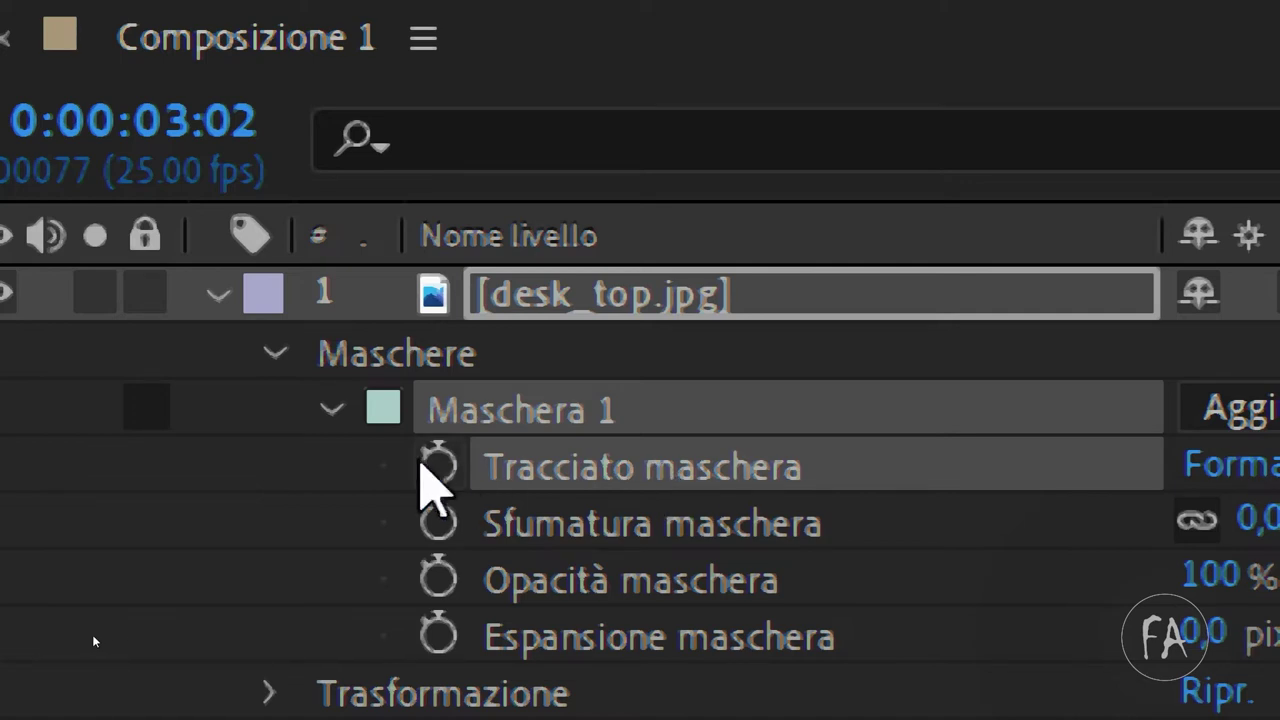
left_click(437, 464)
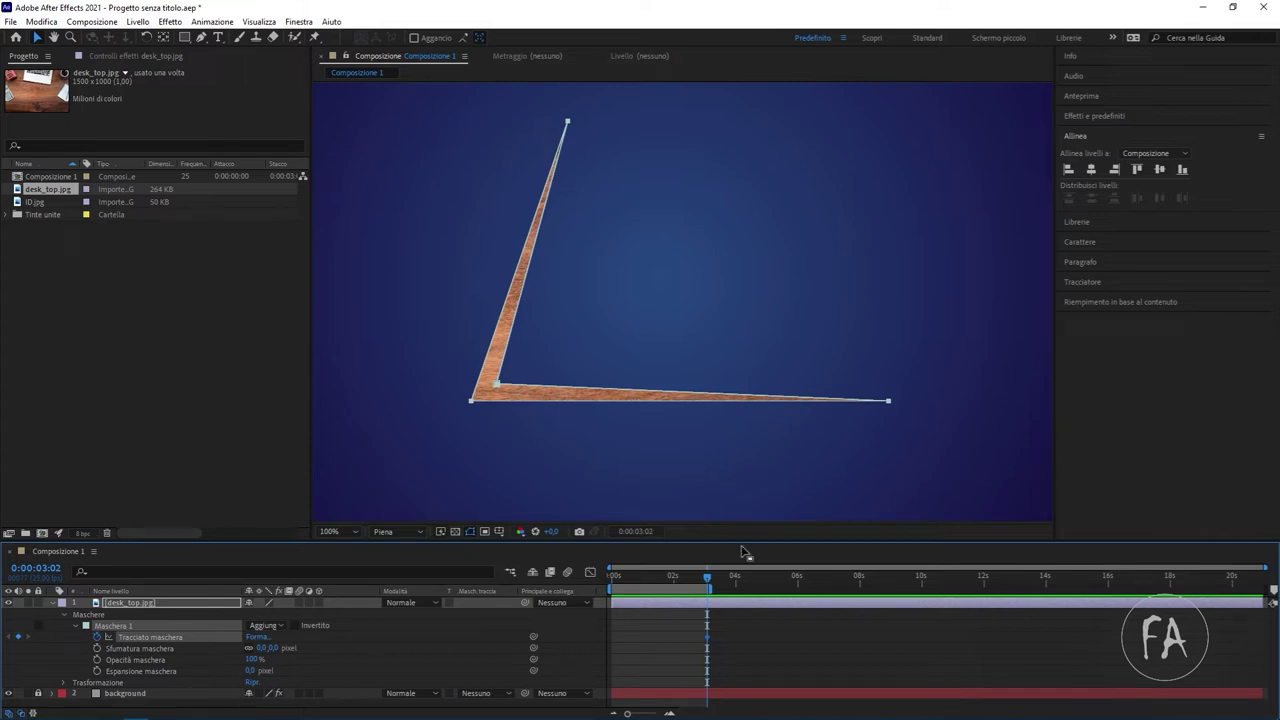
At 0:00:05:13, move the mask's inner corner up-right to widen the wood shape
left_click(783, 580)
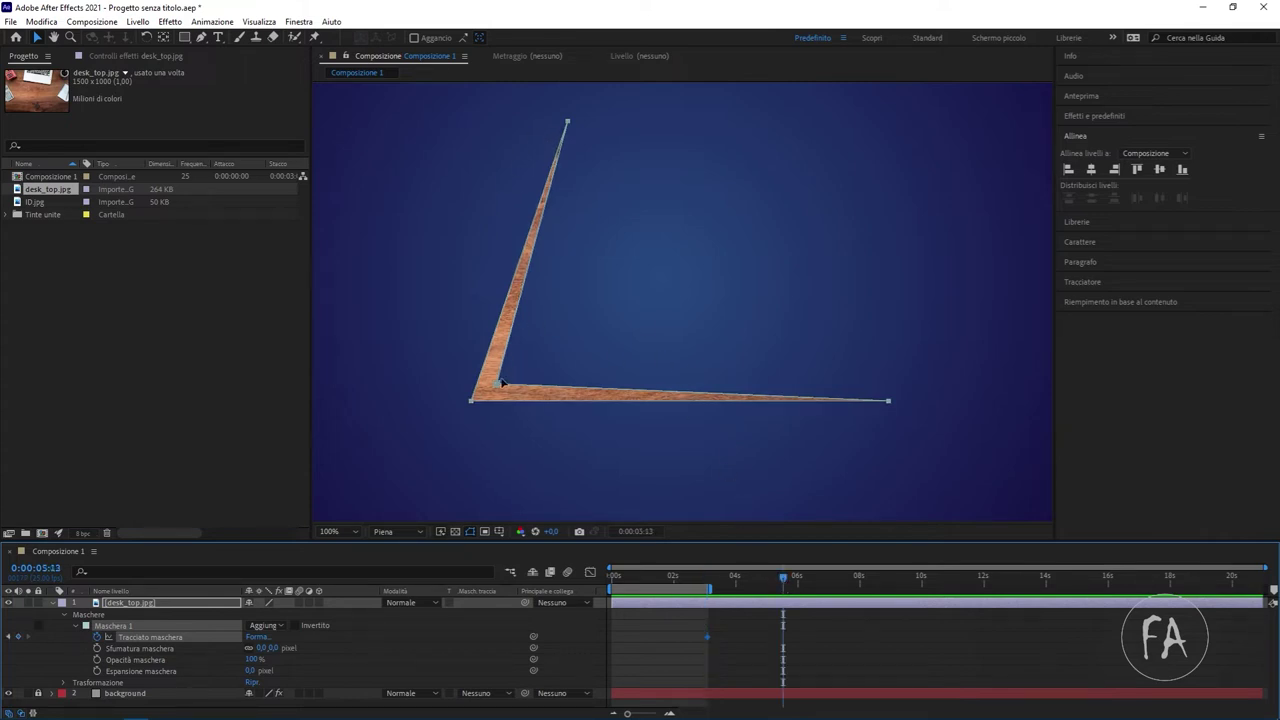
left_click_drag(493, 387, 594, 291)
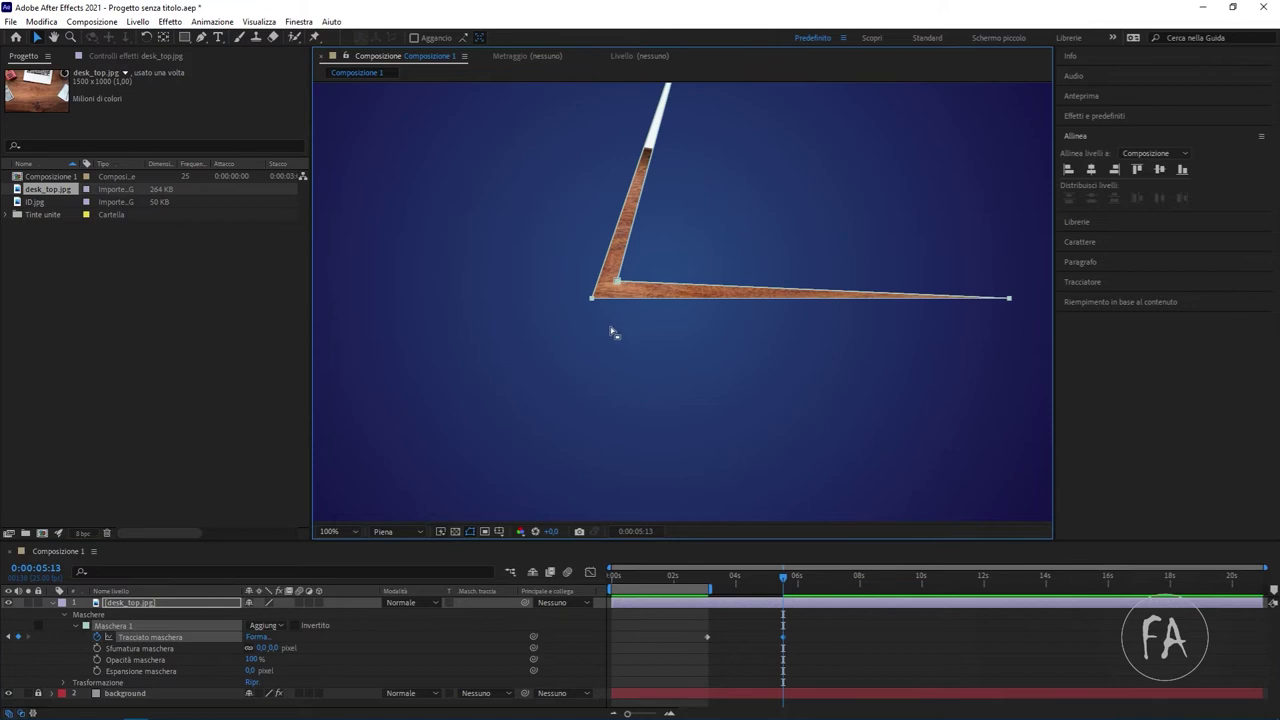
key("ctrl+z")
double_click(505, 388)
mouse_move(498, 384)
left_mouse_down()
mouse_move(537, 351)
mouse_move(829, 222)
mouse_move(933, 106)
left_mouse_up()
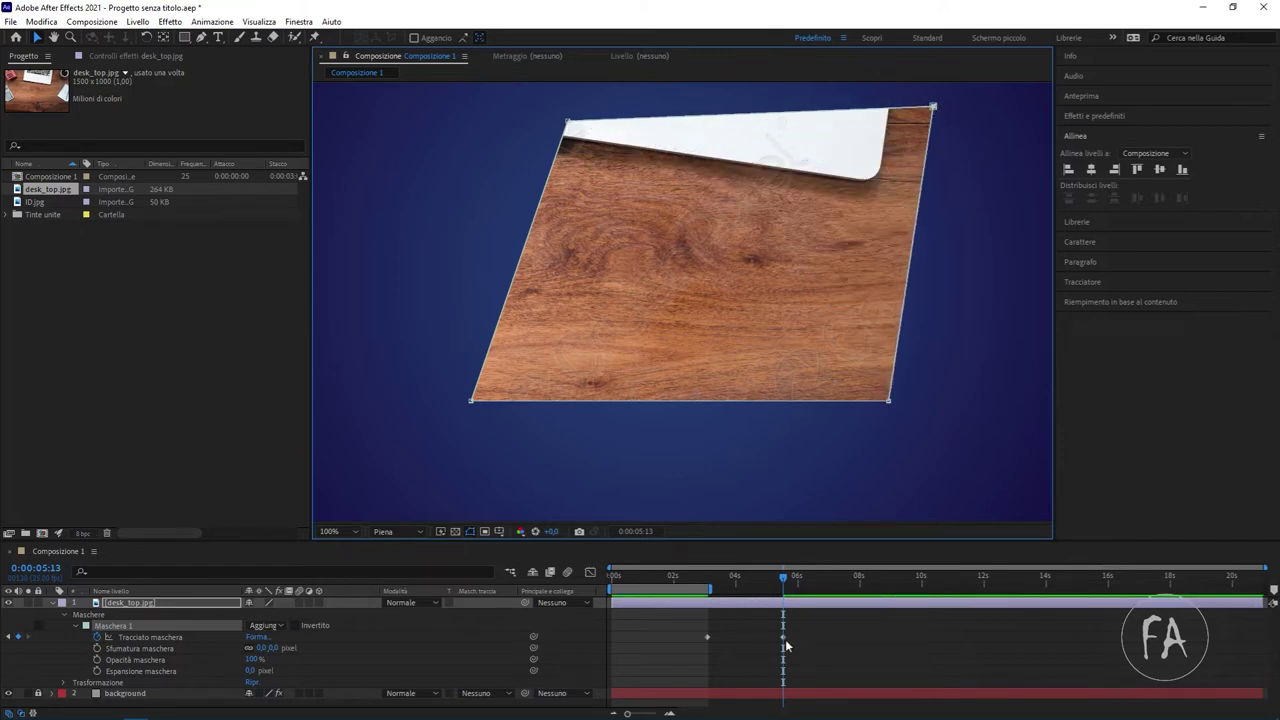
Shift the work area over the mask animation from 0:00:02:20 and preview it
left_click(677, 580)
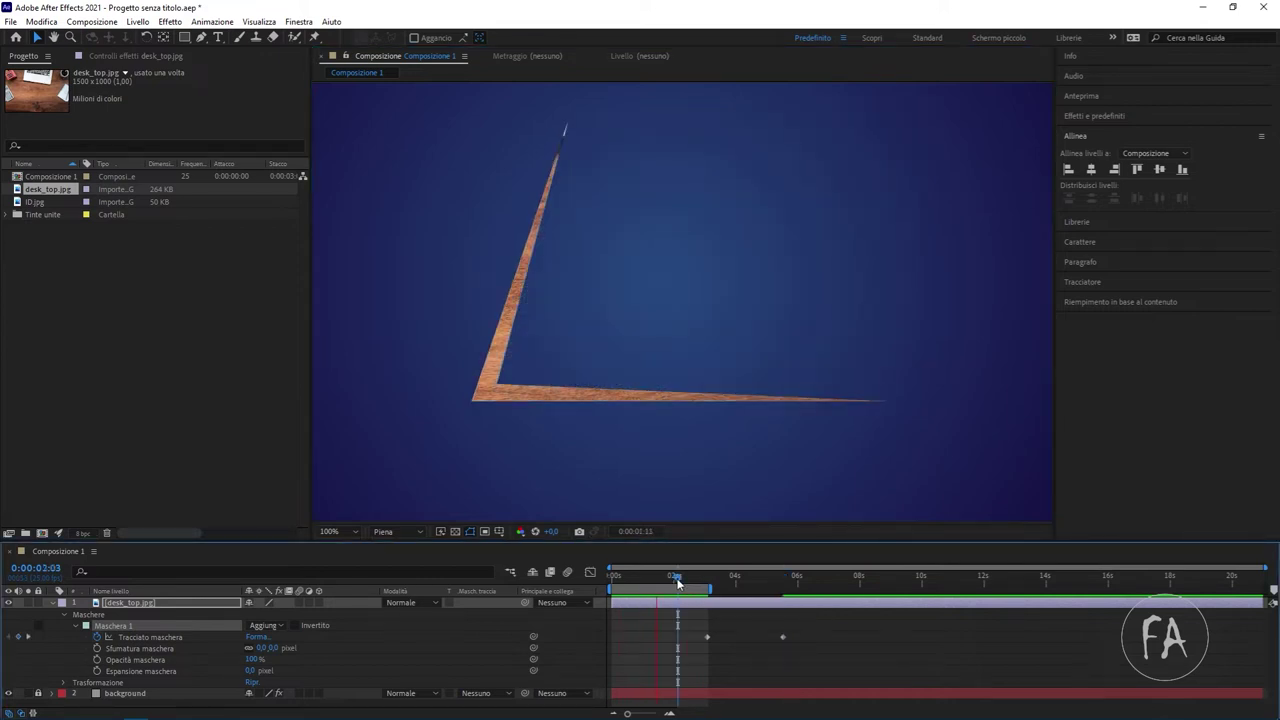
left_click(698, 578)
left_click_drag(701, 590, 777, 590)
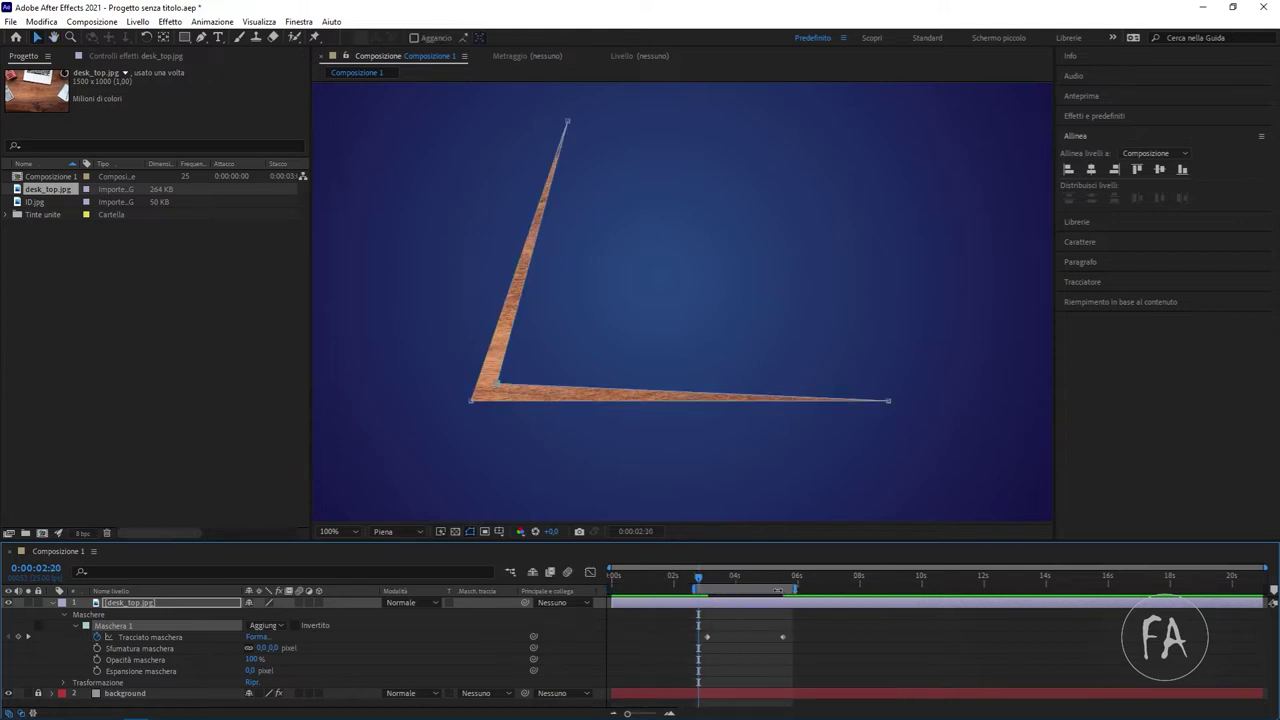
key("space")
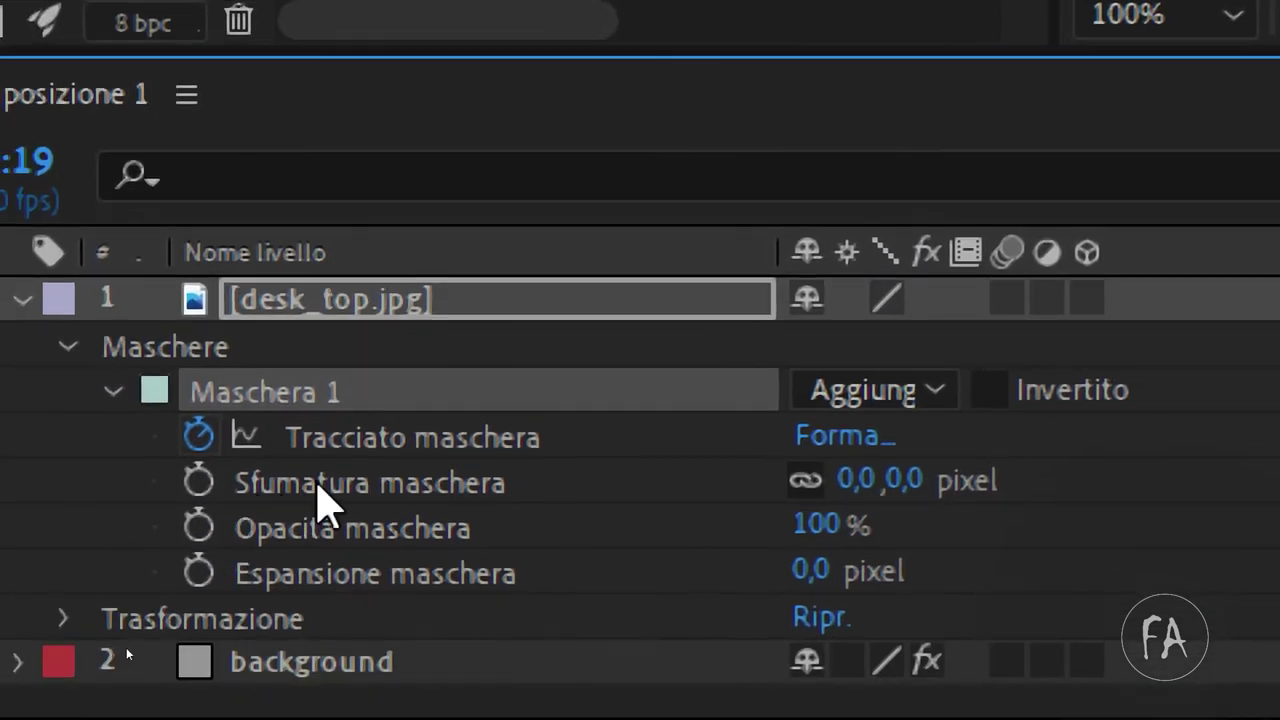
Set Maschera 1's feather to 73 px and lower its mask opacity to 47%
left_click(320, 486)
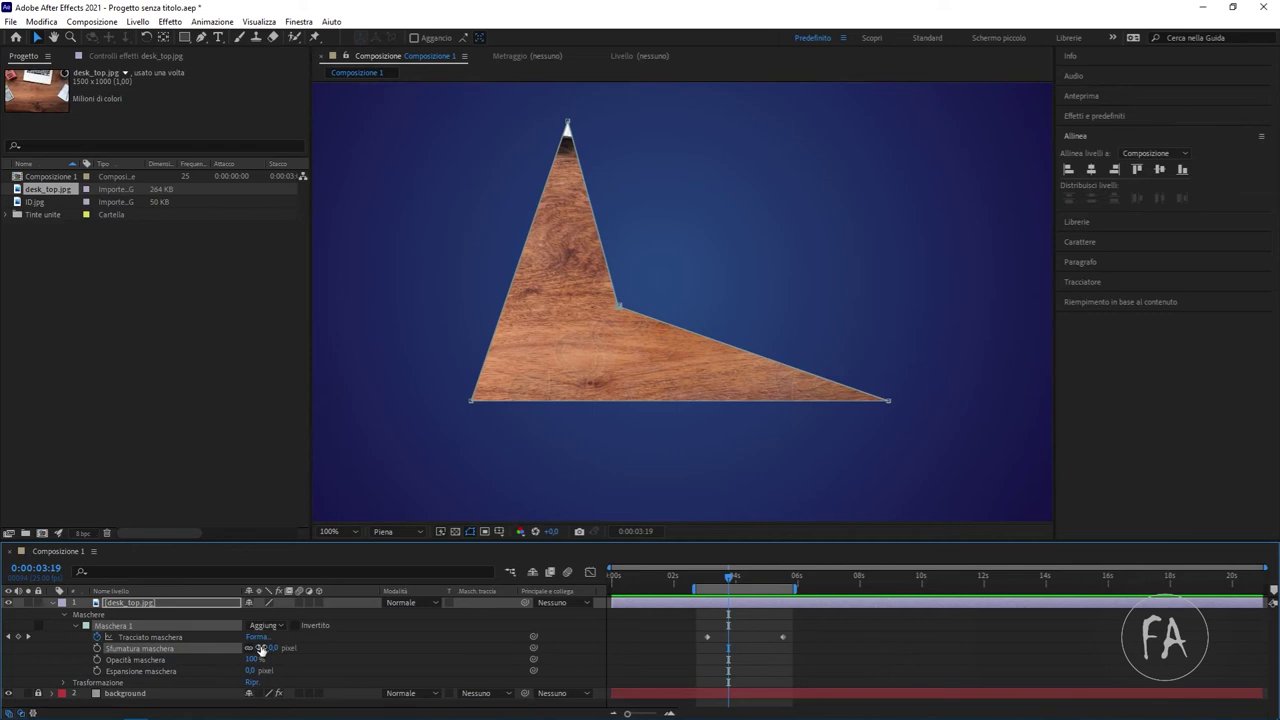
mouse_move(261, 648)
left_mouse_down()
mouse_move(314, 648)
mouse_move(250, 648)
left_mouse_up()
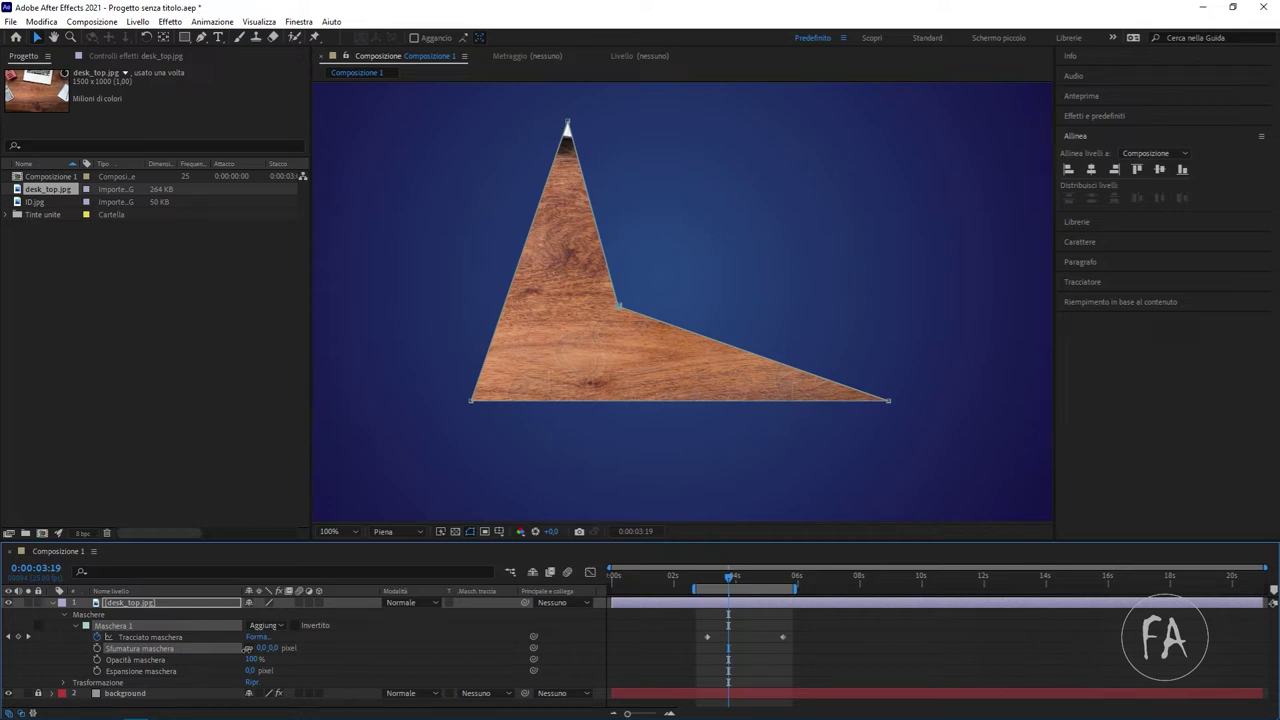
left_click_drag(247, 648, 266, 650)
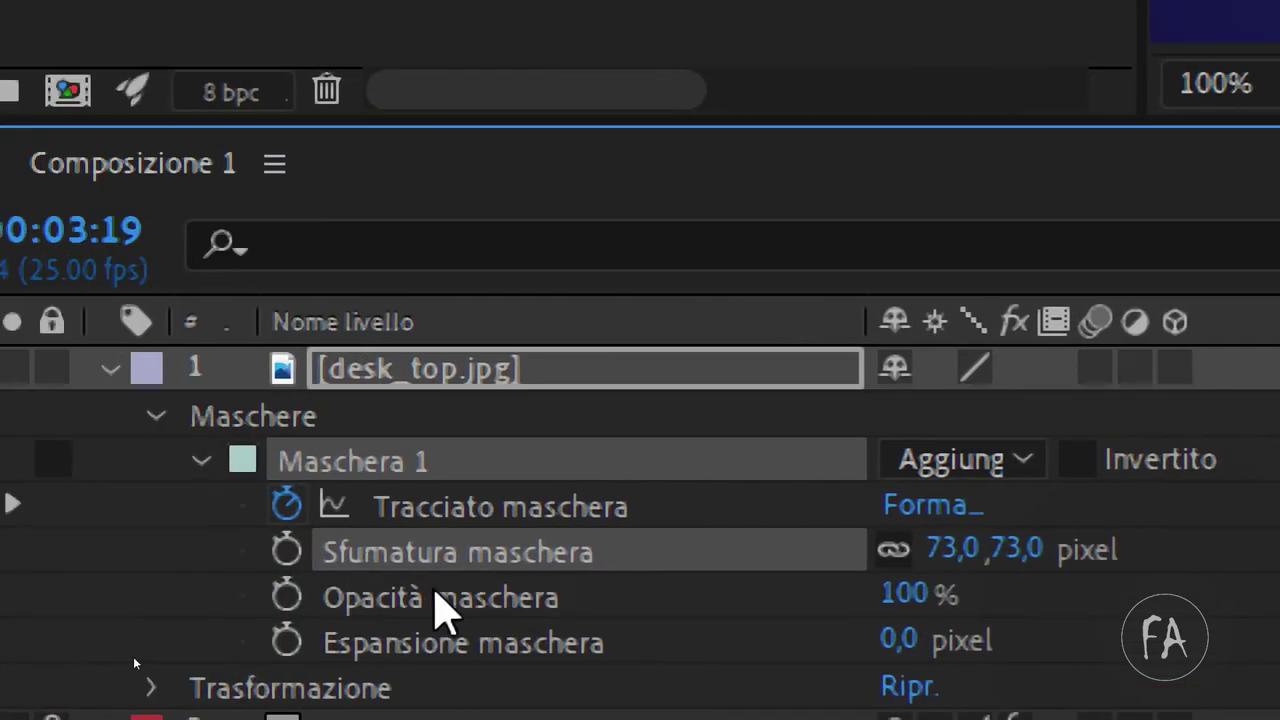
left_click(440, 588)
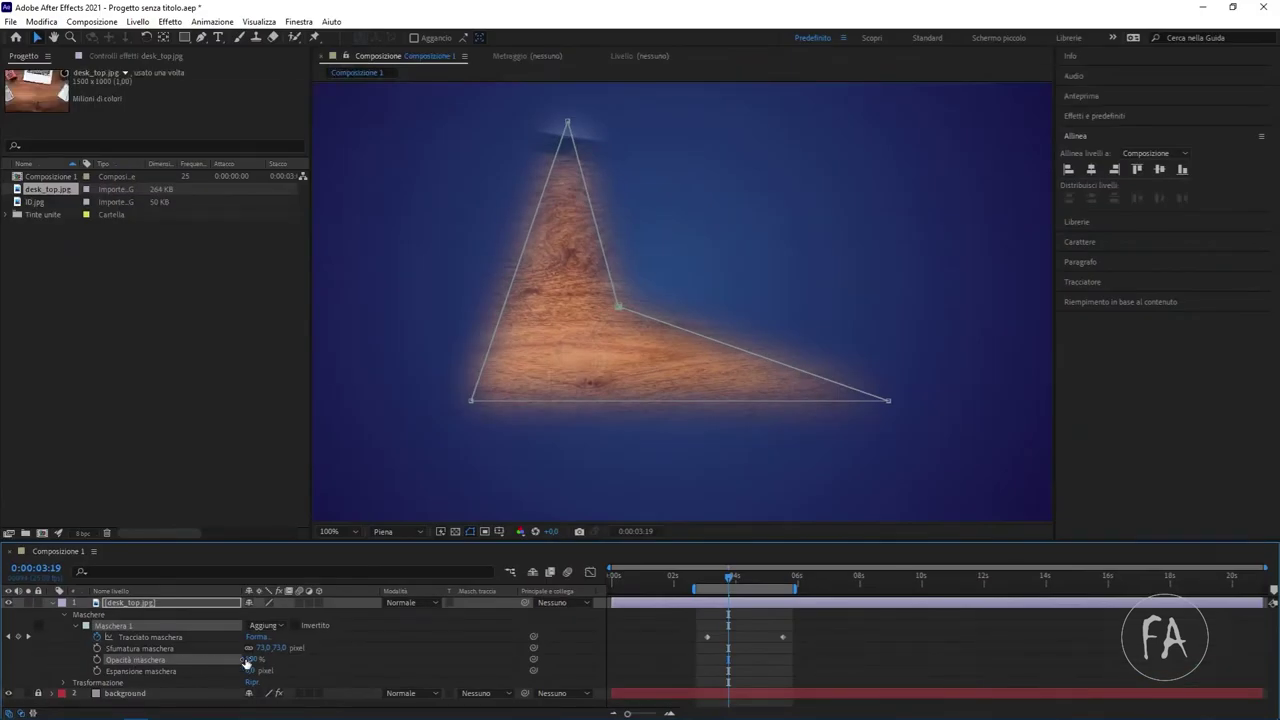
mouse_move(247, 660)
left_mouse_down()
mouse_move(230, 660)
mouse_move(273, 672)
left_mouse_up()
Scrub Maschera 1's Mask Expansion and start keyframing it at 0:00:03:05
left_click(155, 671)
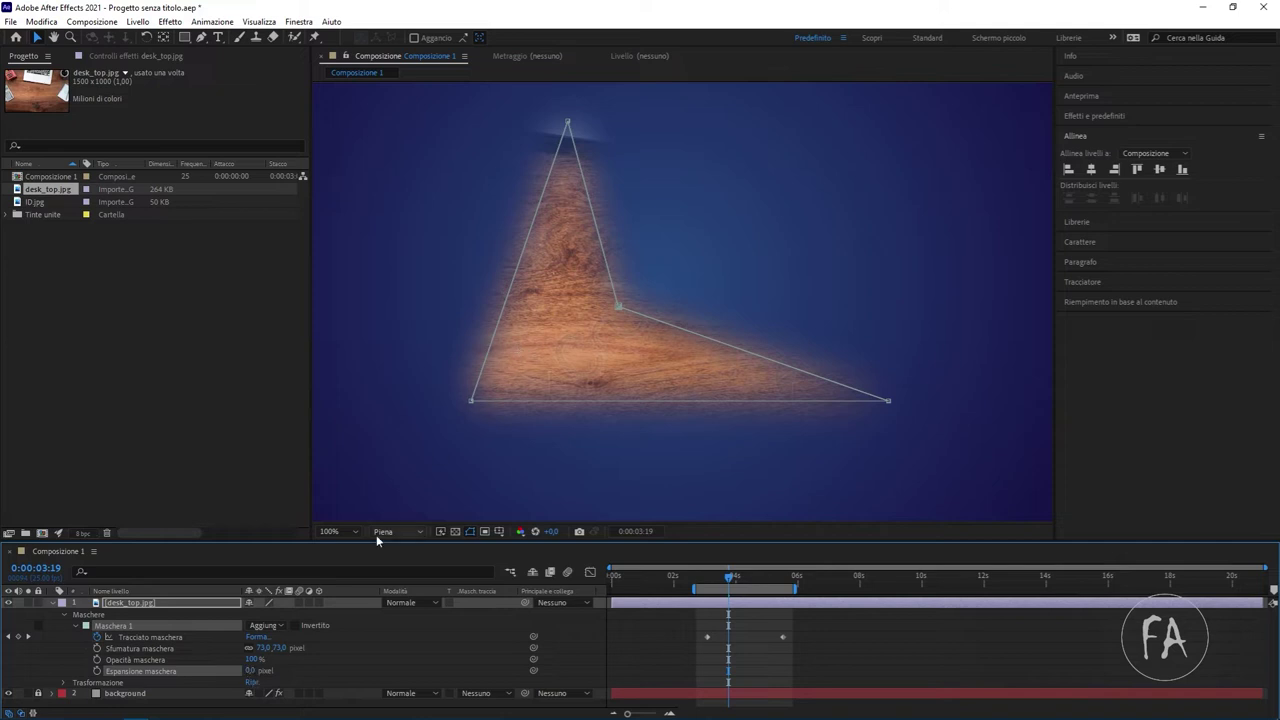
mouse_move(252, 672)
left_mouse_down()
mouse_move(447, 678)
mouse_move(357, 670)
mouse_move(508, 662)
mouse_move(225, 648)
mouse_move(100, 670)
left_mouse_up()
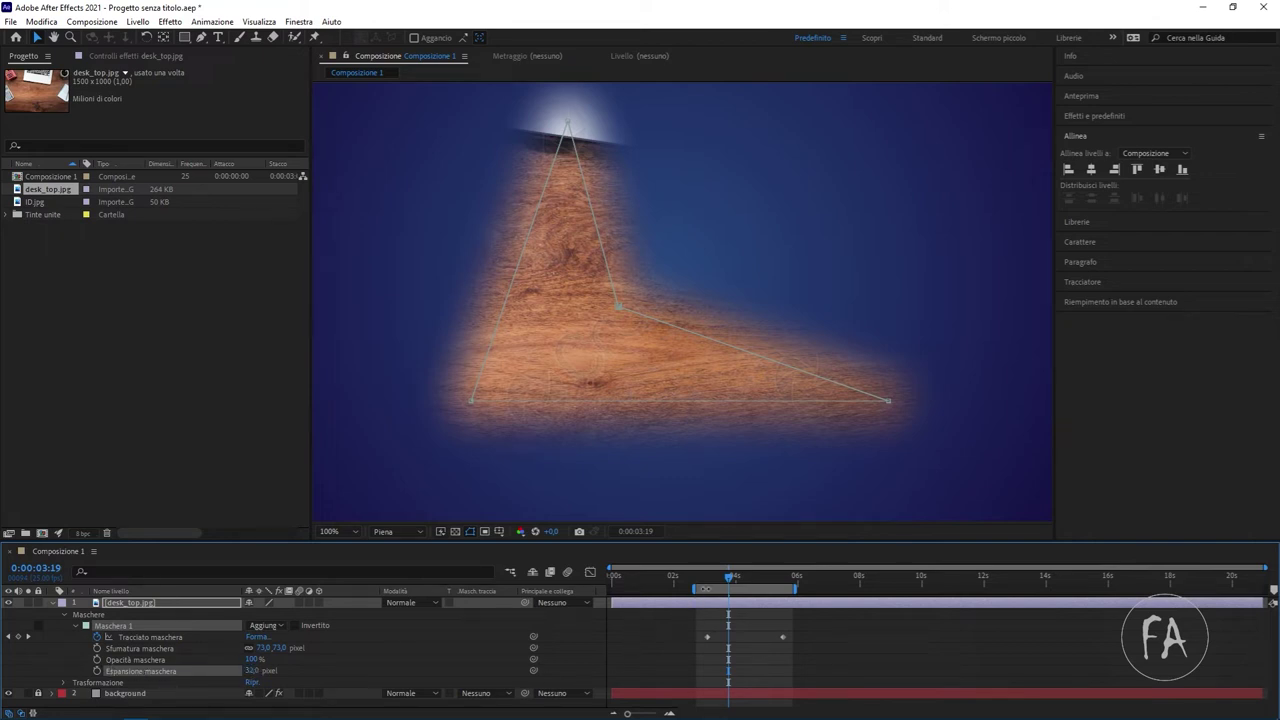
left_click(712, 582)
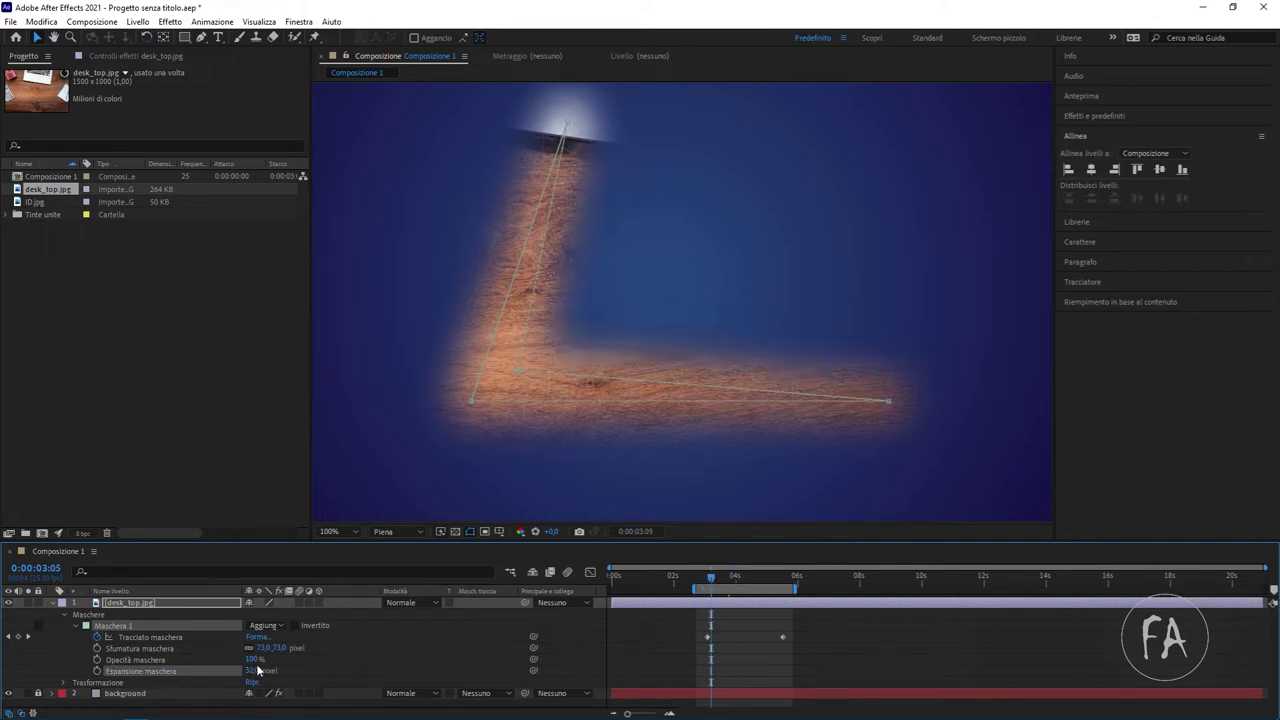
left_click(98, 671)
Animate mask expansion from negative to 1665 px at 0:00:04:16 and preview from 0:00:02:20
left_click_drag(252, 671, 64, 668)
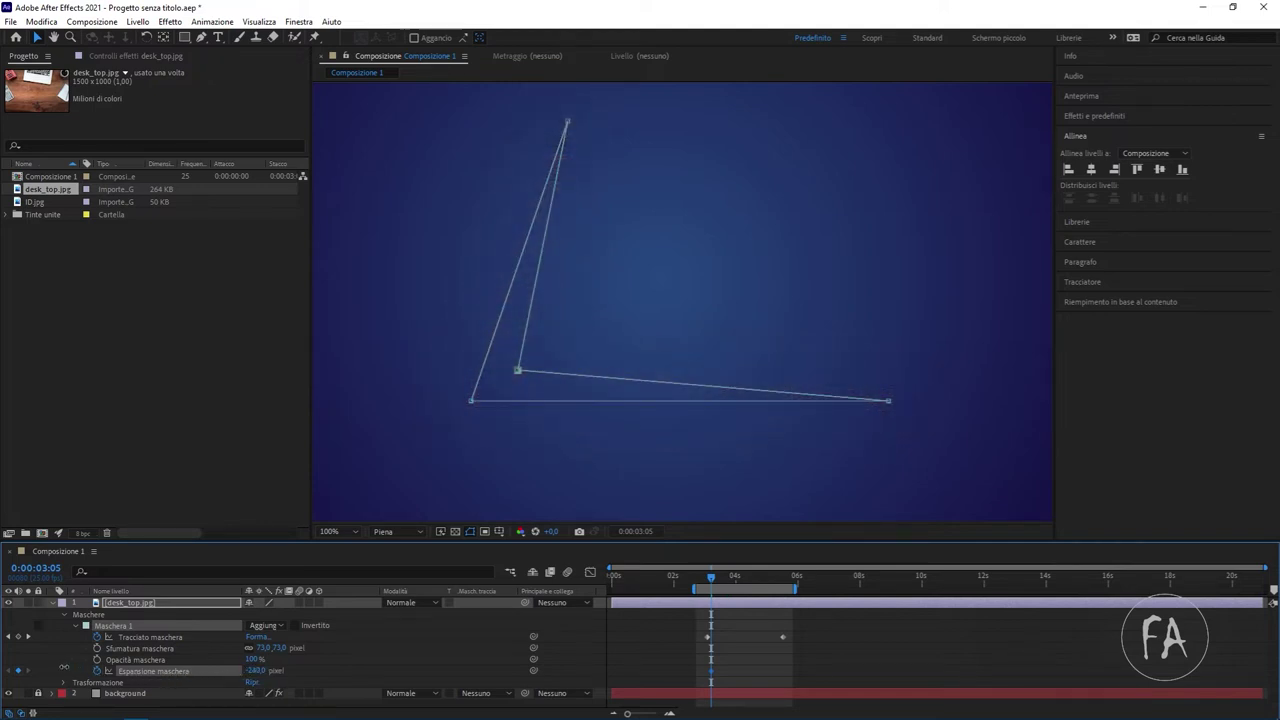
left_click(756, 578)
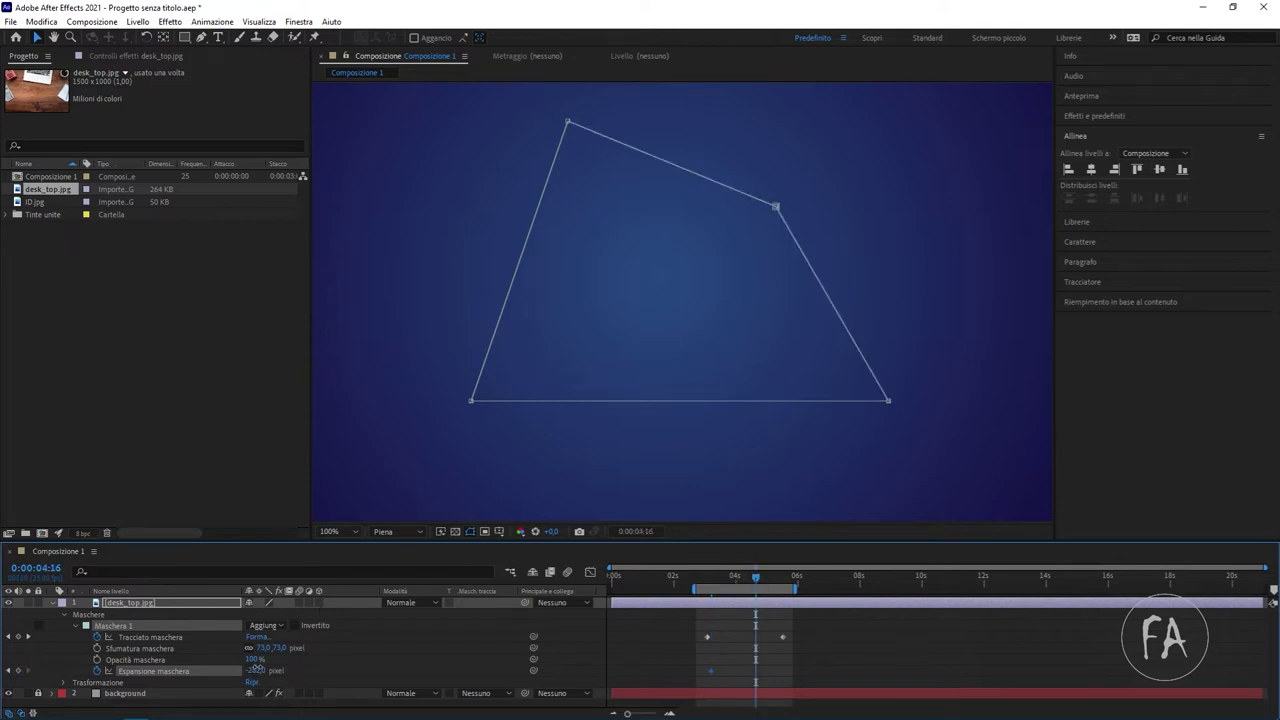
left_click_drag(257, 670, 330, 670)
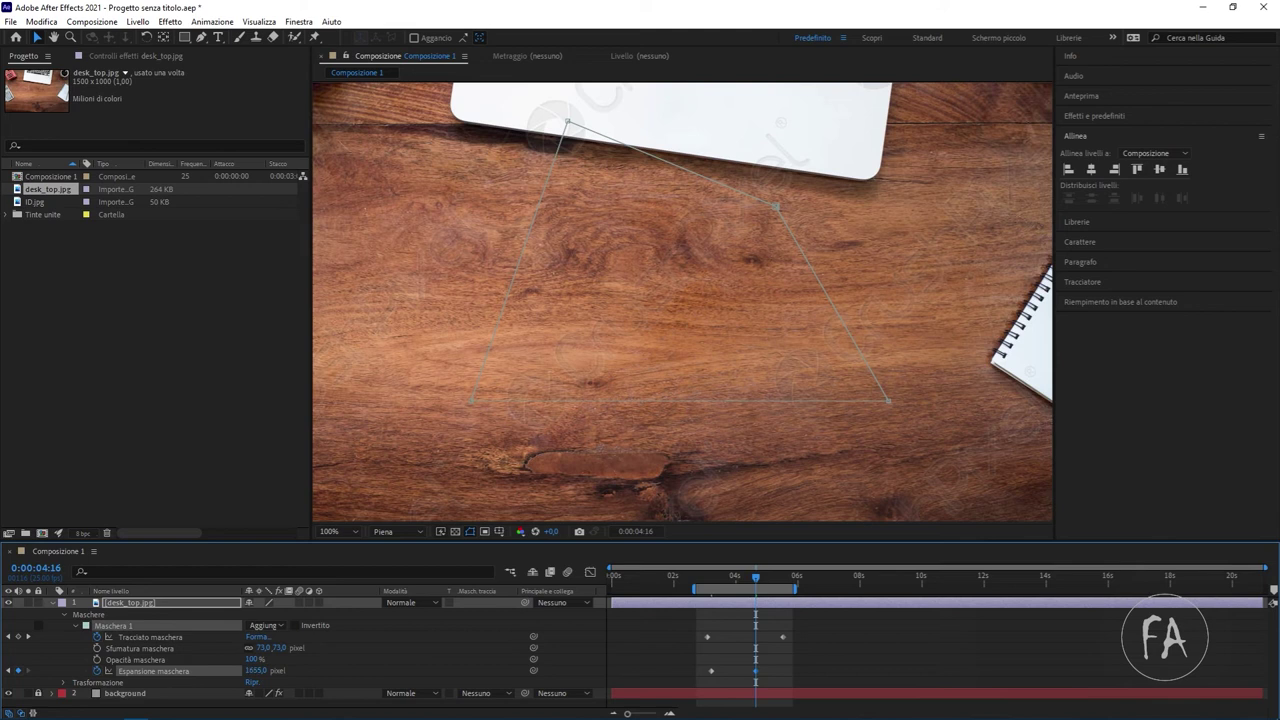
left_click(700, 578)
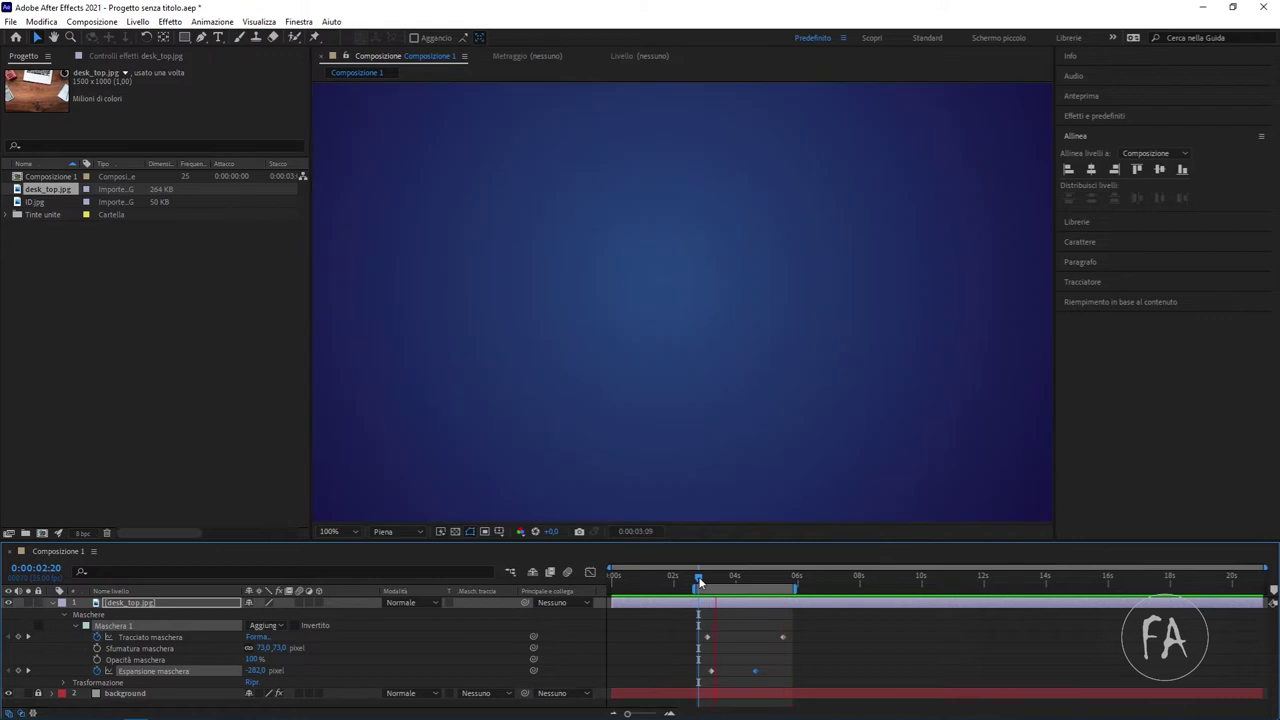
key("space")
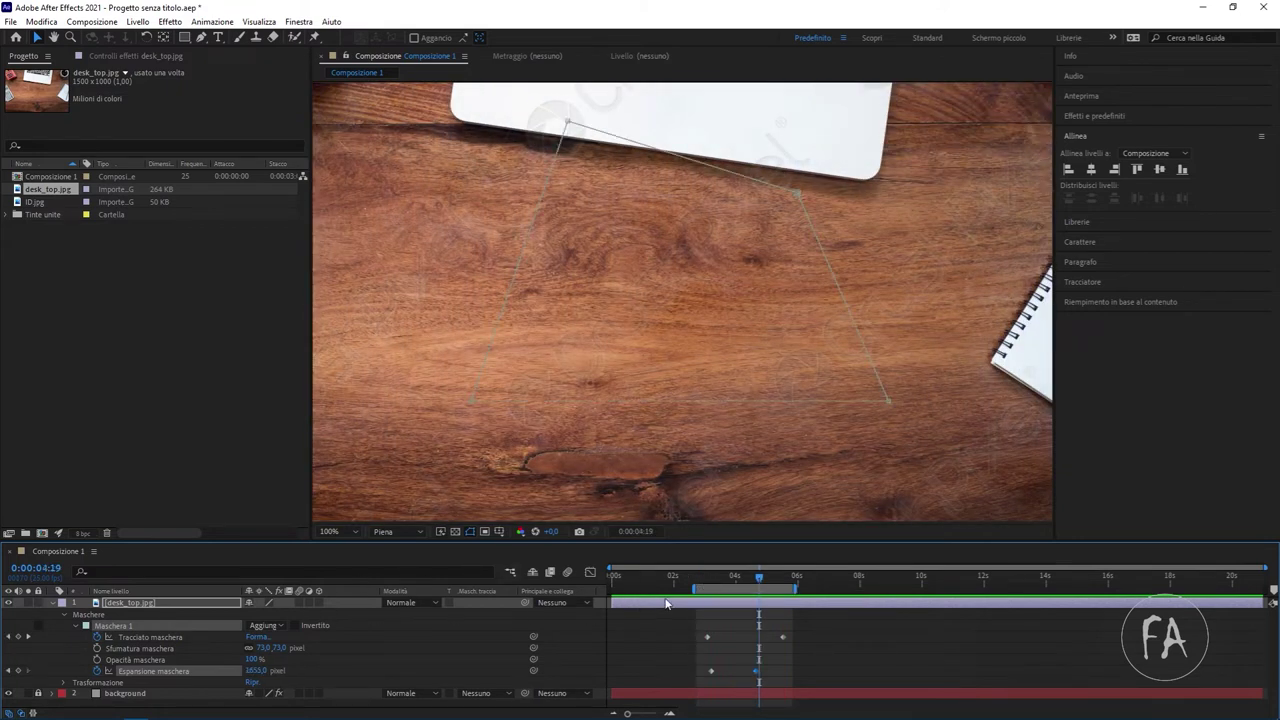
Extend the work area to the full composition, undo the last keyframe, and delete the mask
left_click_drag(697, 588, 611, 588)
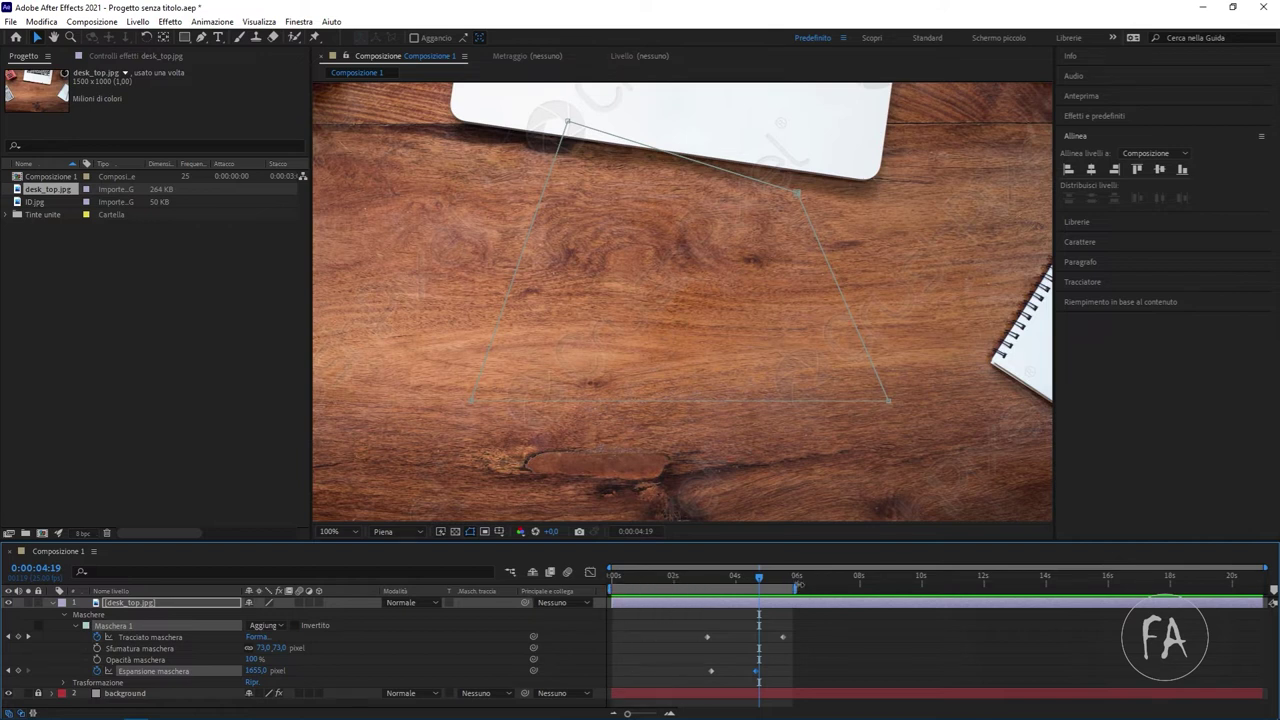
left_click_drag(795, 588, 825, 588)
double_click(862, 587)
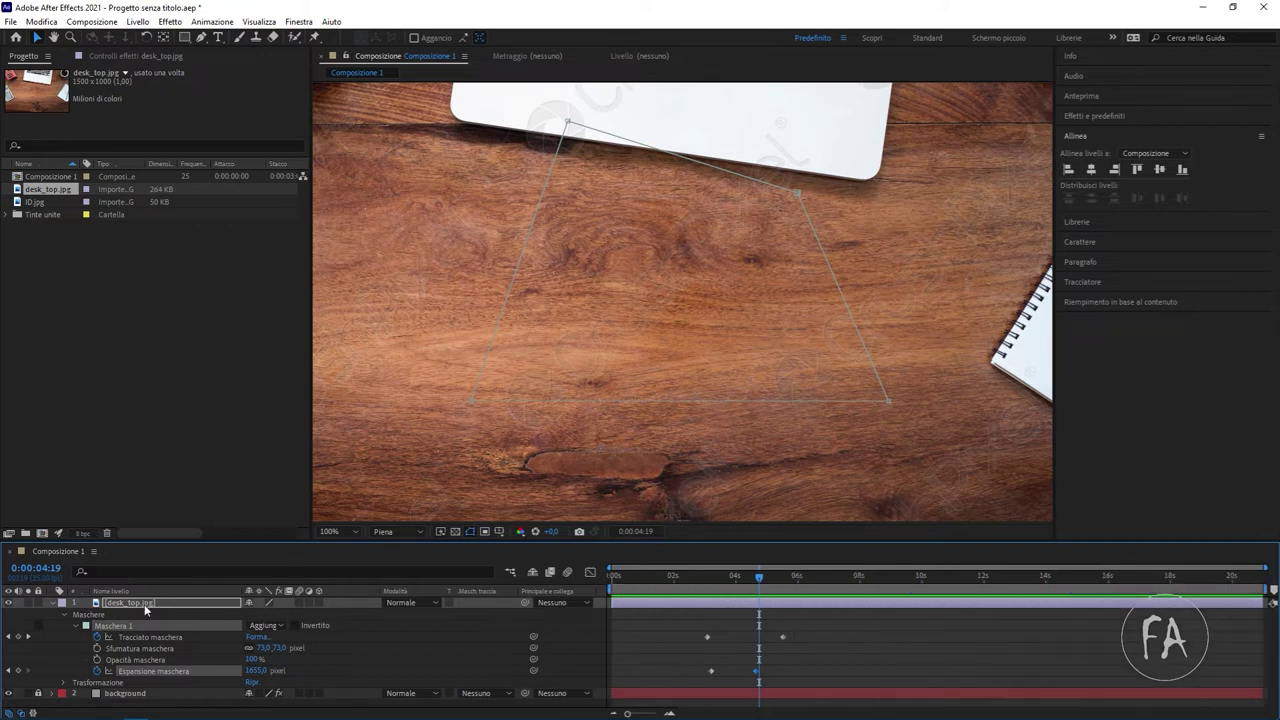
key("ctrl+z")
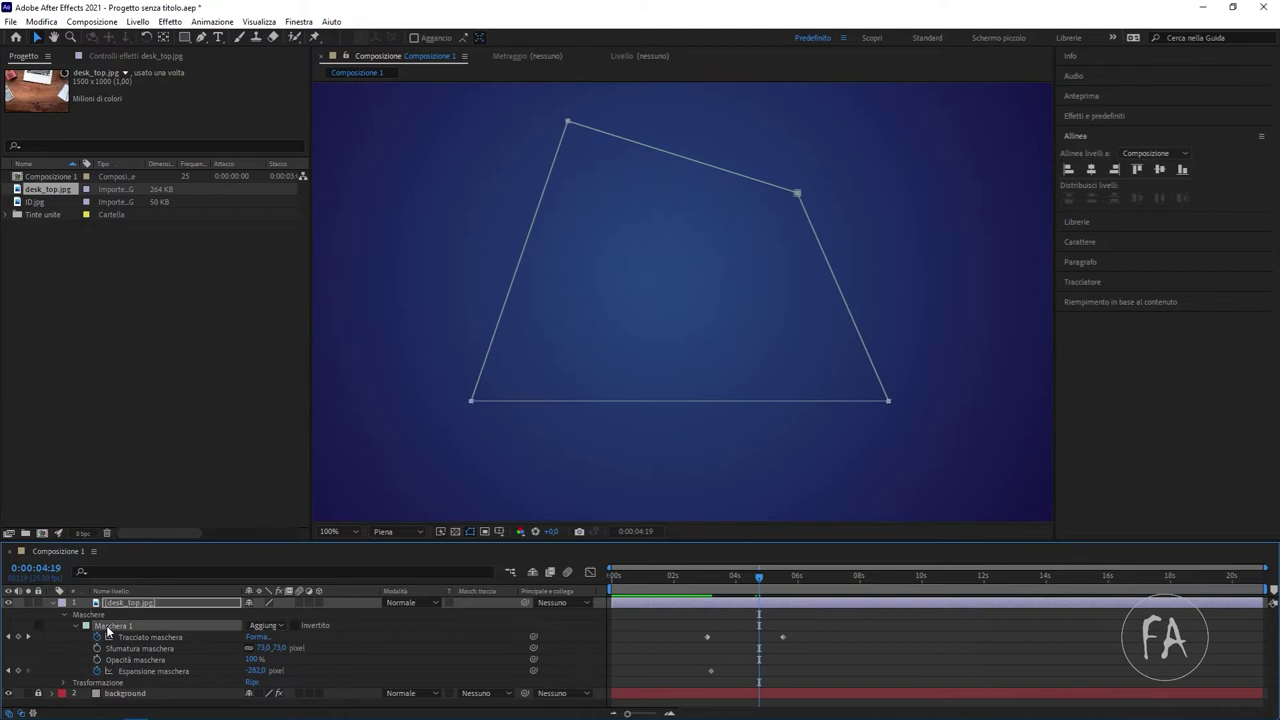
key("Delete")
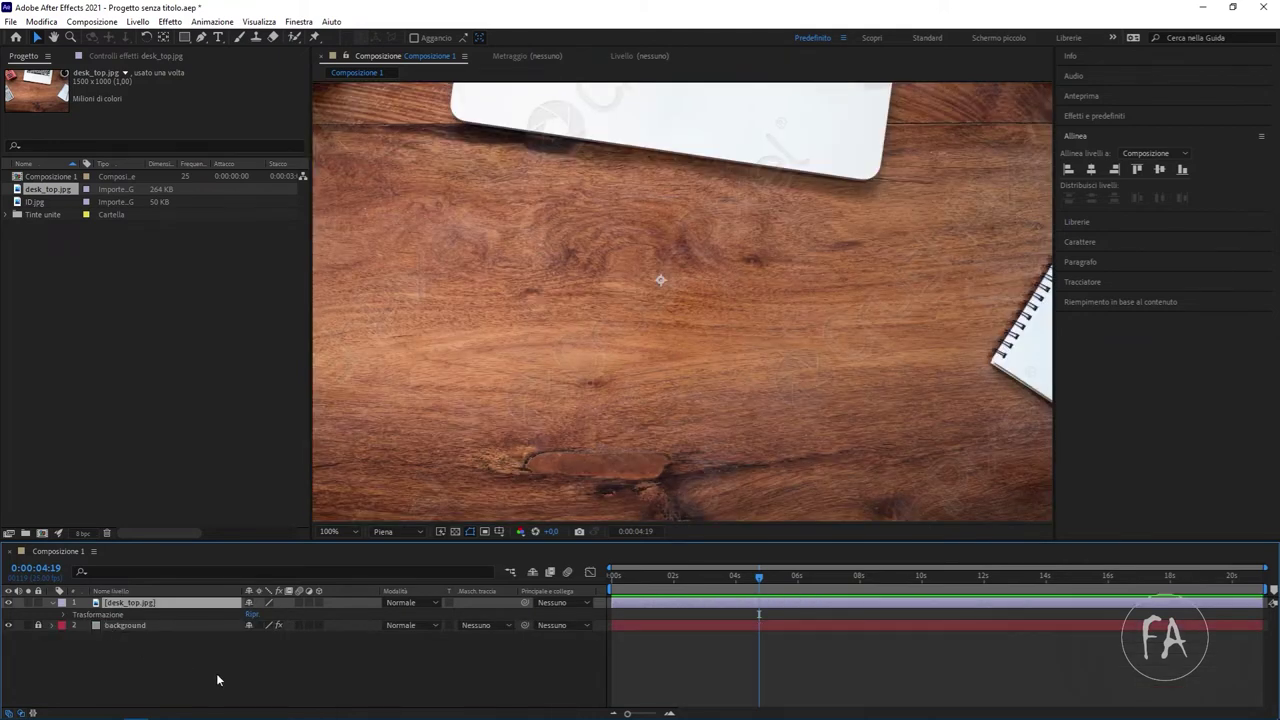
Zoom the viewer out and scale desk_top.jpg up to 132%
key("comma")
key("comma")
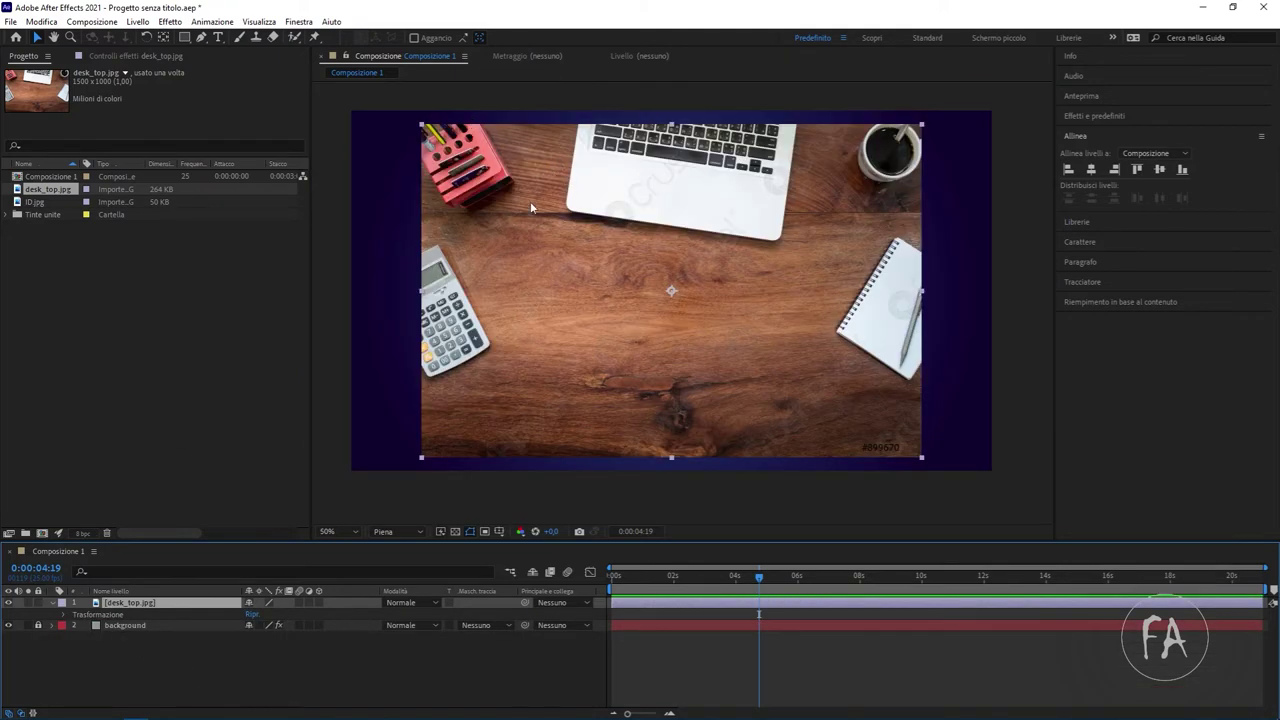
left_click(110, 591)
key("s")
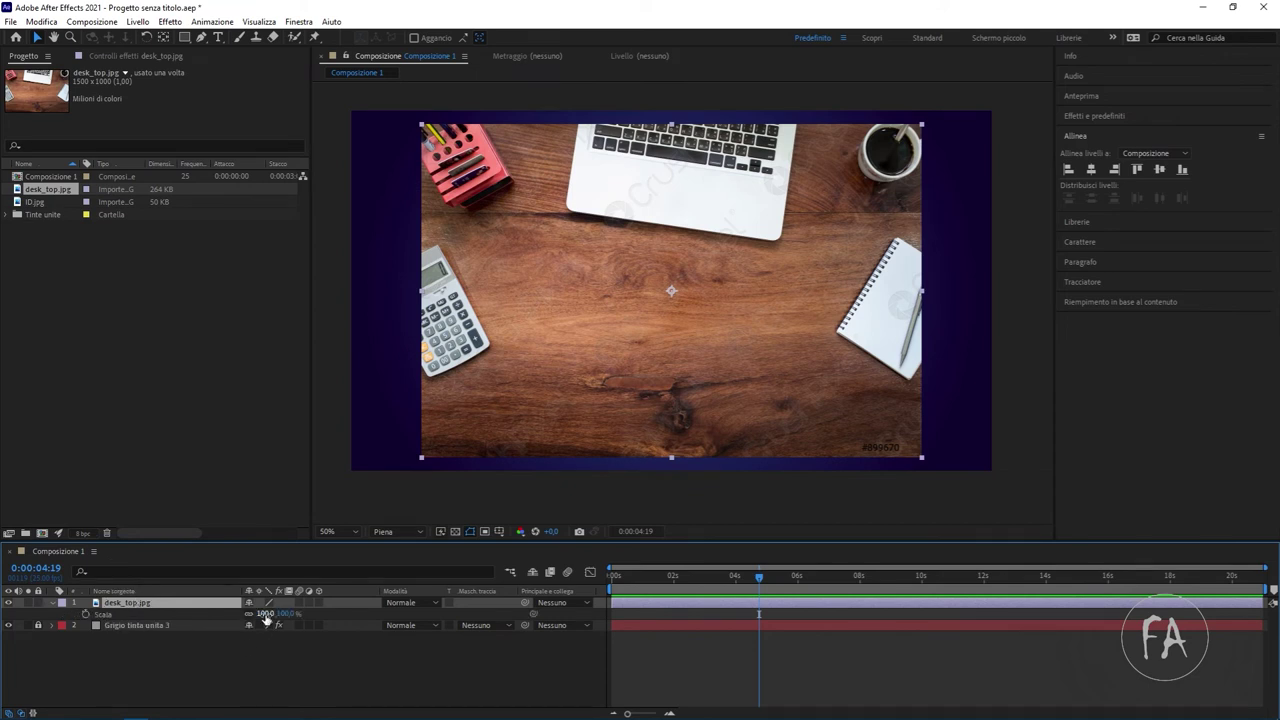
left_click_drag(266, 618, 317, 648)
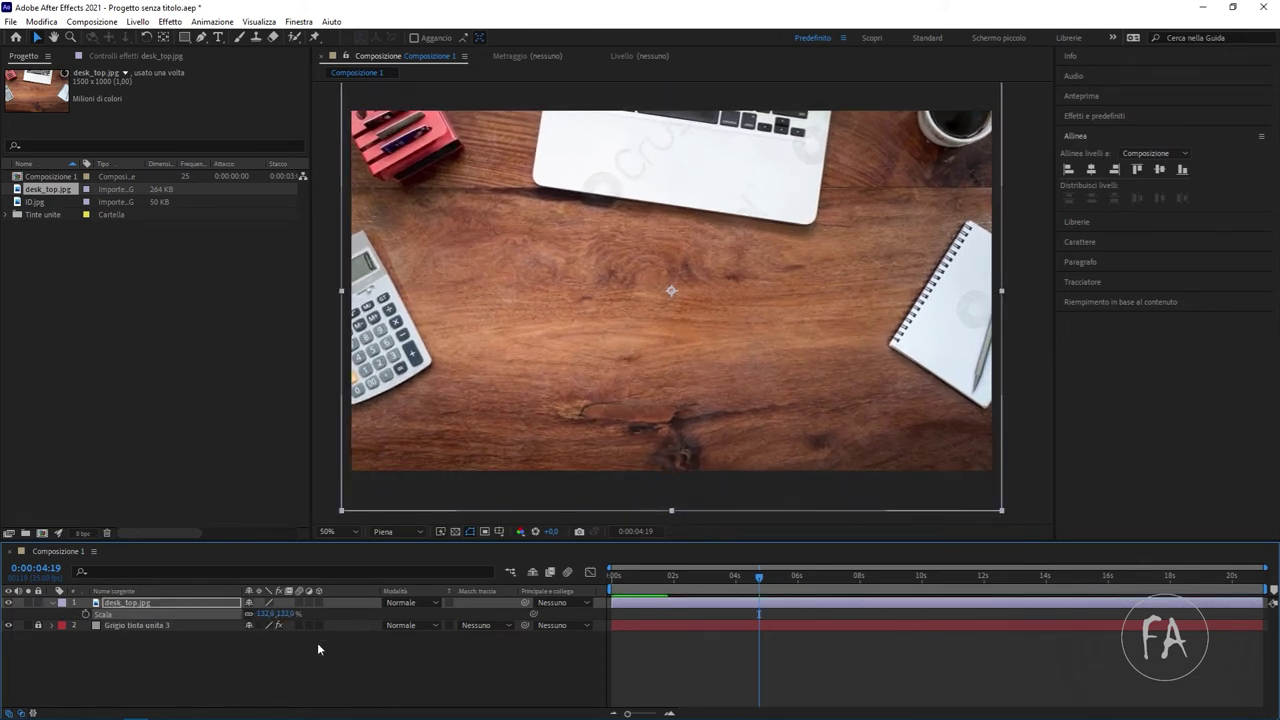
left_click(284, 653)
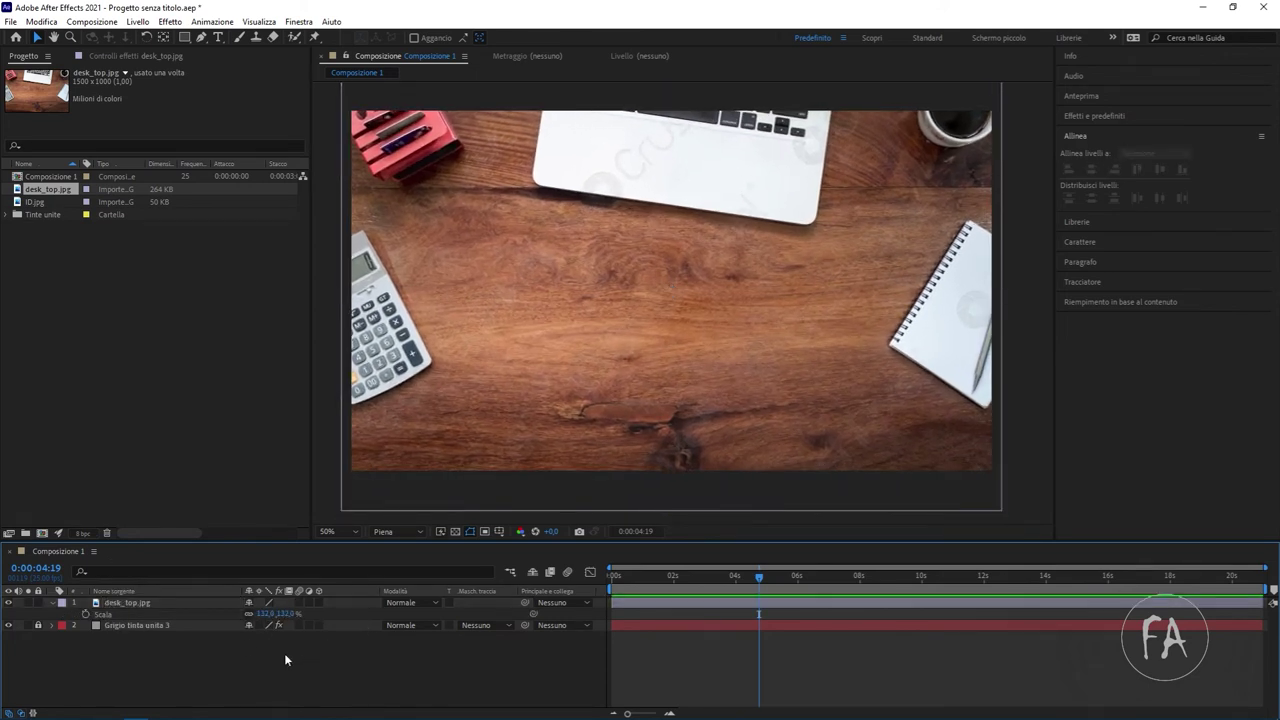
left_click(184, 37)
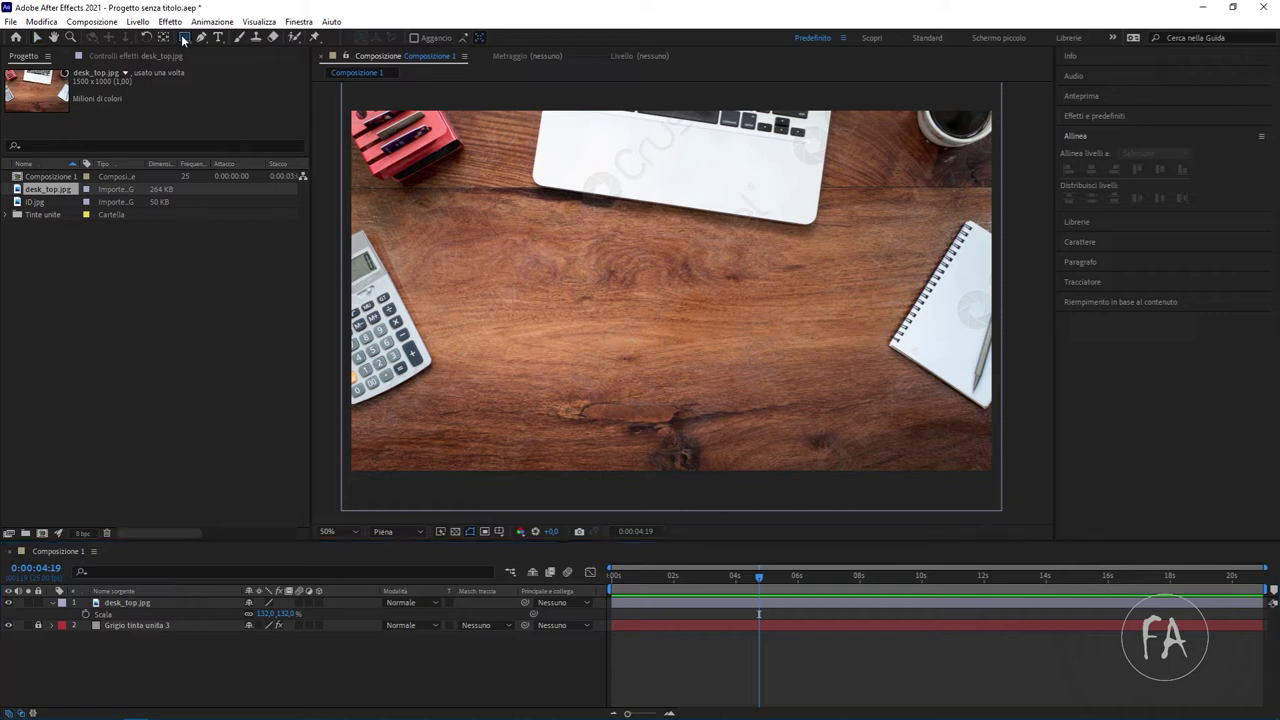
left_click(118, 602)
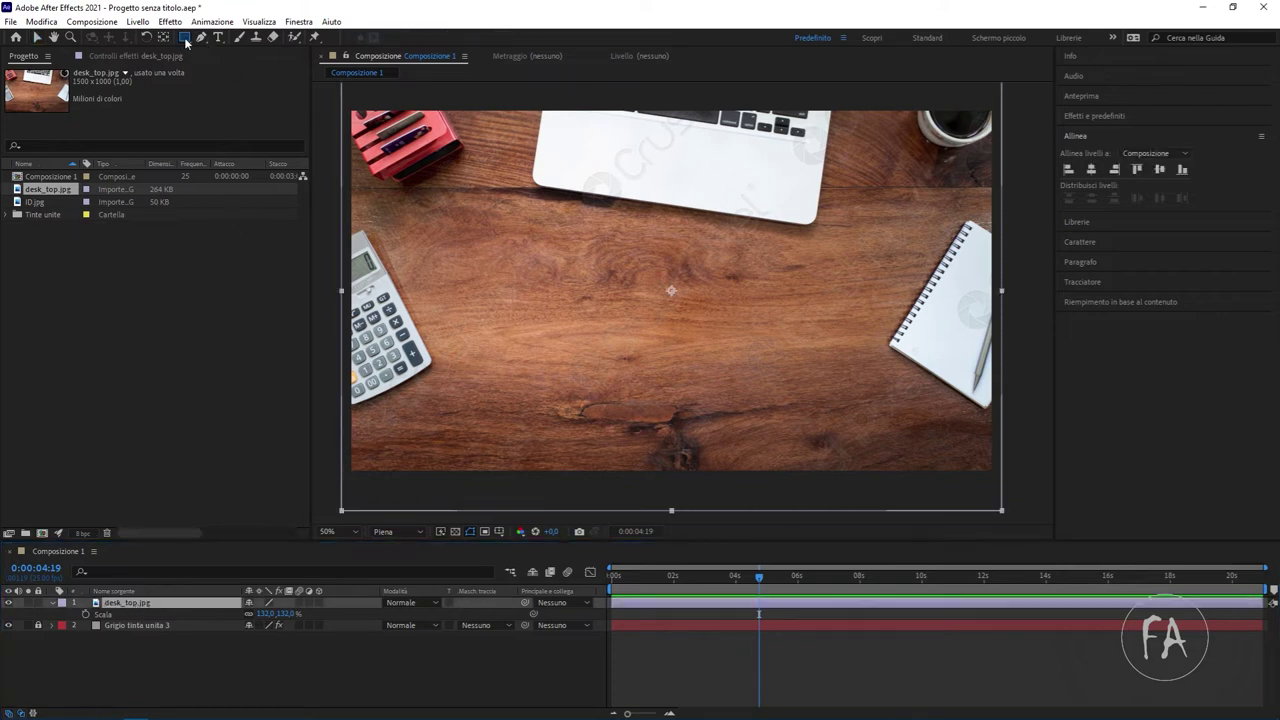
Draw two rectangle masks on desk_top.jpg, over its upper and lower halves, leaving a thin band
key("comma")
mouse_move(464, 166)
left_mouse_down()
mouse_move(572, 385)
mouse_move(684, 435)
mouse_move(888, 295)
left_mouse_up()
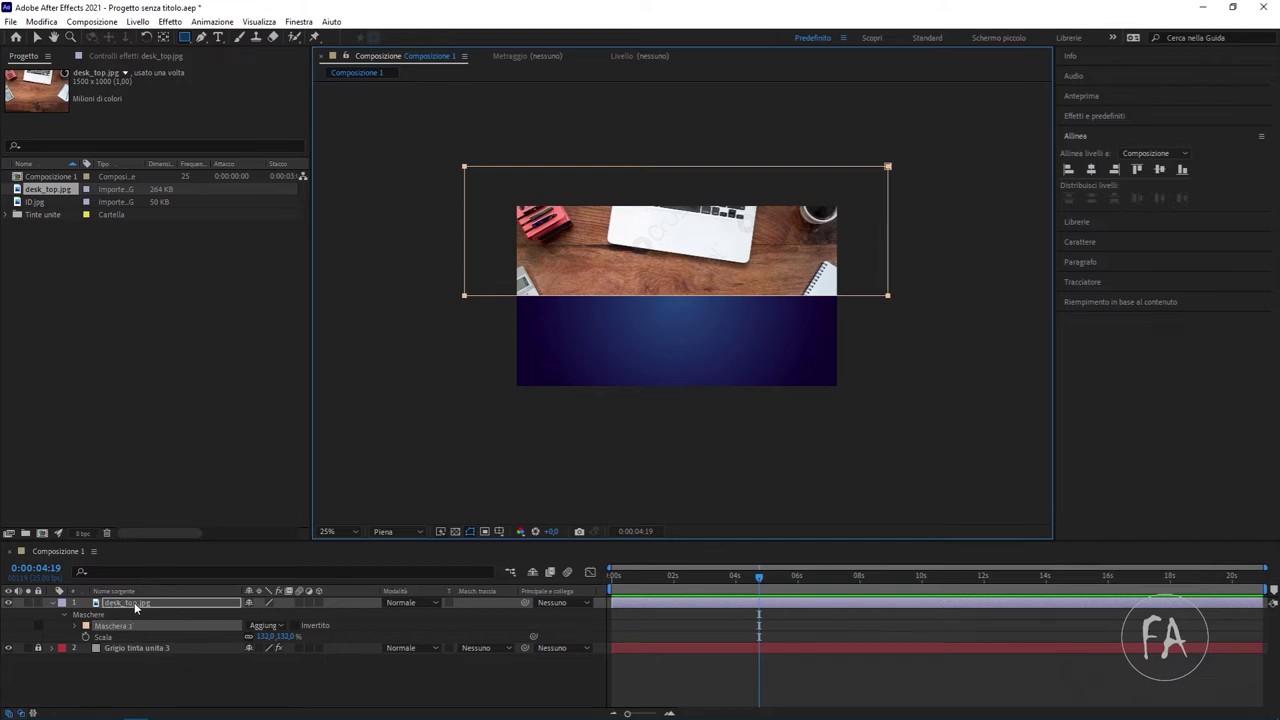
left_click(184, 42)
left_click_drag(891, 305, 462, 400)
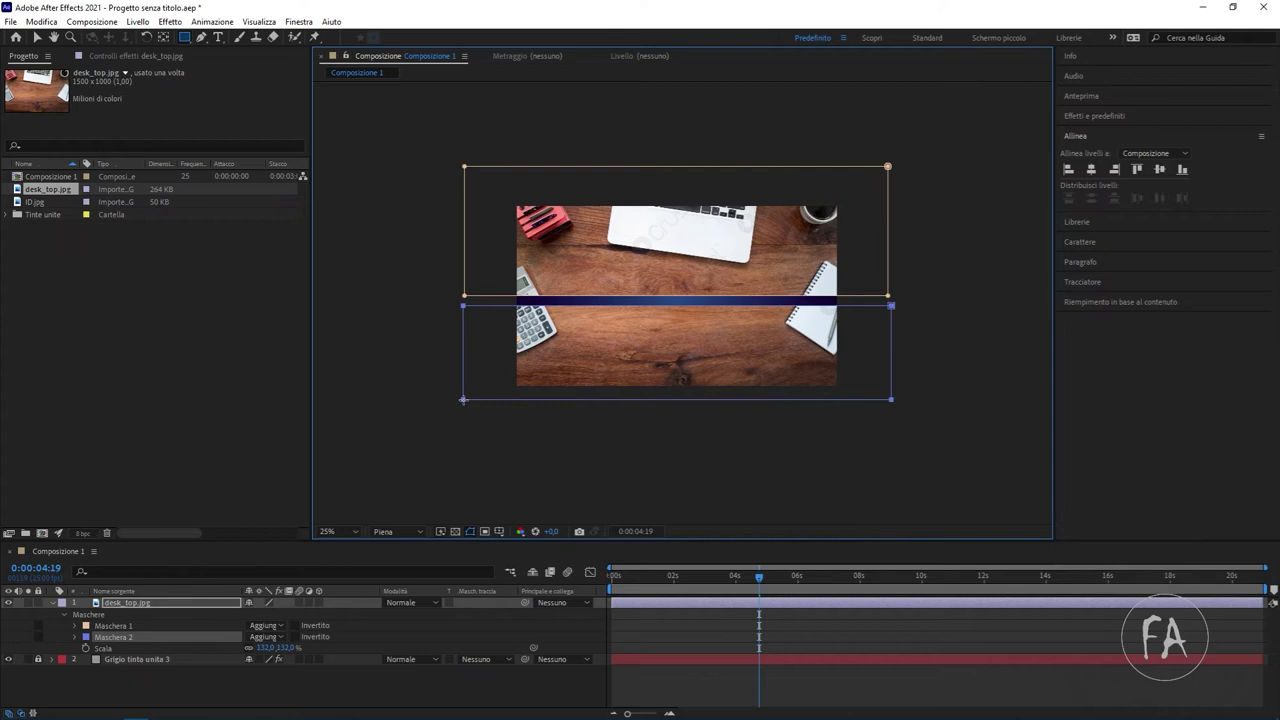
key("period")
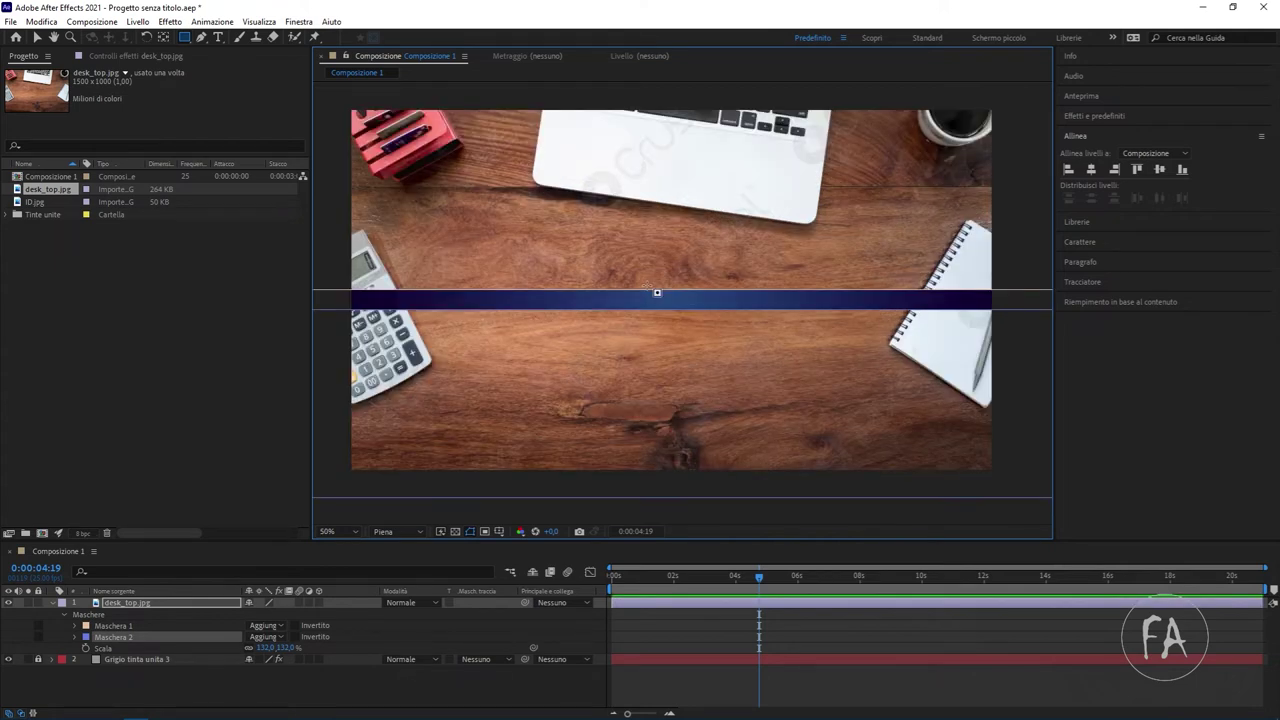
left_click(37, 38)
left_click(674, 315)
key("comma")
key("comma")
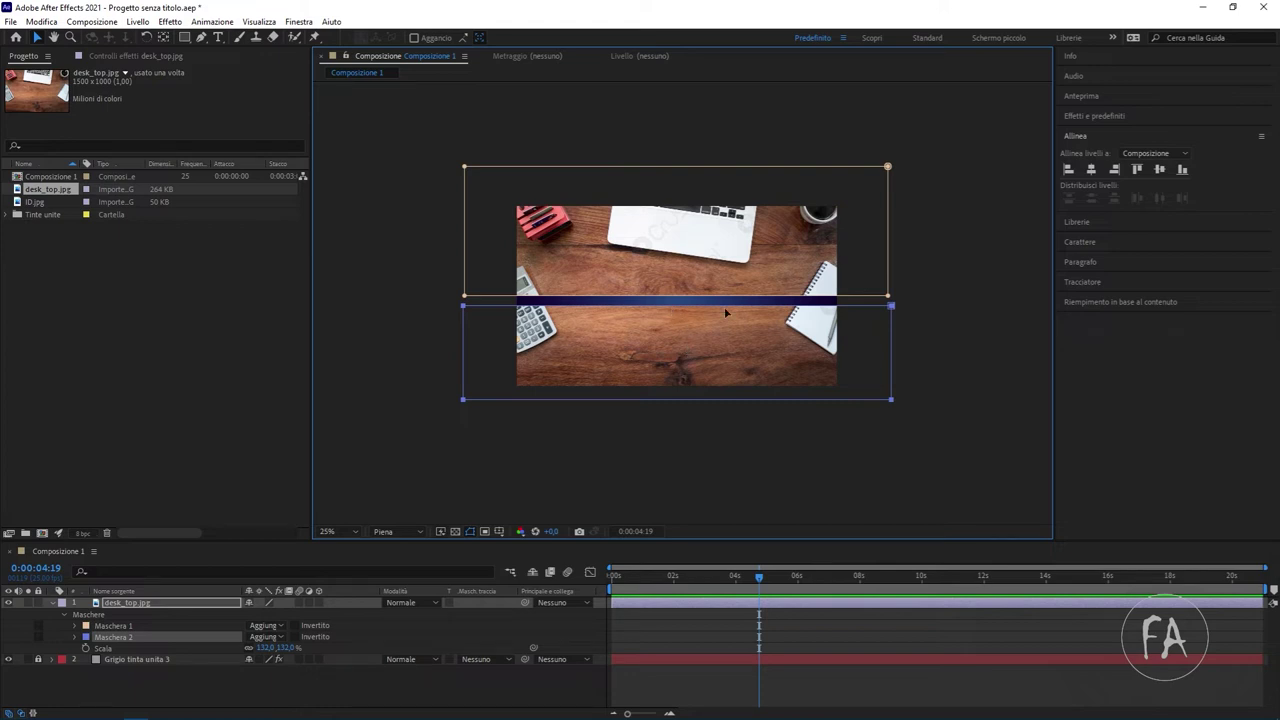
Reposition the lower mask on the desk photo, undoing an accidental skew of its top edge
mouse_move(891, 306)
left_mouse_down()
mouse_move(897, 336)
mouse_move(897, 310)
left_mouse_up()
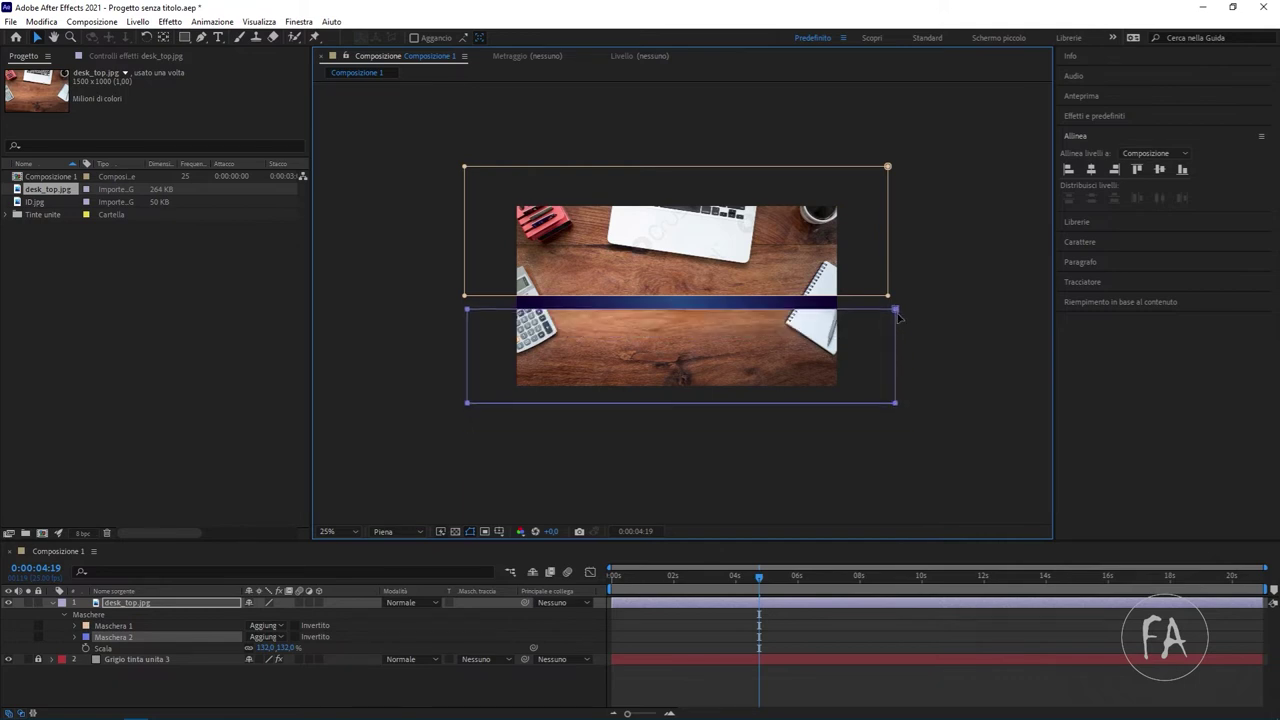
left_click(557, 440)
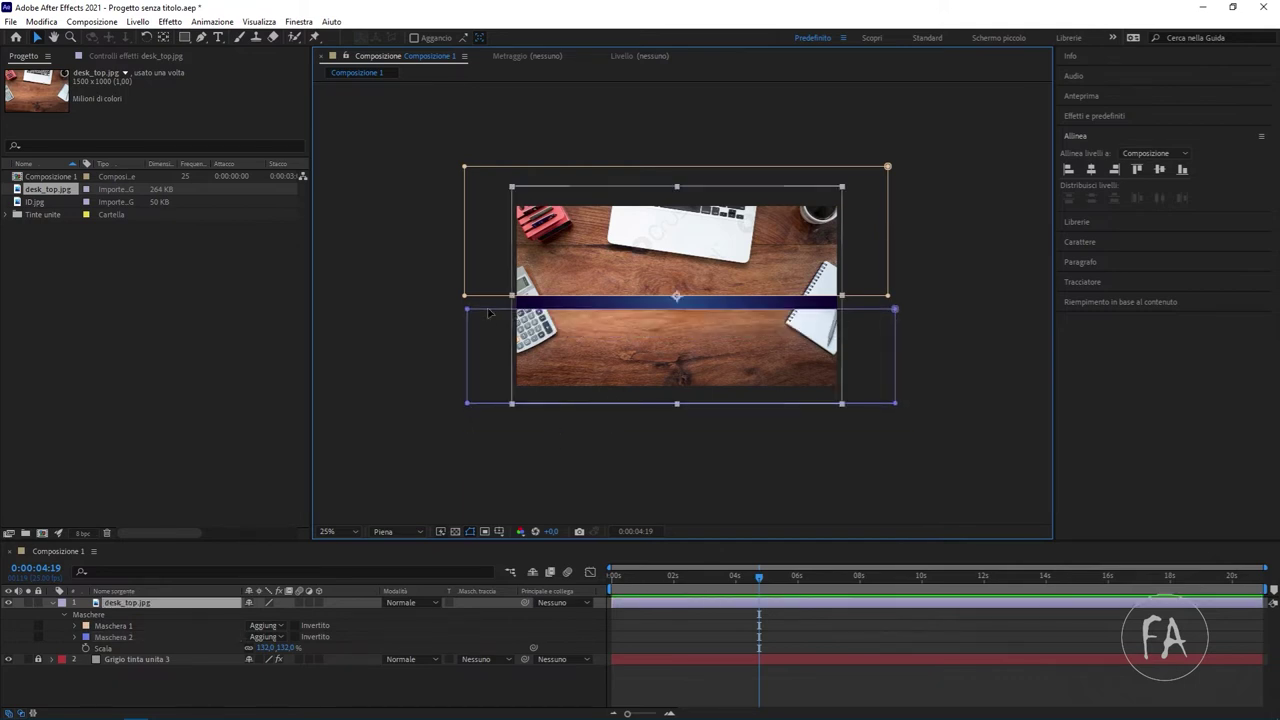
left_click(489, 313)
left_click_drag(470, 313, 478, 310)
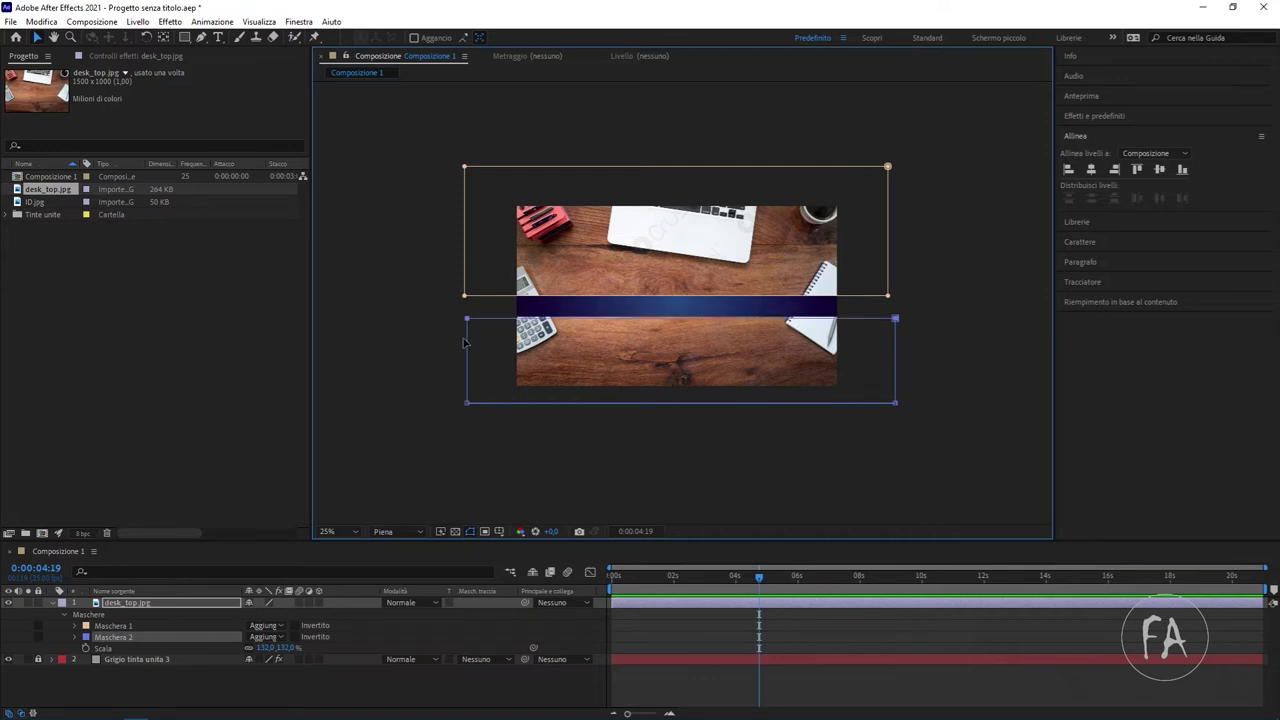
key("ctrl+z")
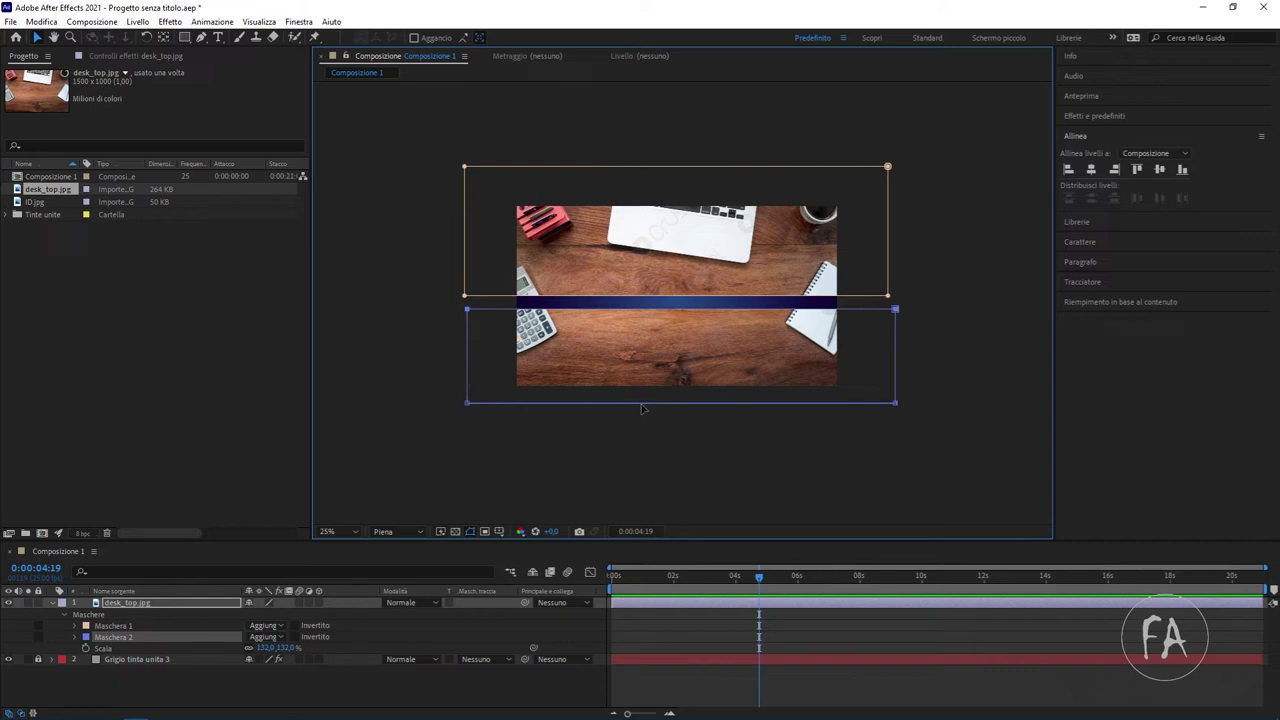
Free-transform the lower mask at 50% zoom and resize it until the blue band closes
double_click(830, 404)
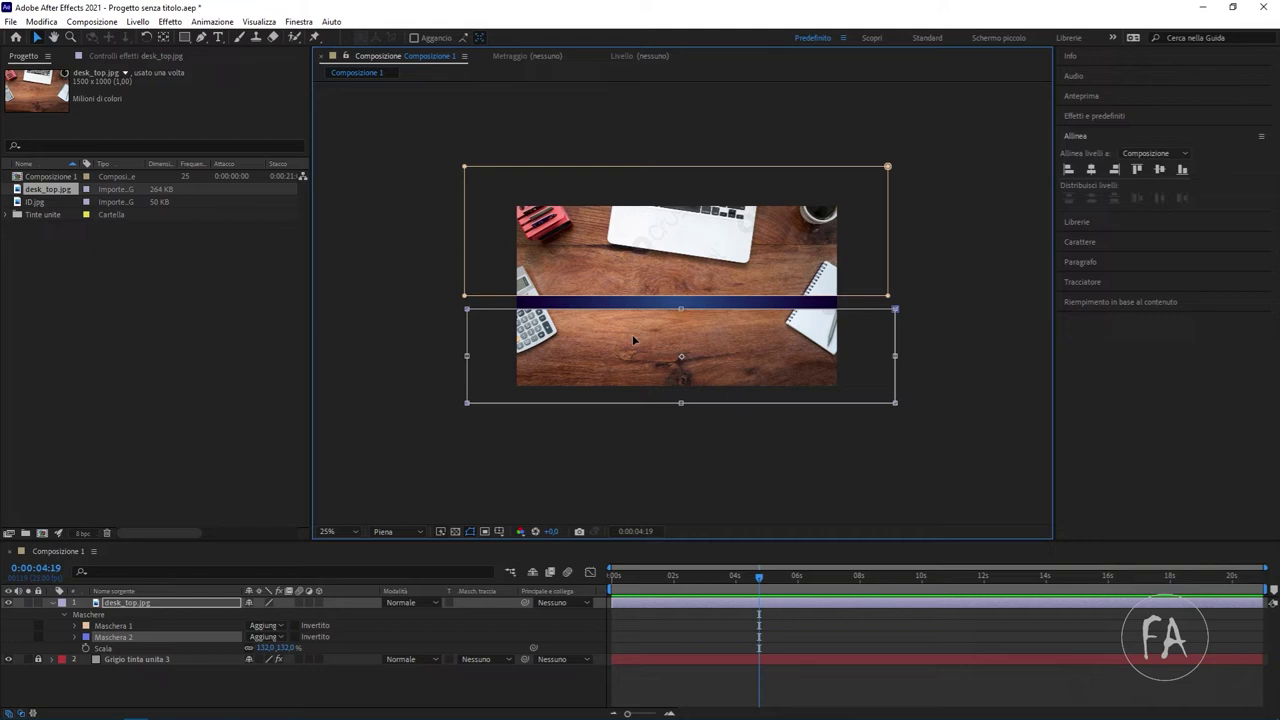
key("period")
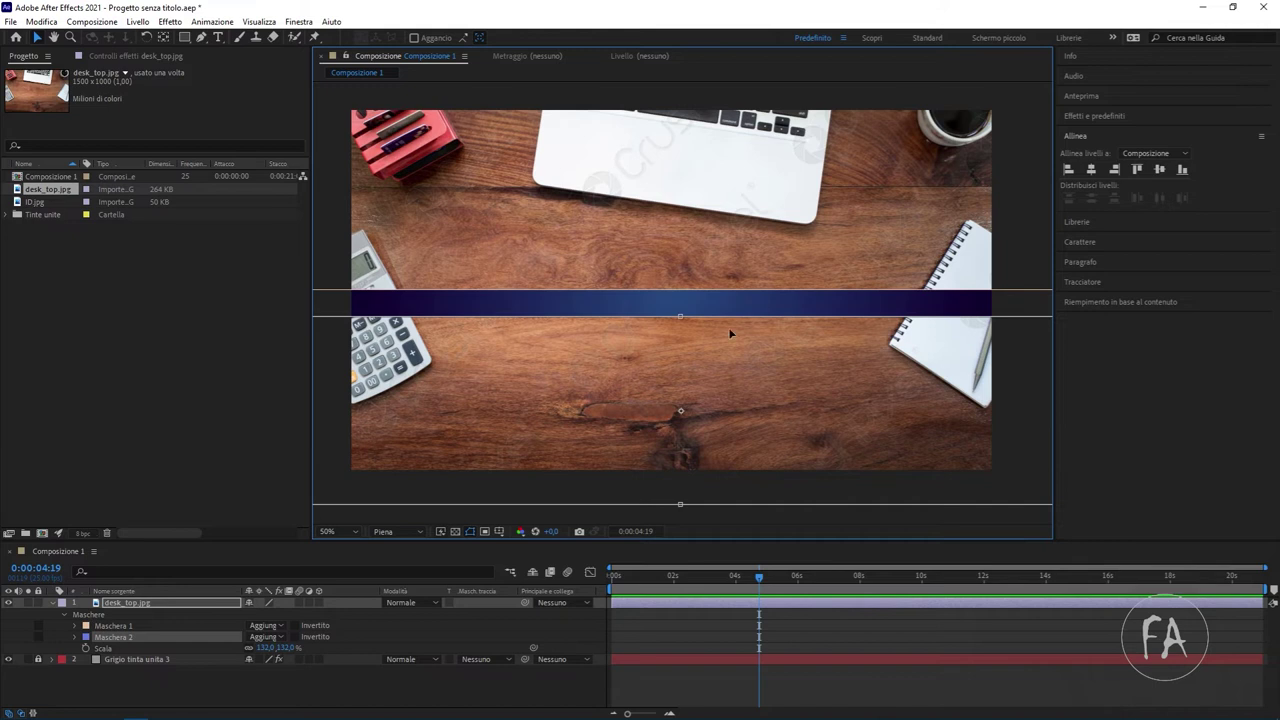
key("comma")
key("period")
left_click_drag(680, 316, 686, 293)
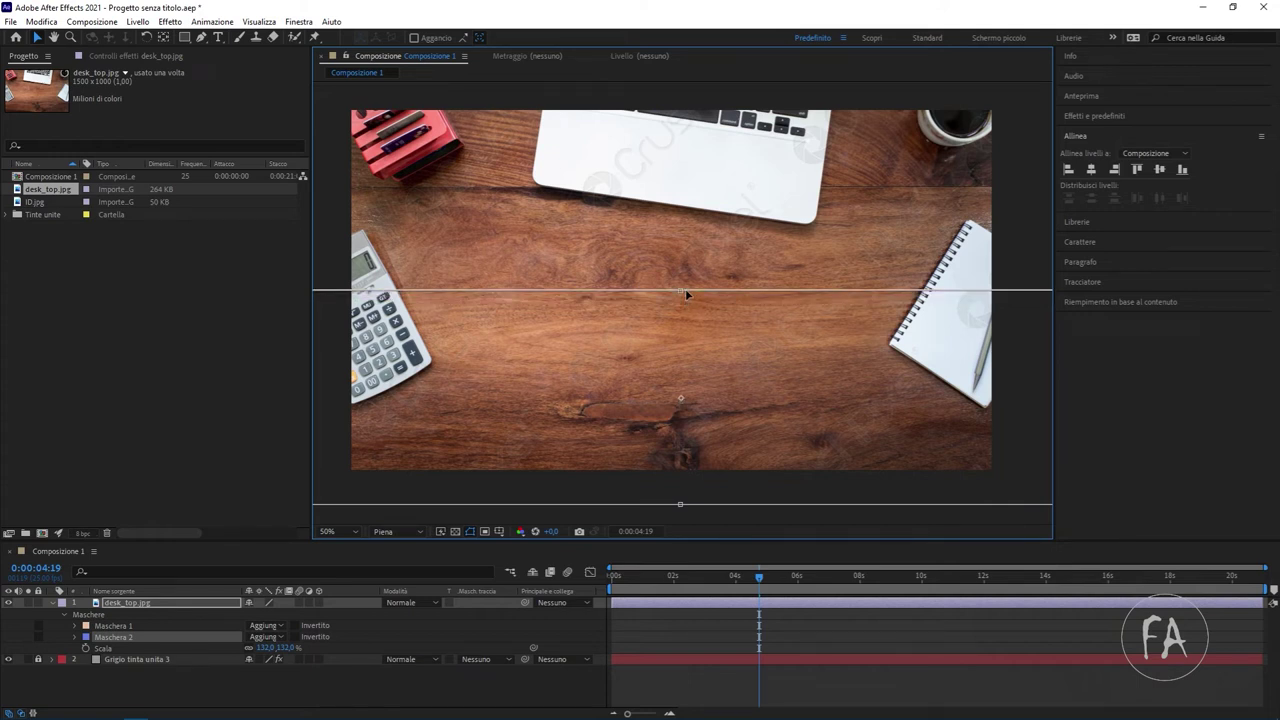
double_click(686, 293)
scroll(686, 293, "down", 1)
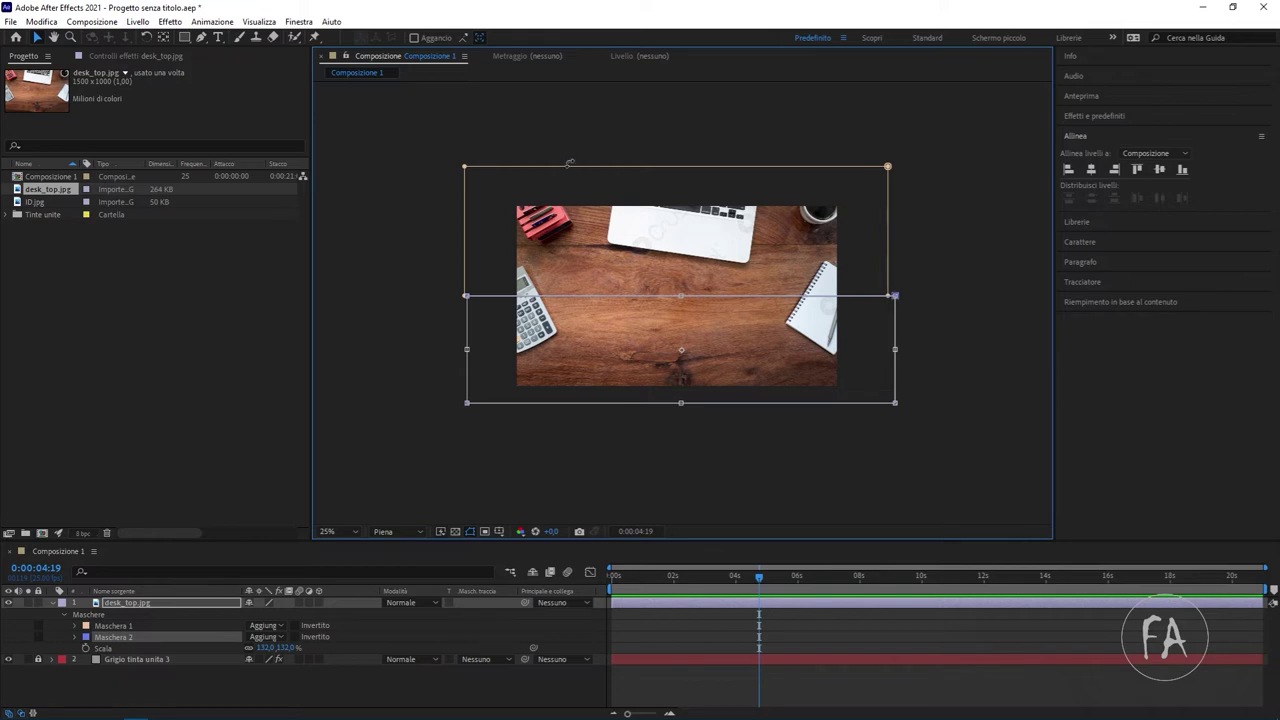
At 0:00:00:11, collapse Maschera 1 into a thin strip above the frame
left_click(626, 577)
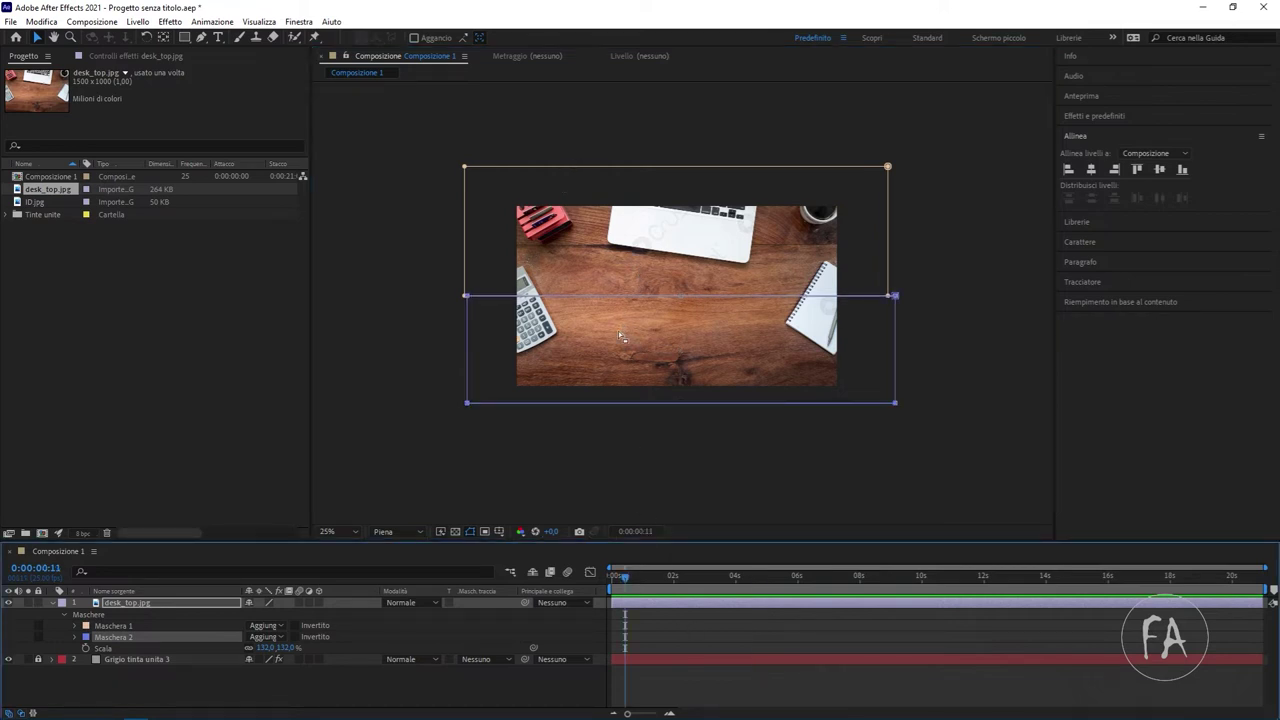
left_click(125, 636)
left_click(124, 627)
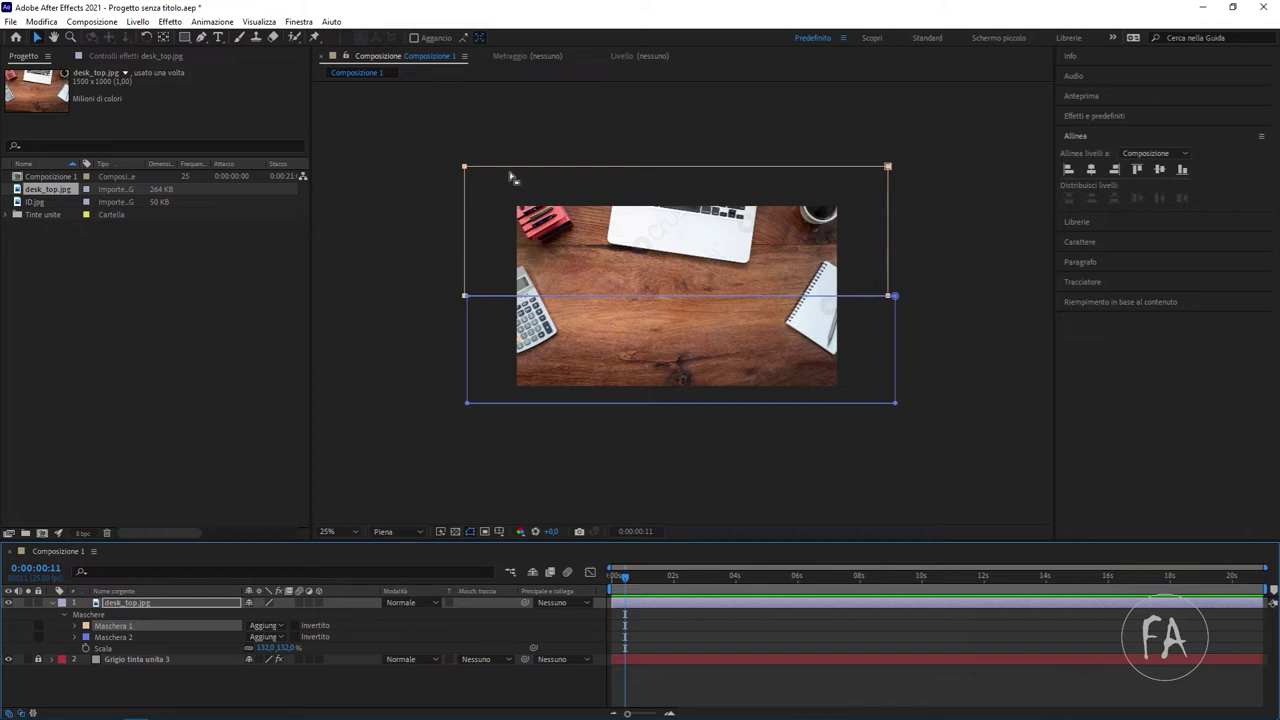
left_click(512, 177)
left_click_drag(677, 296, 675, 191)
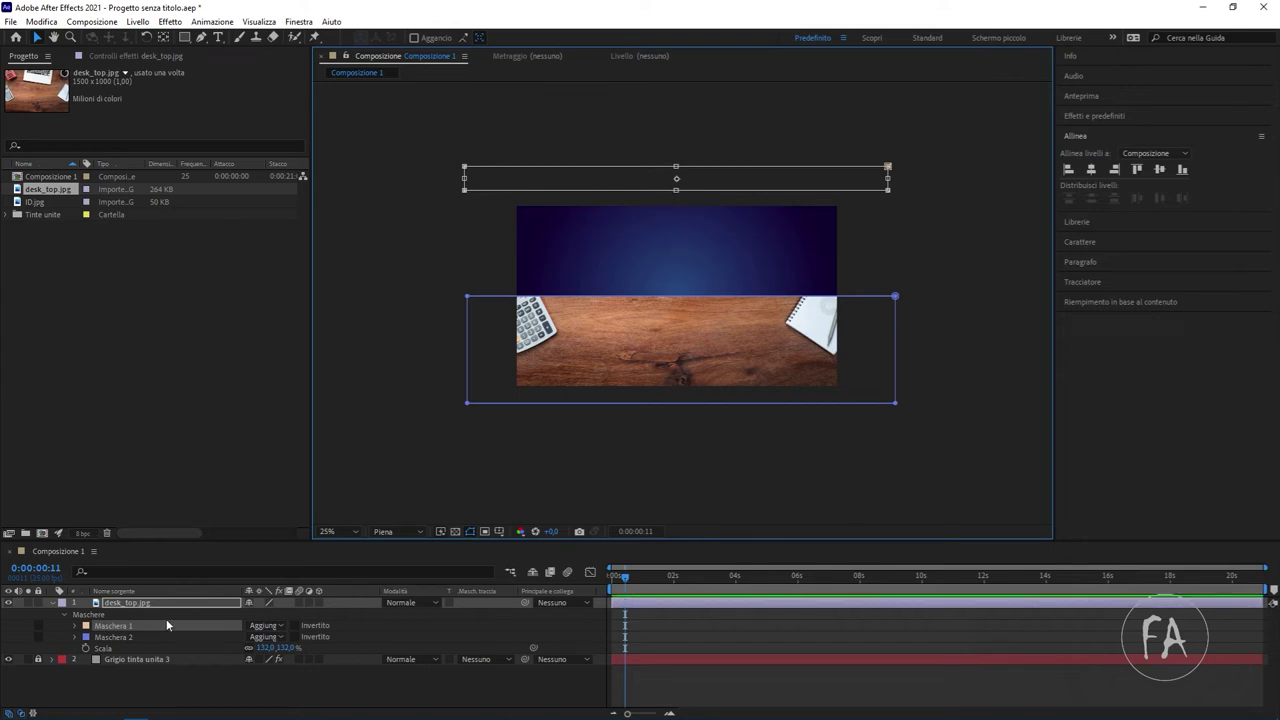
Collapse the lower mask, Maschera 2, into a thin strip below the frame
left_click(117, 645)
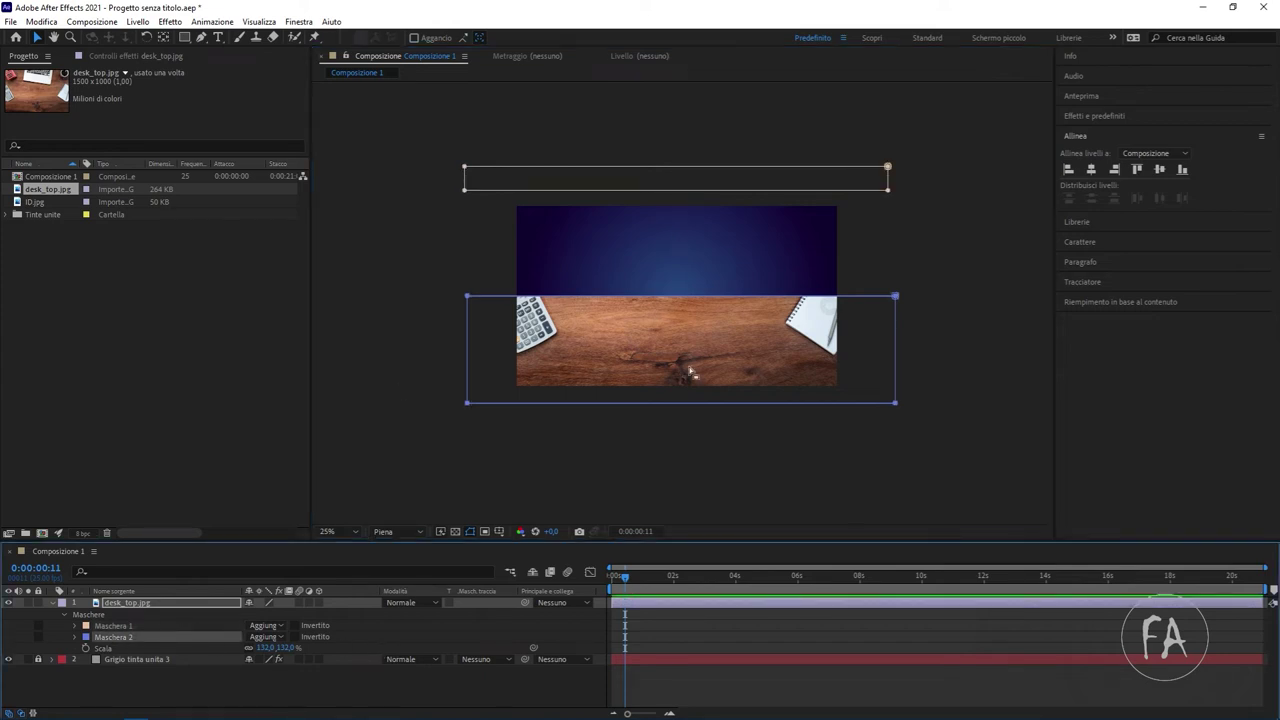
left_click(673, 302)
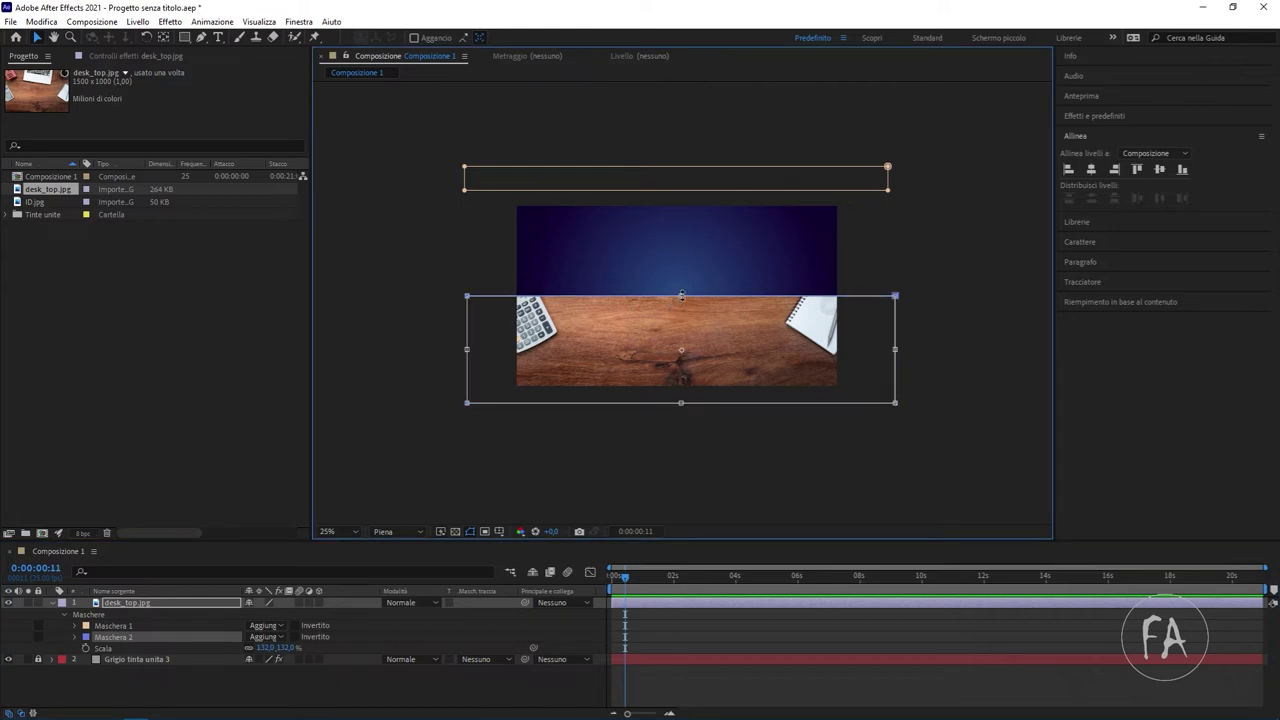
left_click_drag(683, 298, 684, 400)
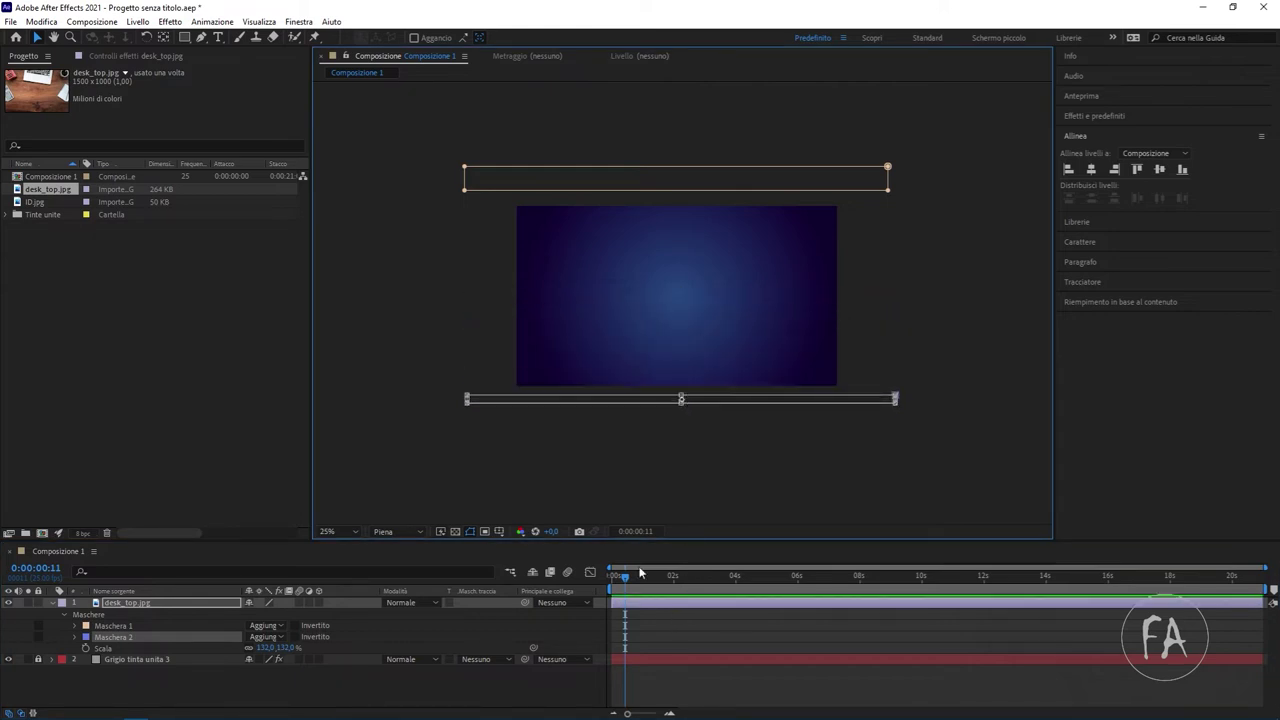
left_click(114, 628)
Reveal mask properties with MM, add Tracciato maschera keyframes on both masks, then go to 0:00:02:01
key("m")
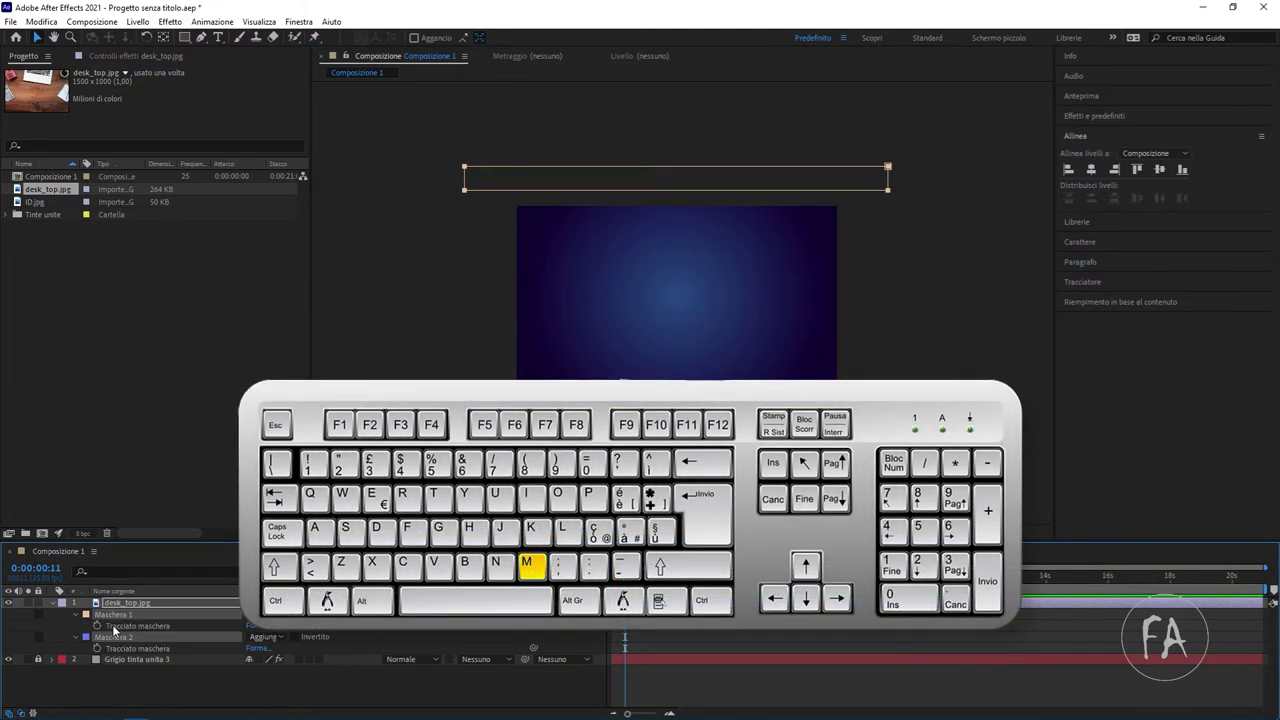
key("m")
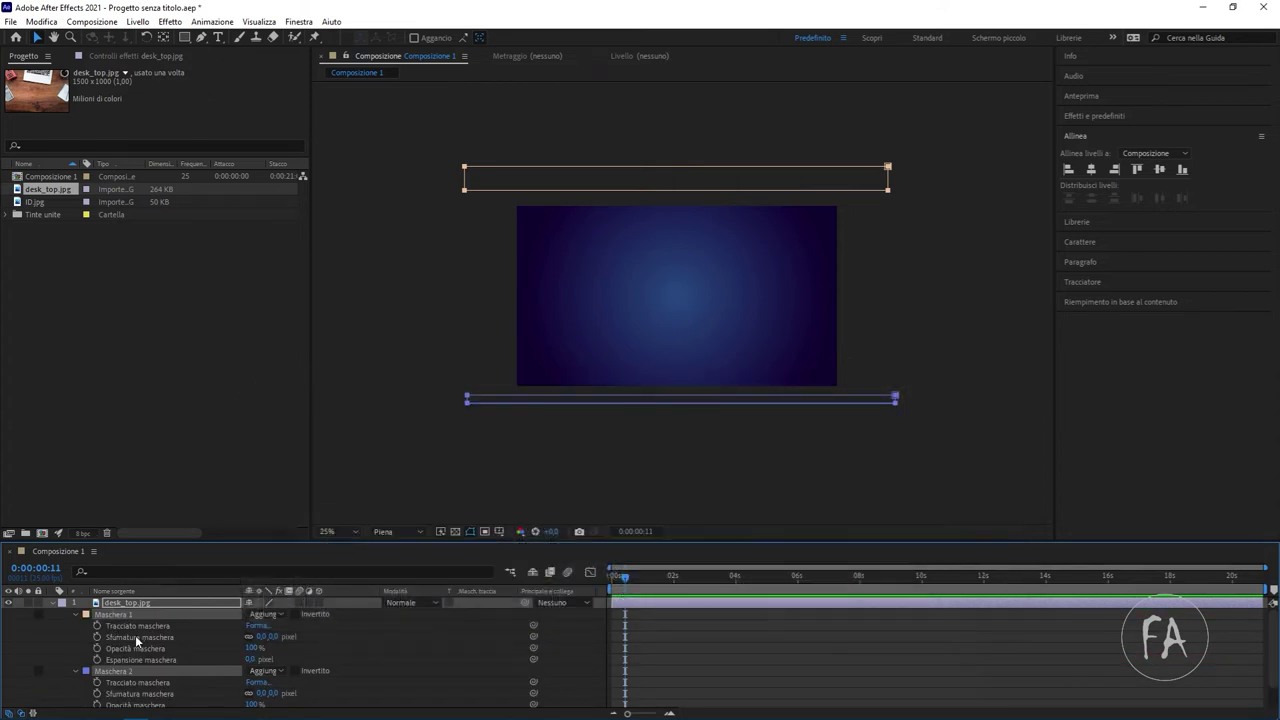
scroll(135, 635, "down", 1)
scroll(135, 635, "up", 1)
left_click(97, 625)
left_click(97, 682)
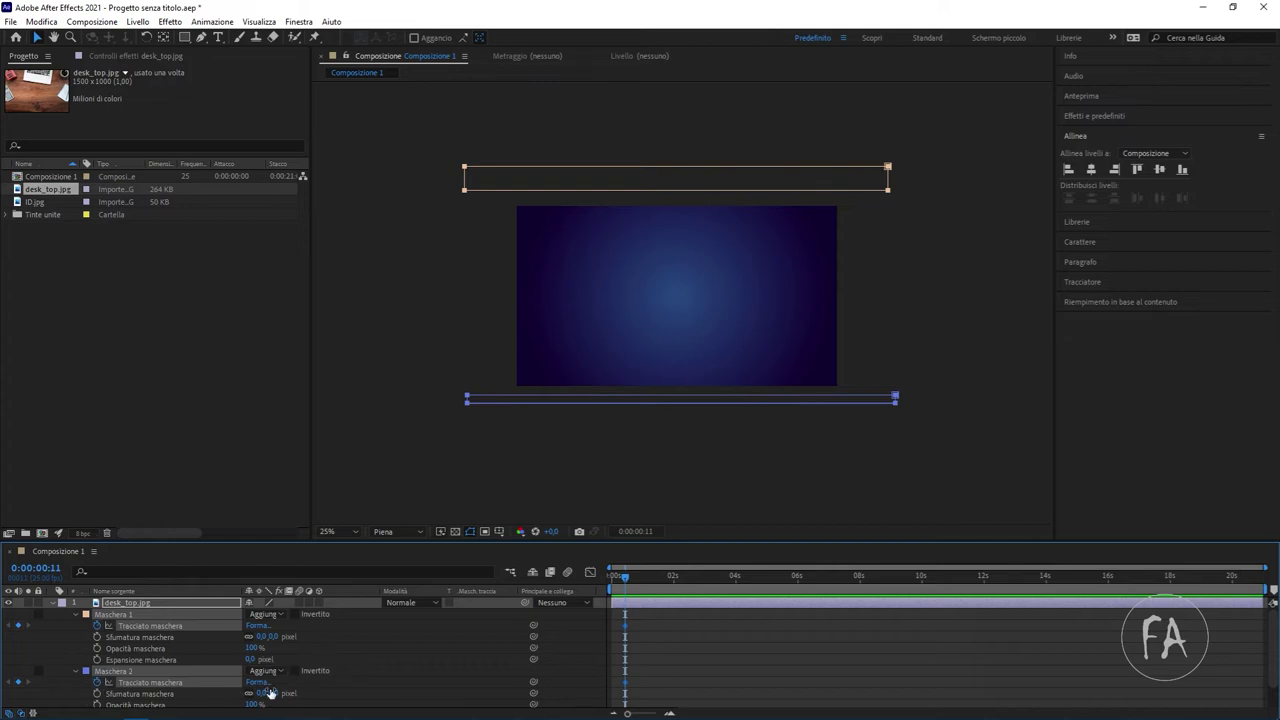
left_click(674, 575)
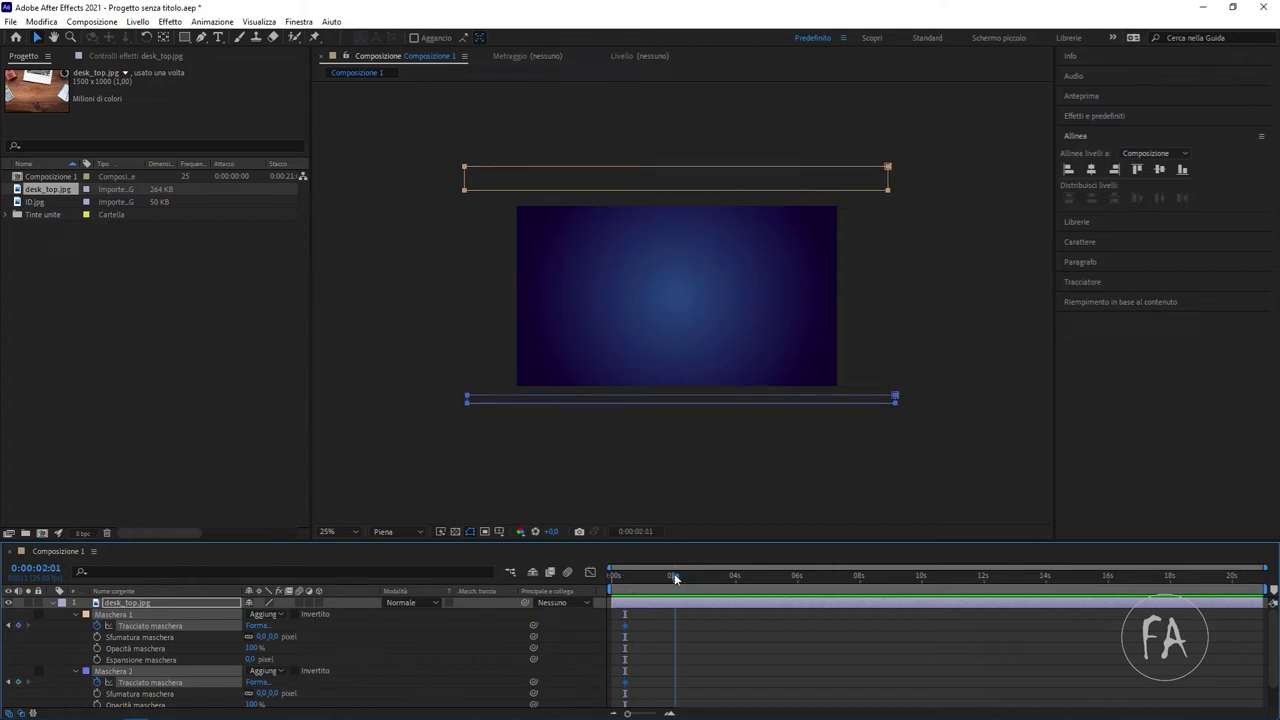
At 0:00:02:01, pull the upper mask down to the centre line of the desk photo
left_click(631, 195)
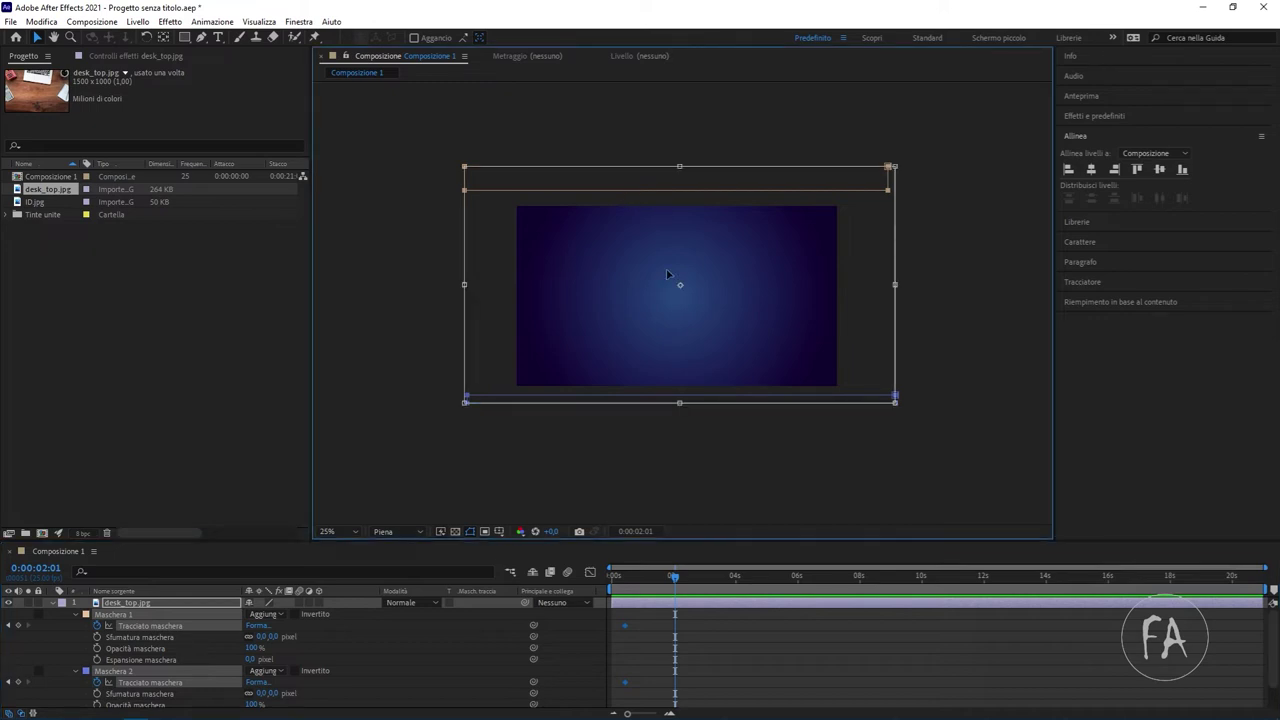
left_click(121, 672)
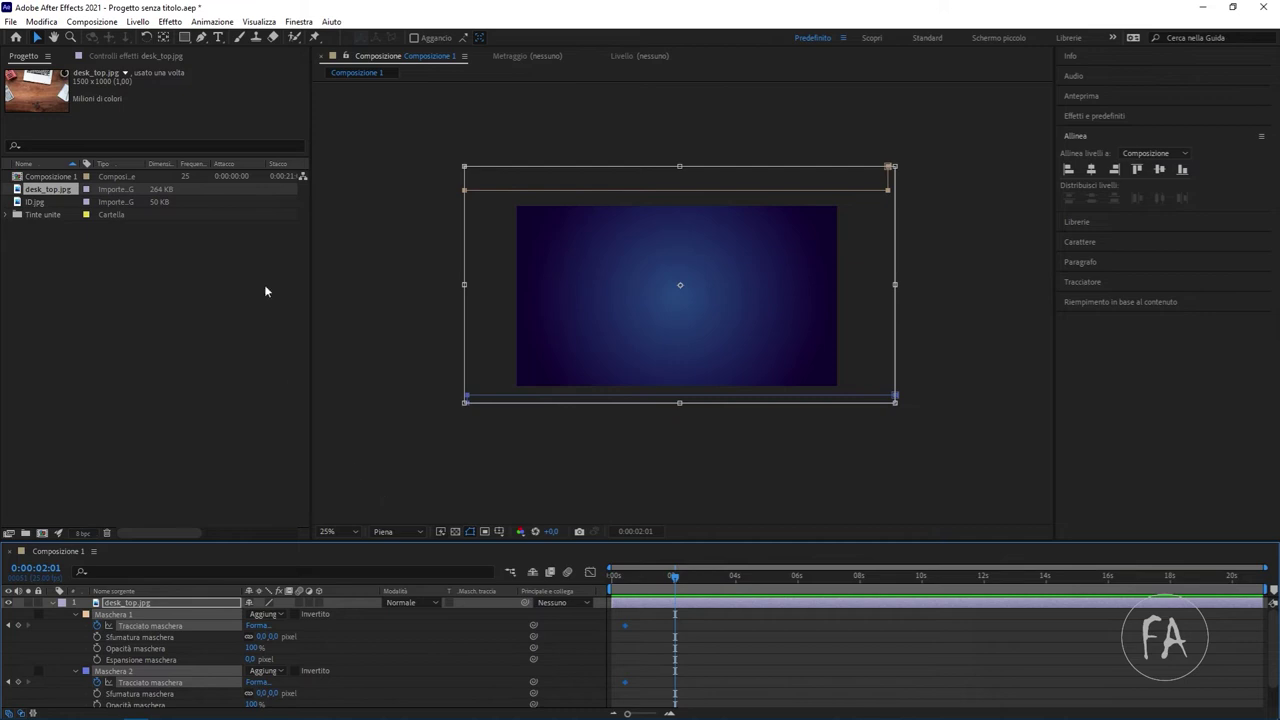
left_click(37, 39)
left_click(360, 256)
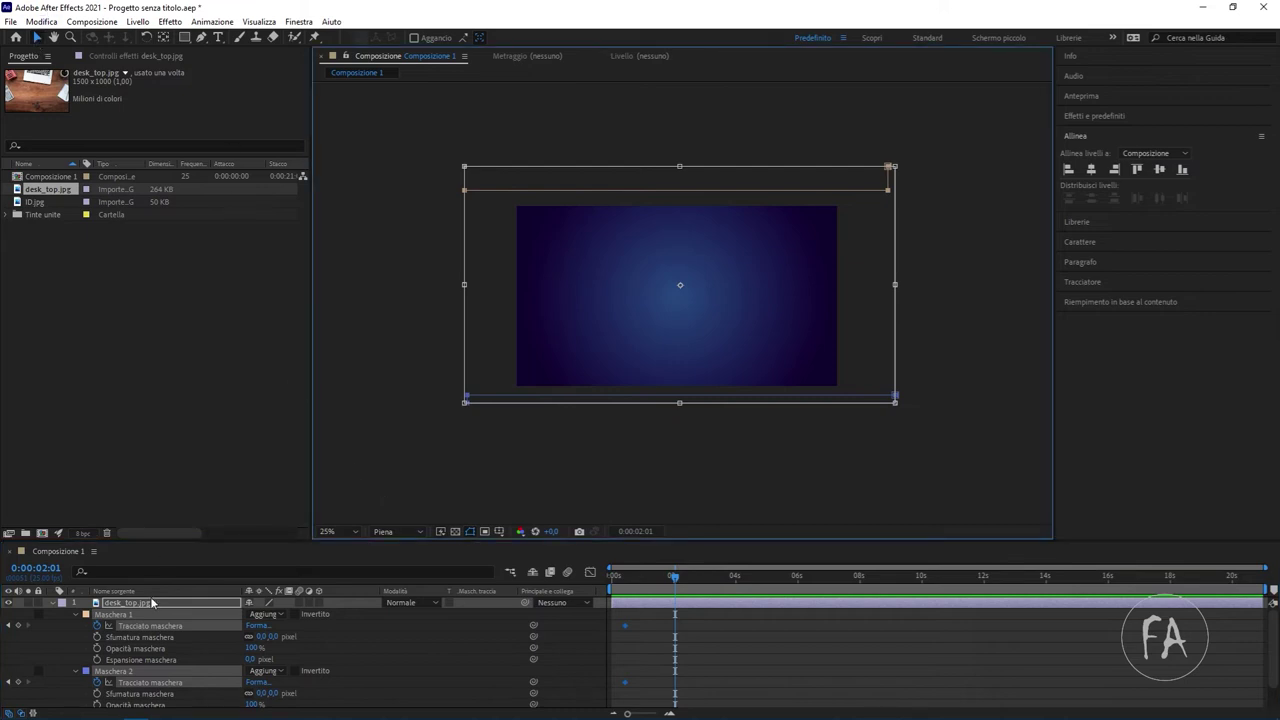
left_click(160, 649)
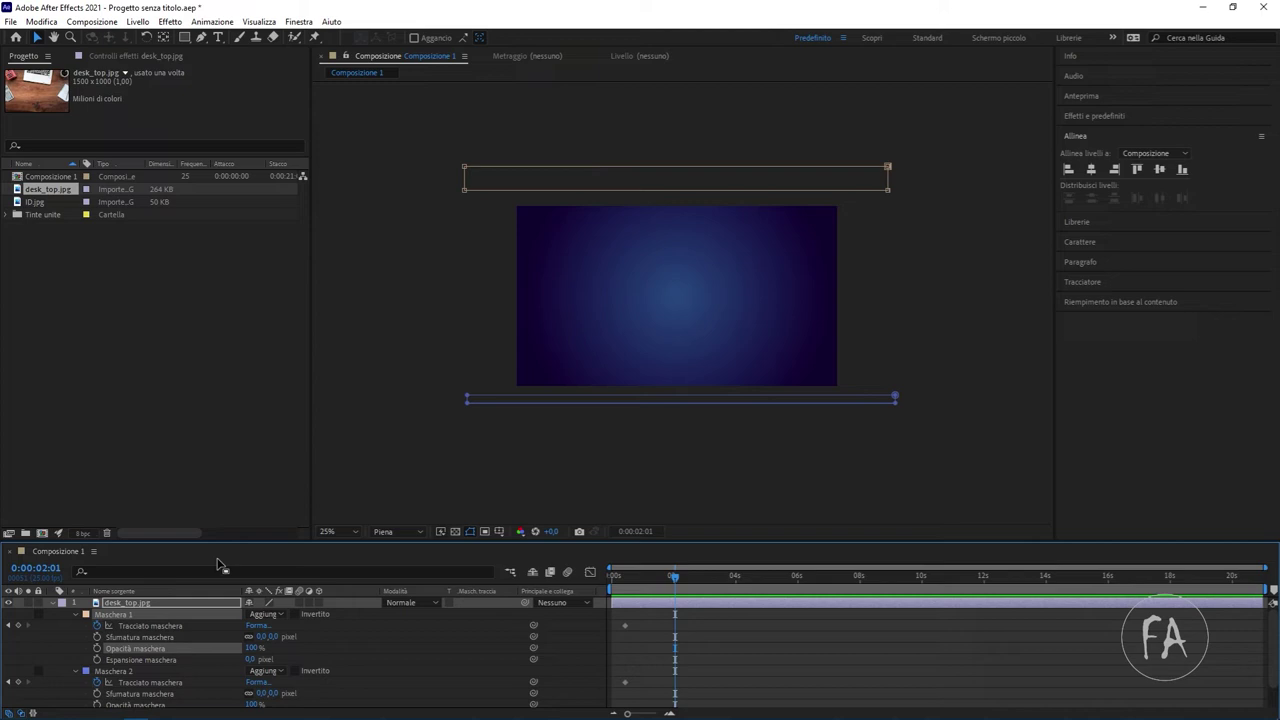
left_click(130, 637)
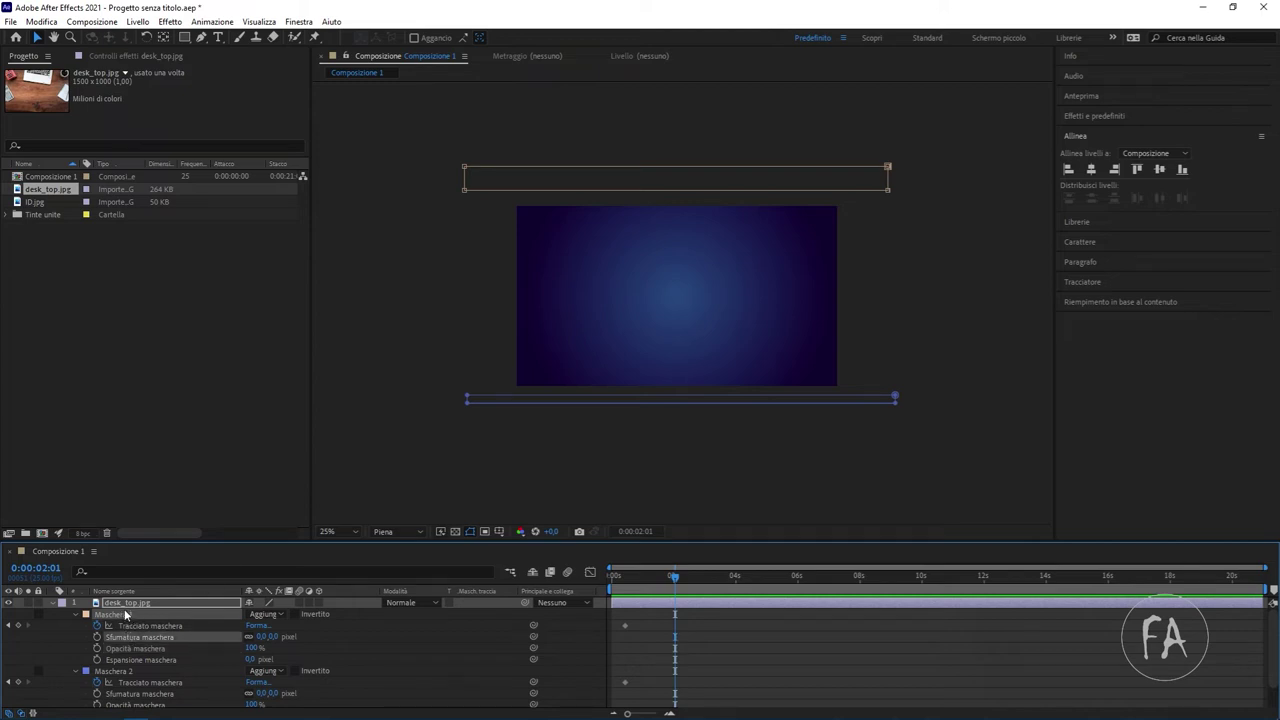
left_click(500, 192)
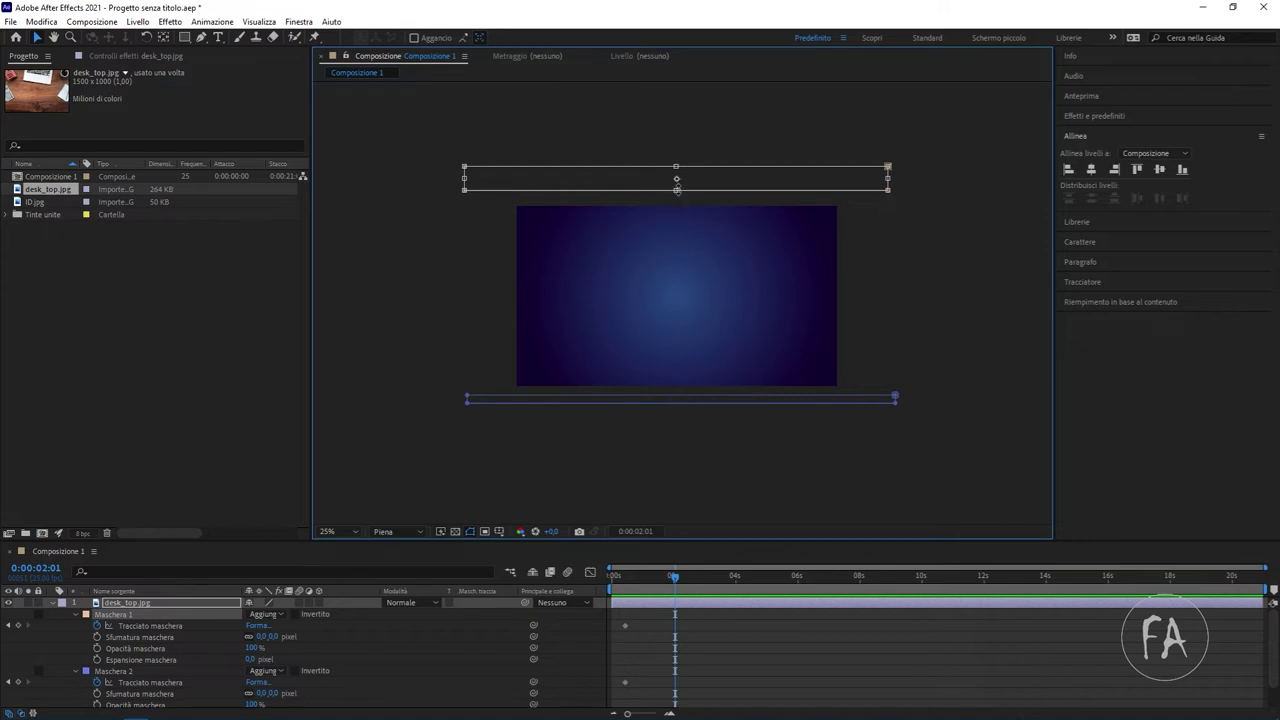
left_click_drag(676, 191, 673, 300)
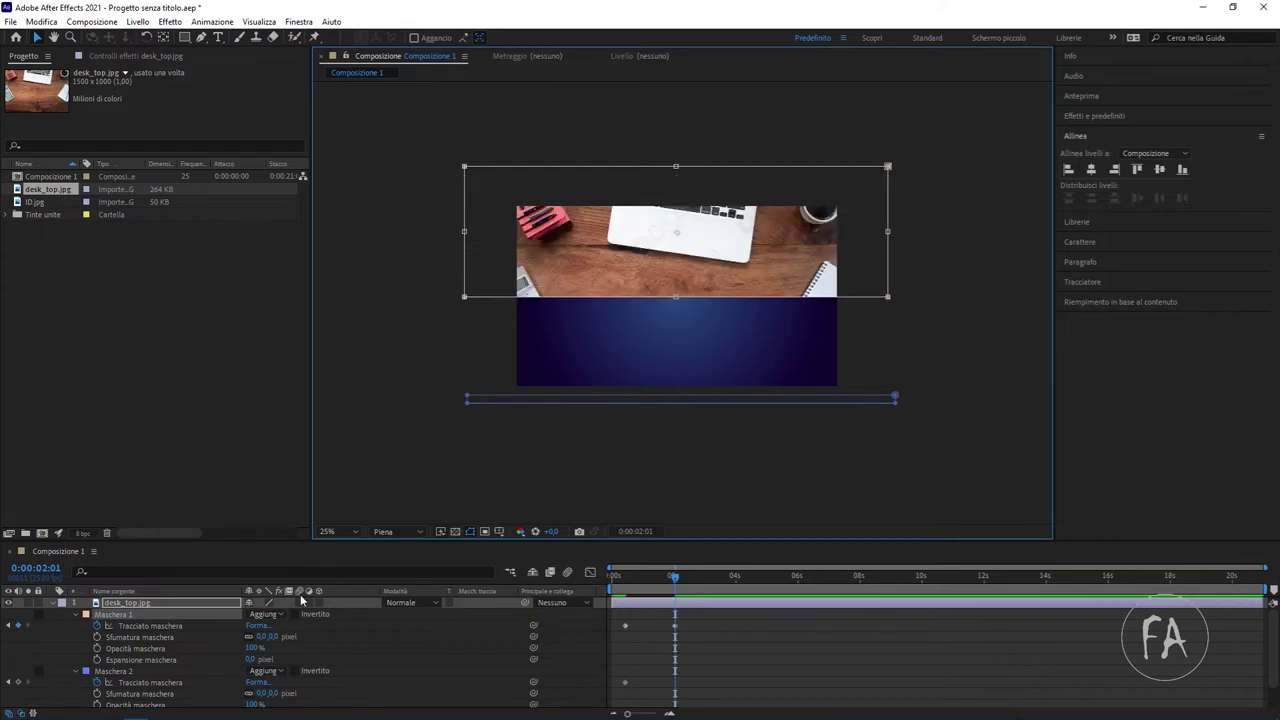
Stretch Maschera 2 up to the centre line in free transform at 50% zoom
left_click(133, 678)
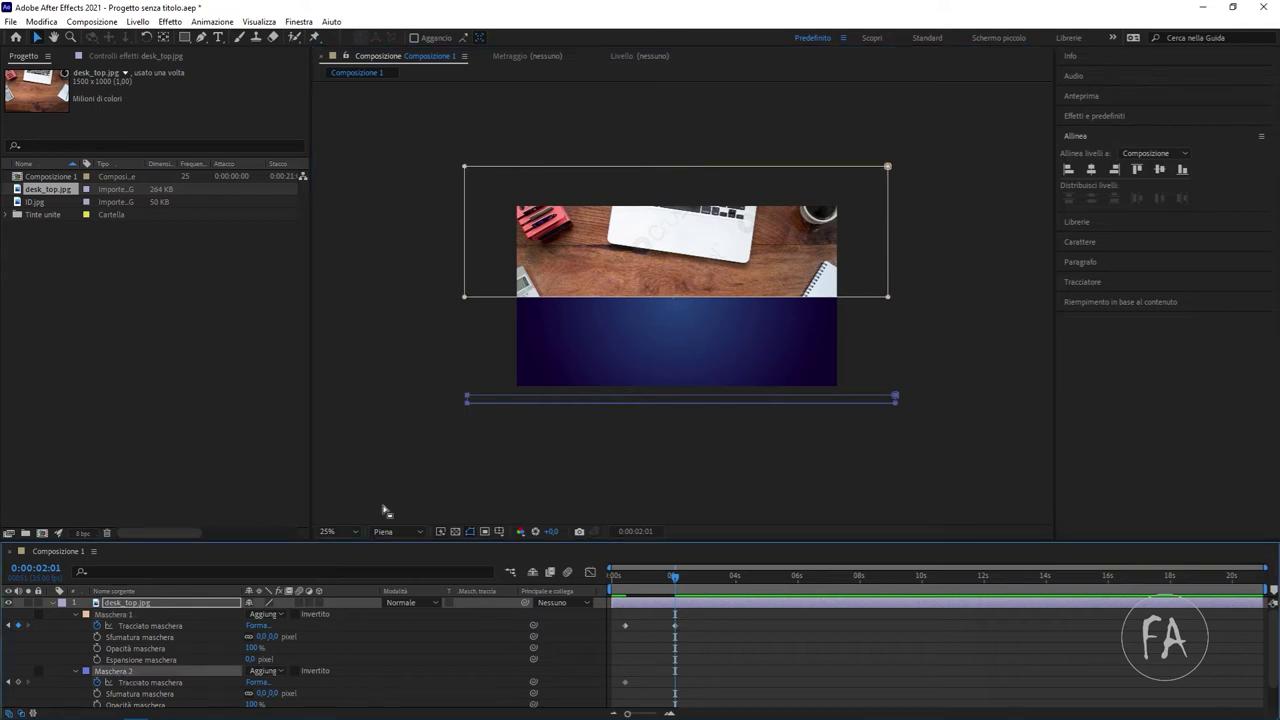
double_click(513, 400)
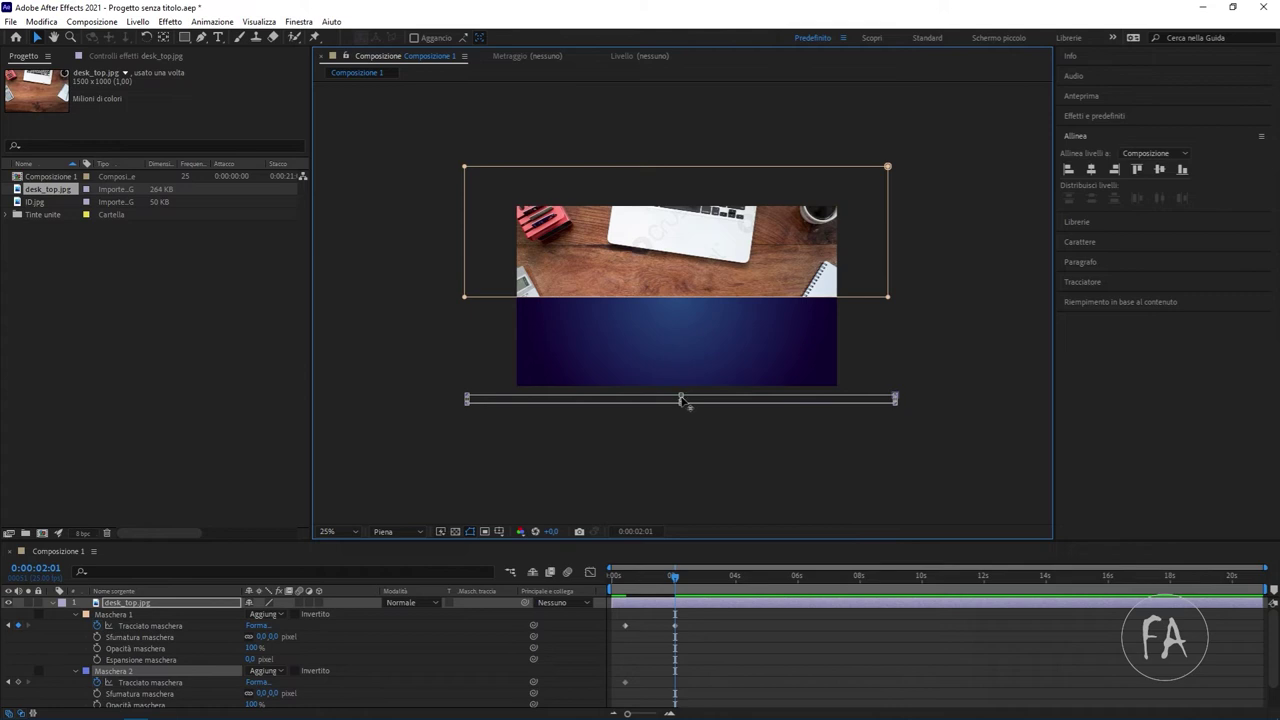
key("period")
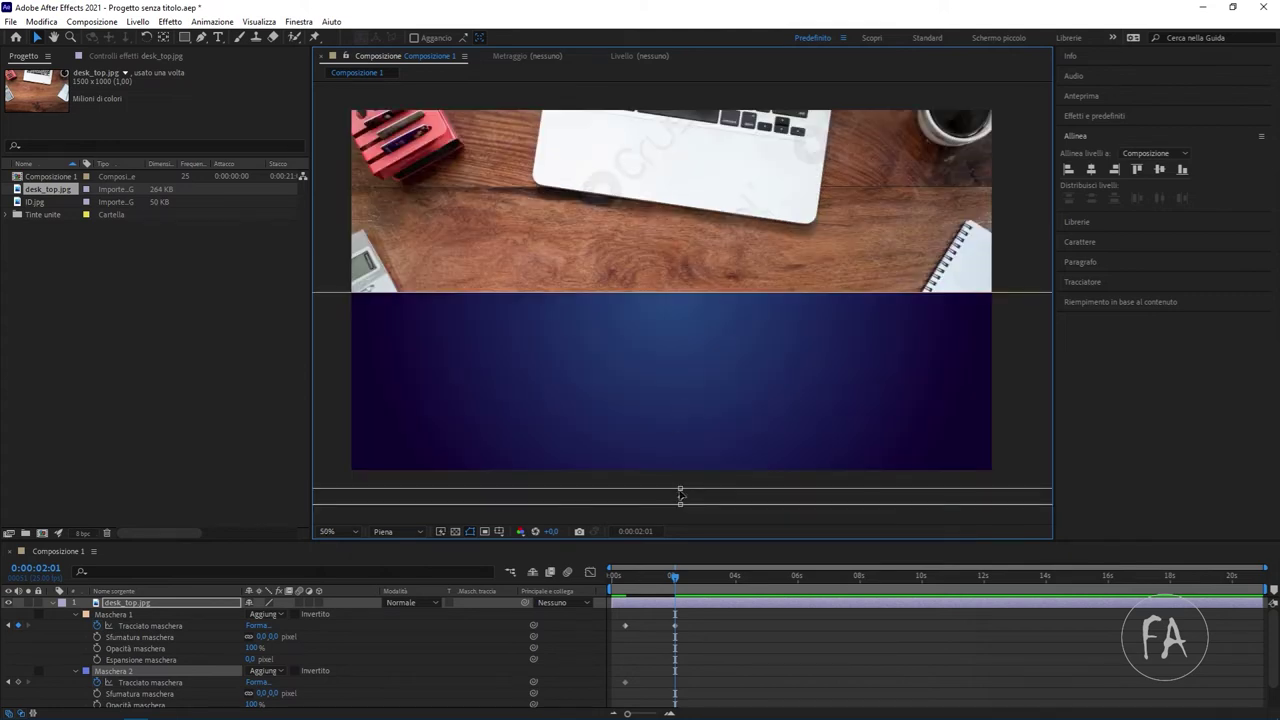
left_click_drag(681, 488, 659, 298)
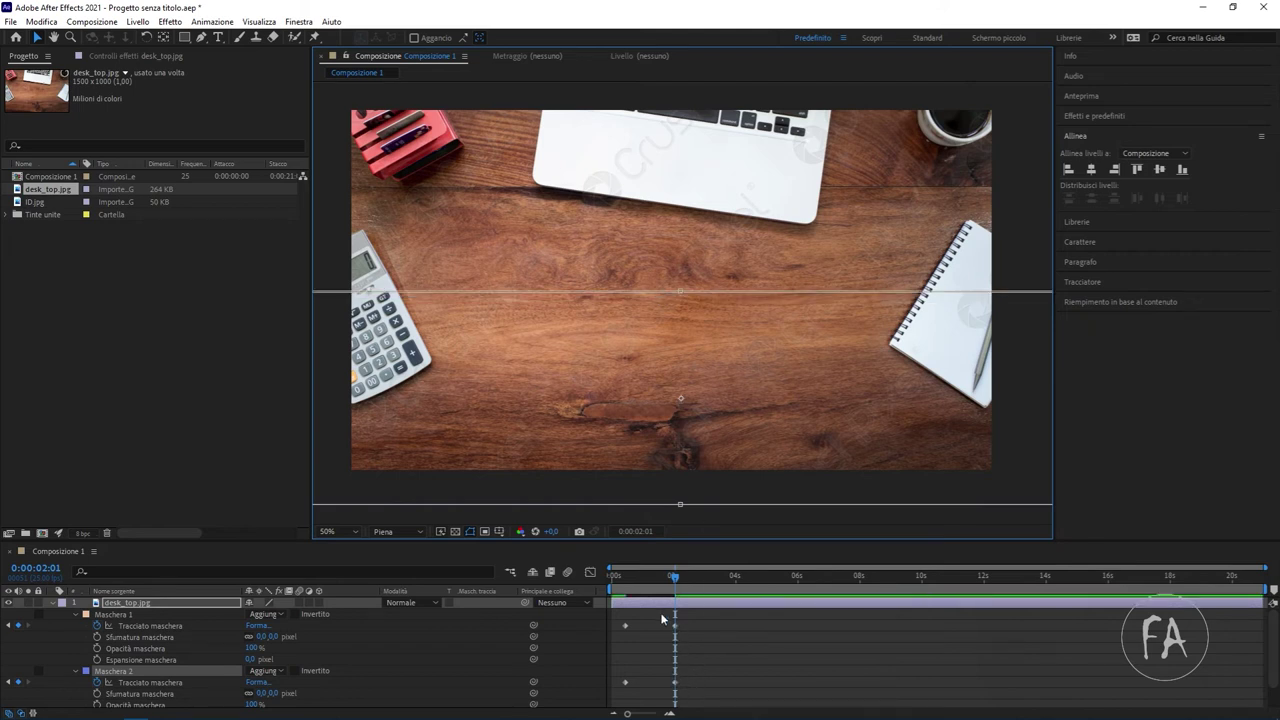
Preview the mask reveal animation from the start of the timeline
key("Home")
key("space")
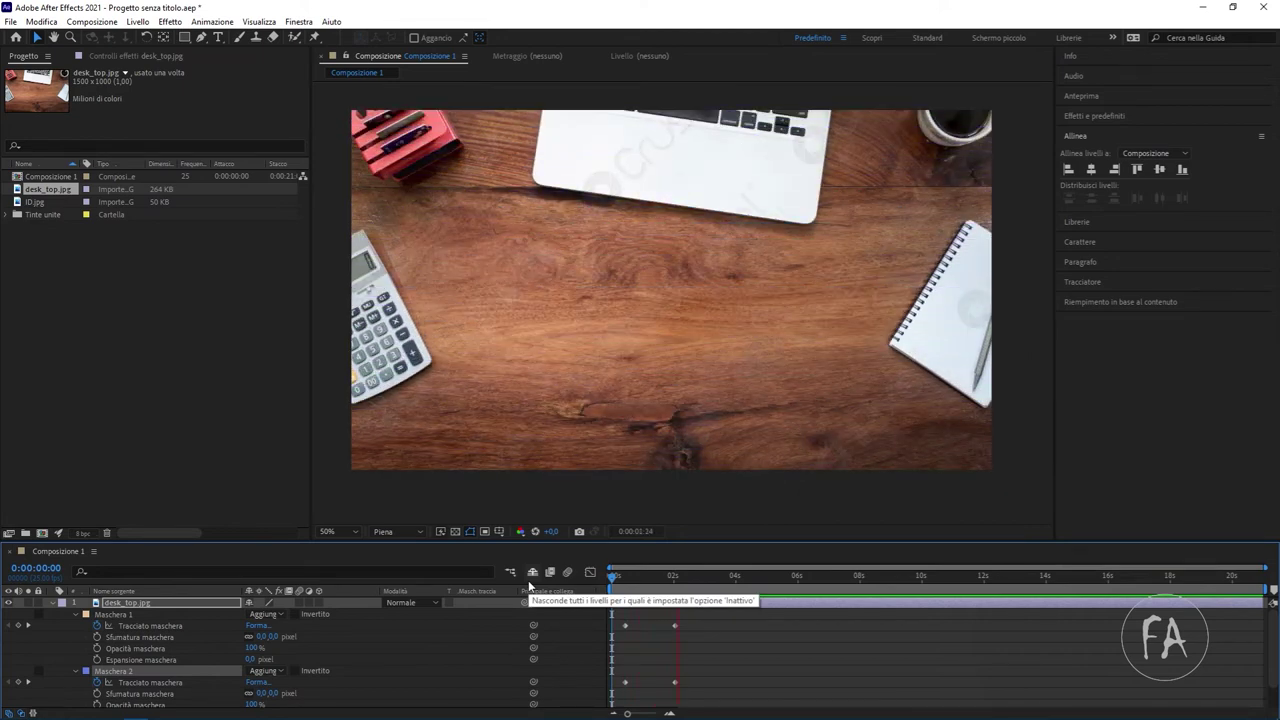
key("space")
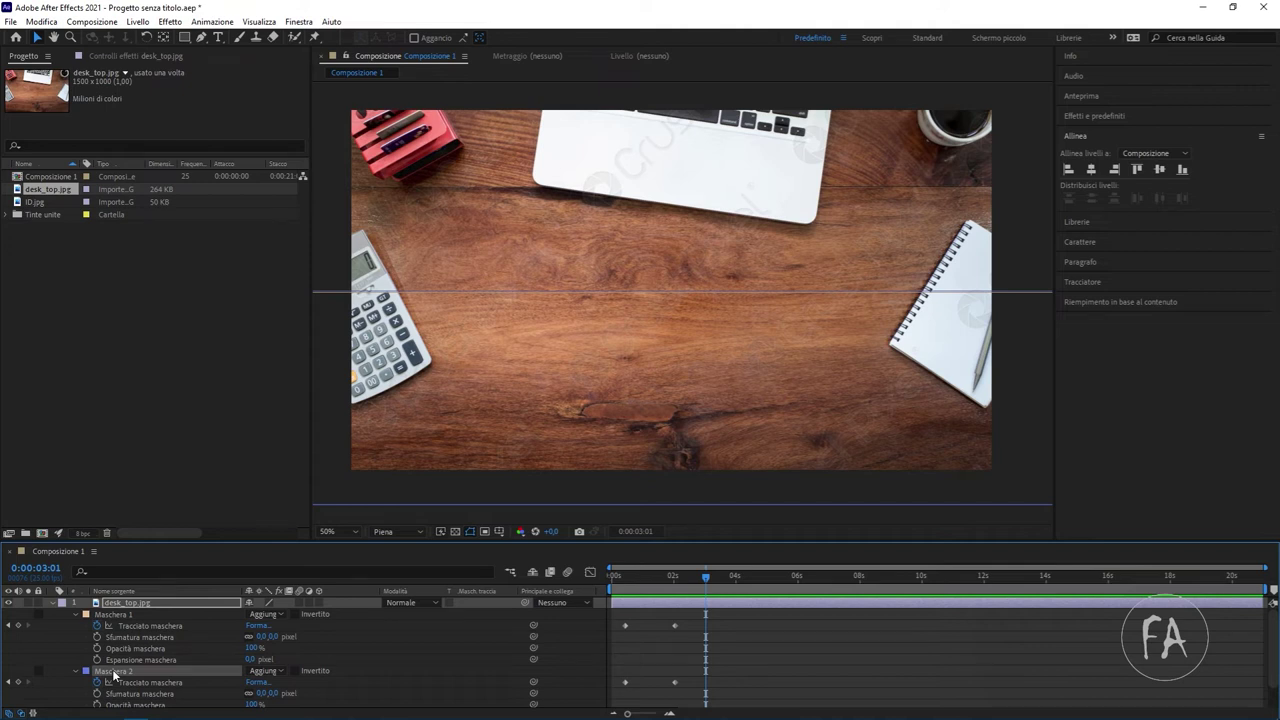
Delete Maschera 2 and Maschera 1 from desk_top.jpg
key("Delete")
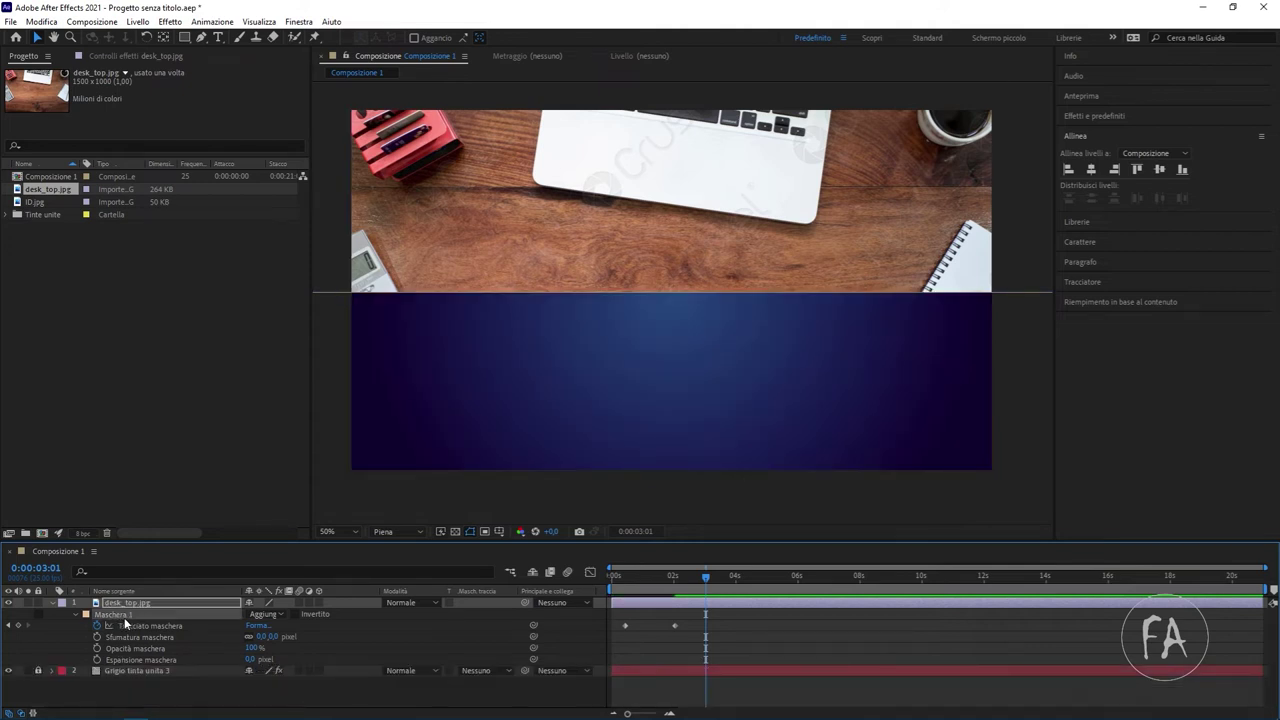
key("Delete")
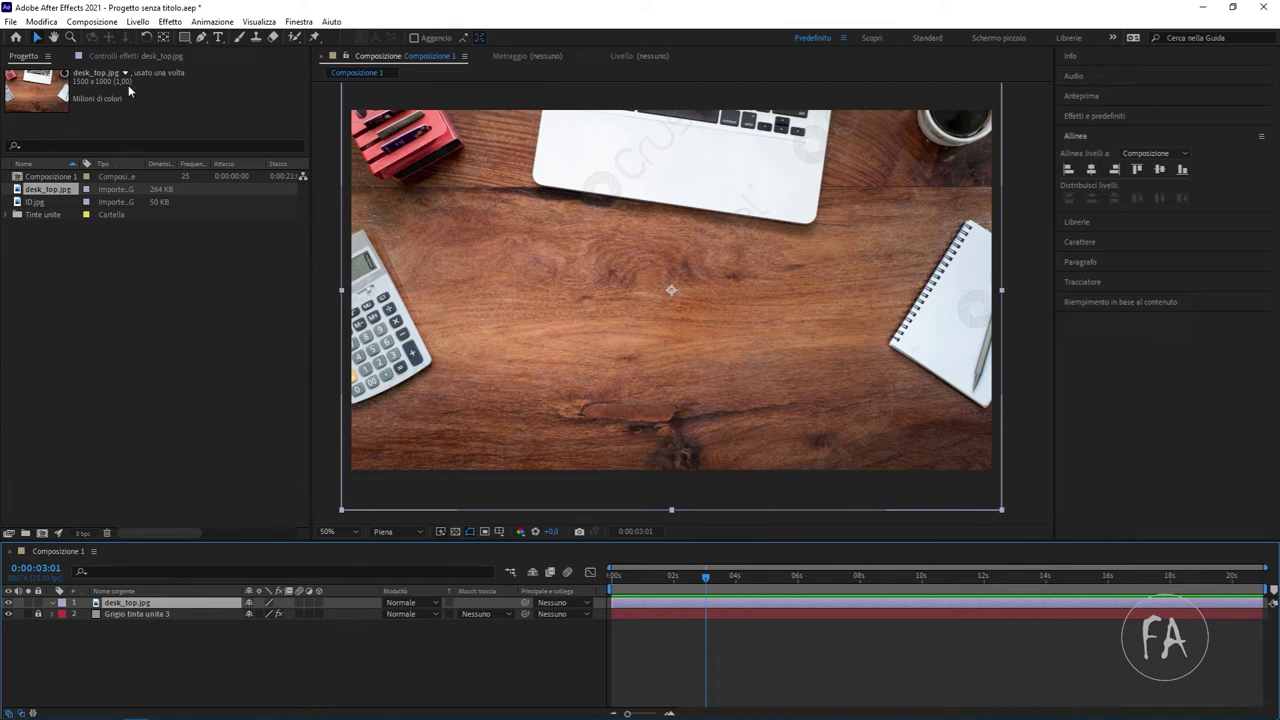
Draw a rectangular mask cropping the desk photo, then an elliptical mask over its lower-right corner
key("q")
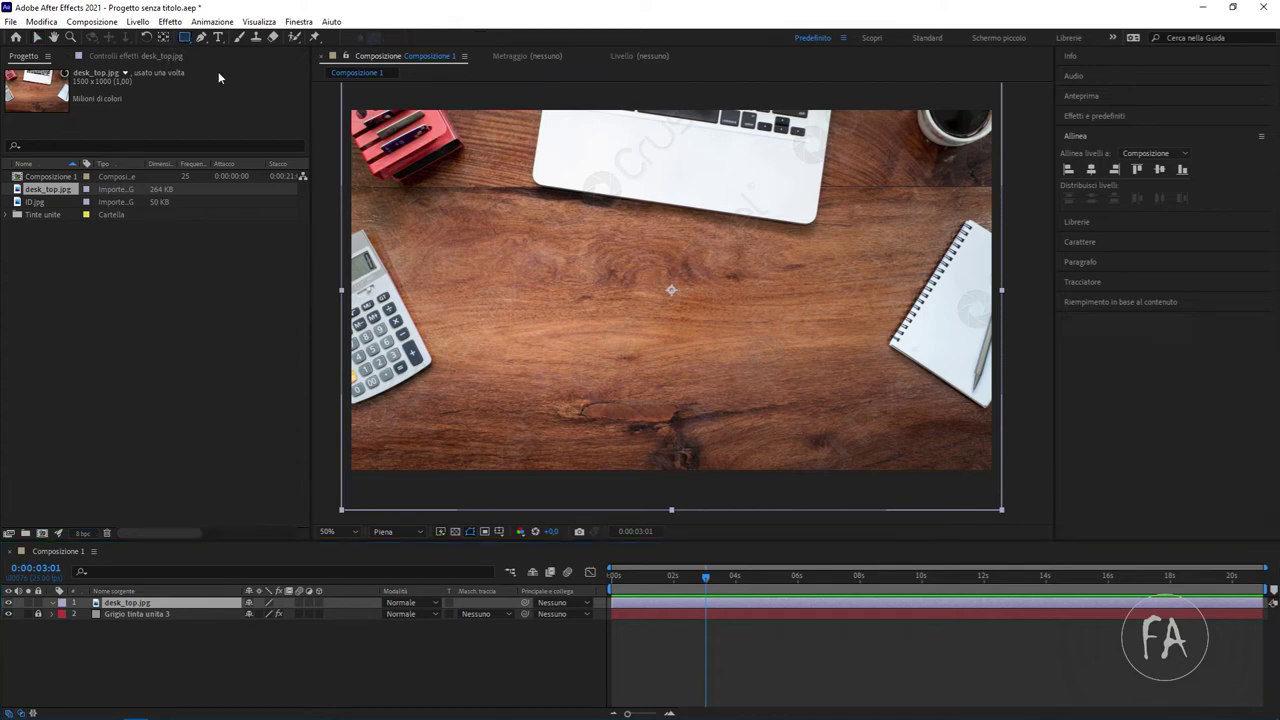
mouse_move(457, 183)
left_mouse_down()
mouse_move(729, 327)
mouse_move(718, 327)
left_mouse_up()
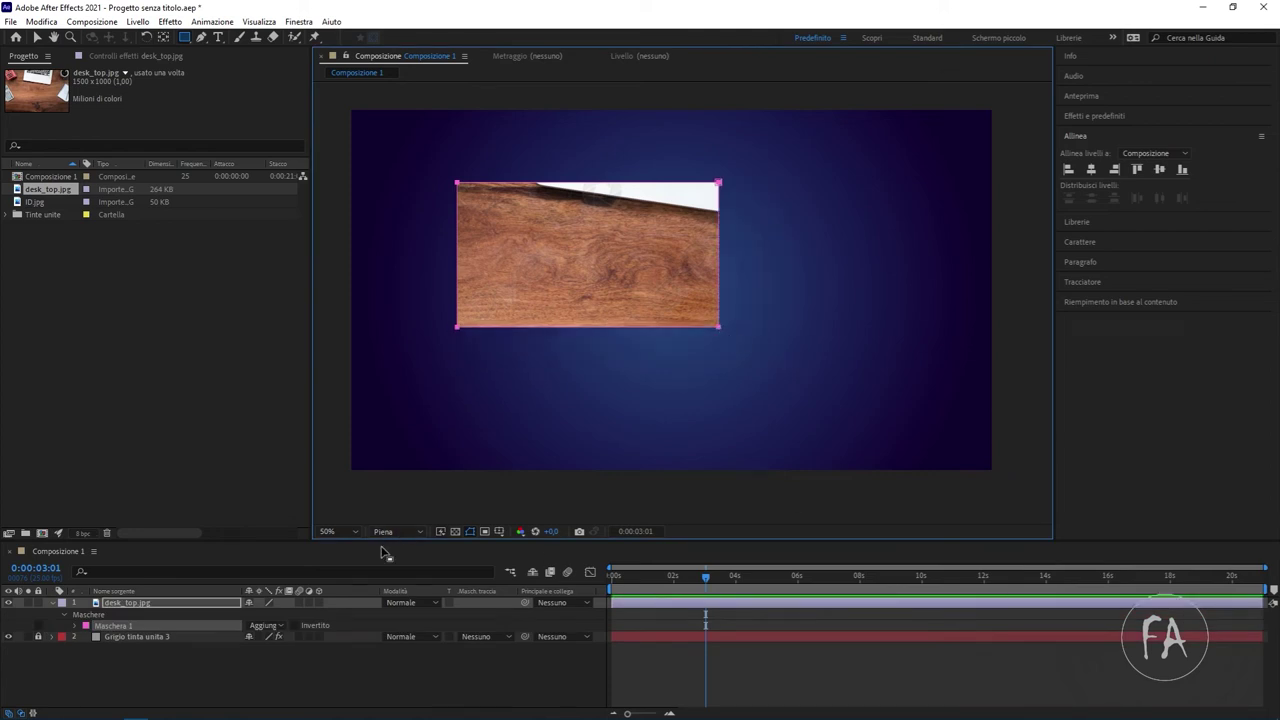
left_click(114, 604)
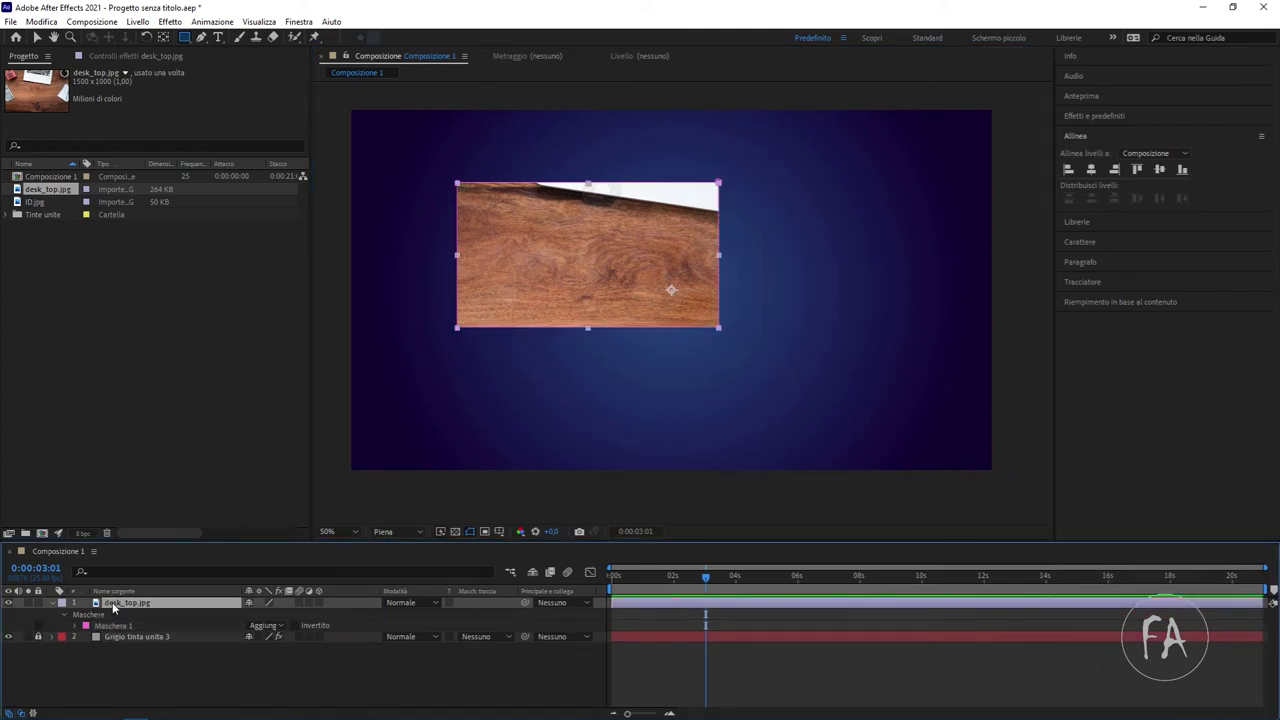
left_click(186, 38)
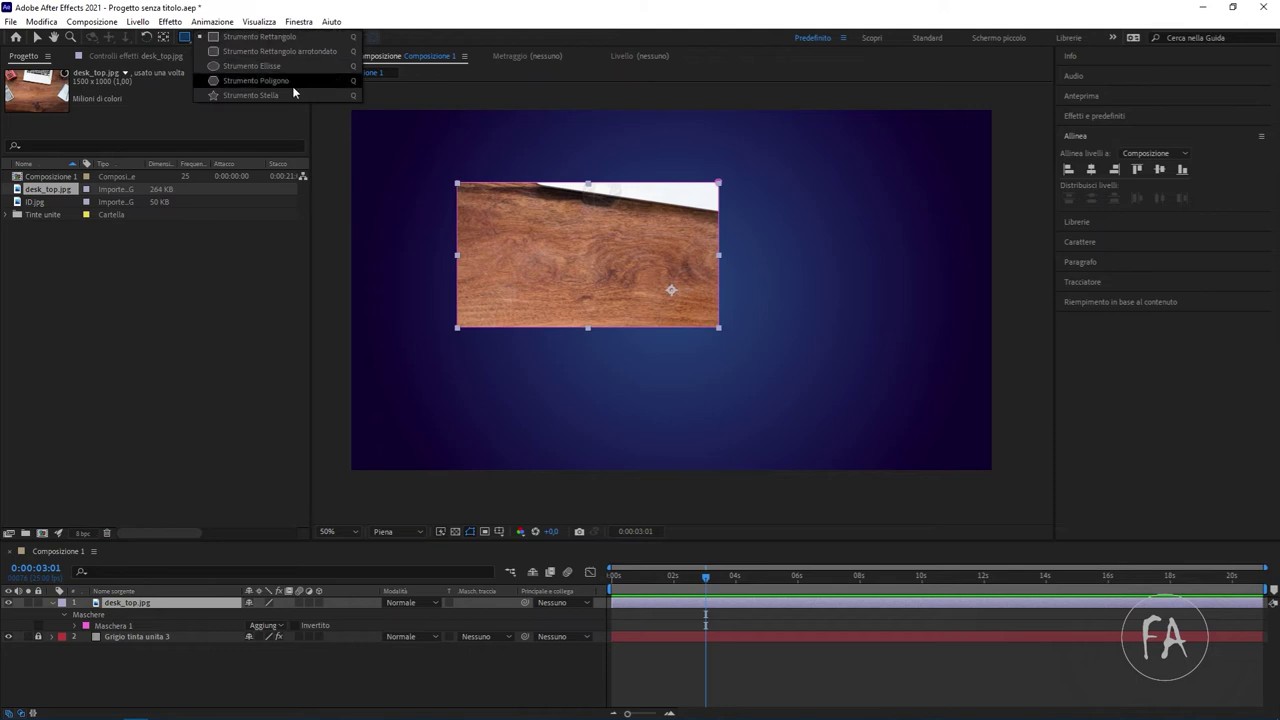
left_click(293, 66)
left_click_drag(636, 252, 797, 396)
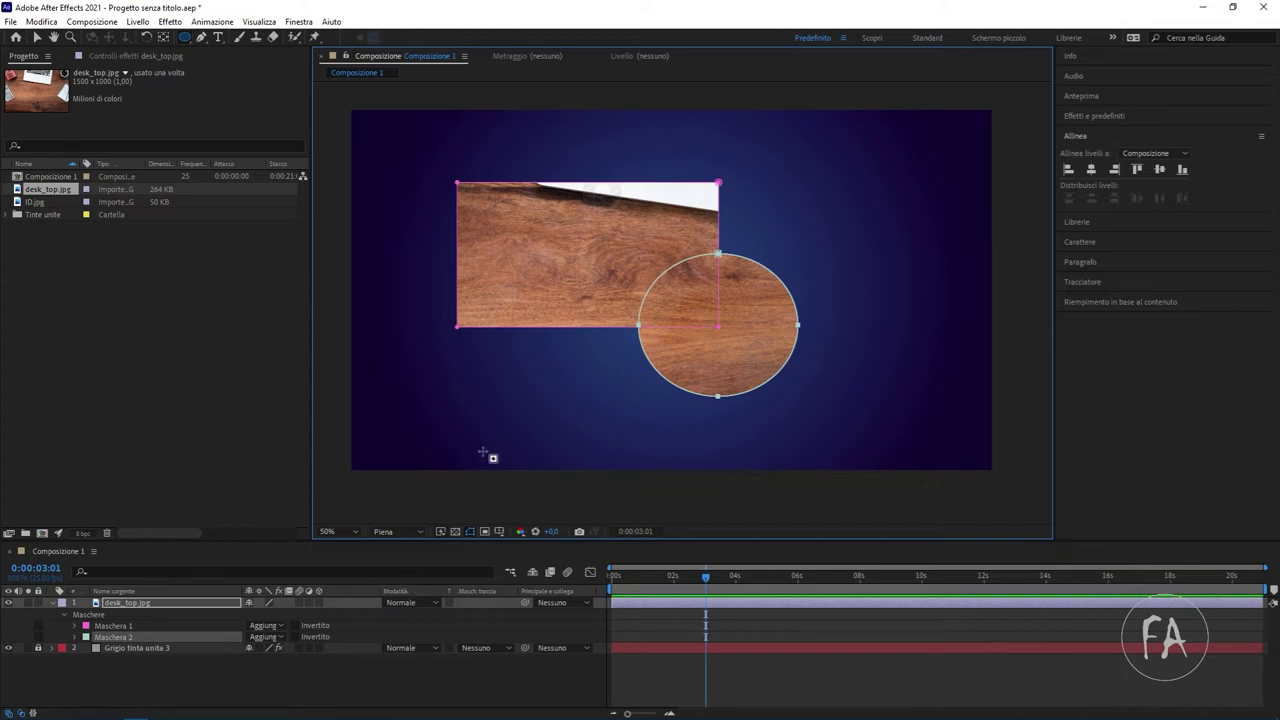
left_click(318, 703)
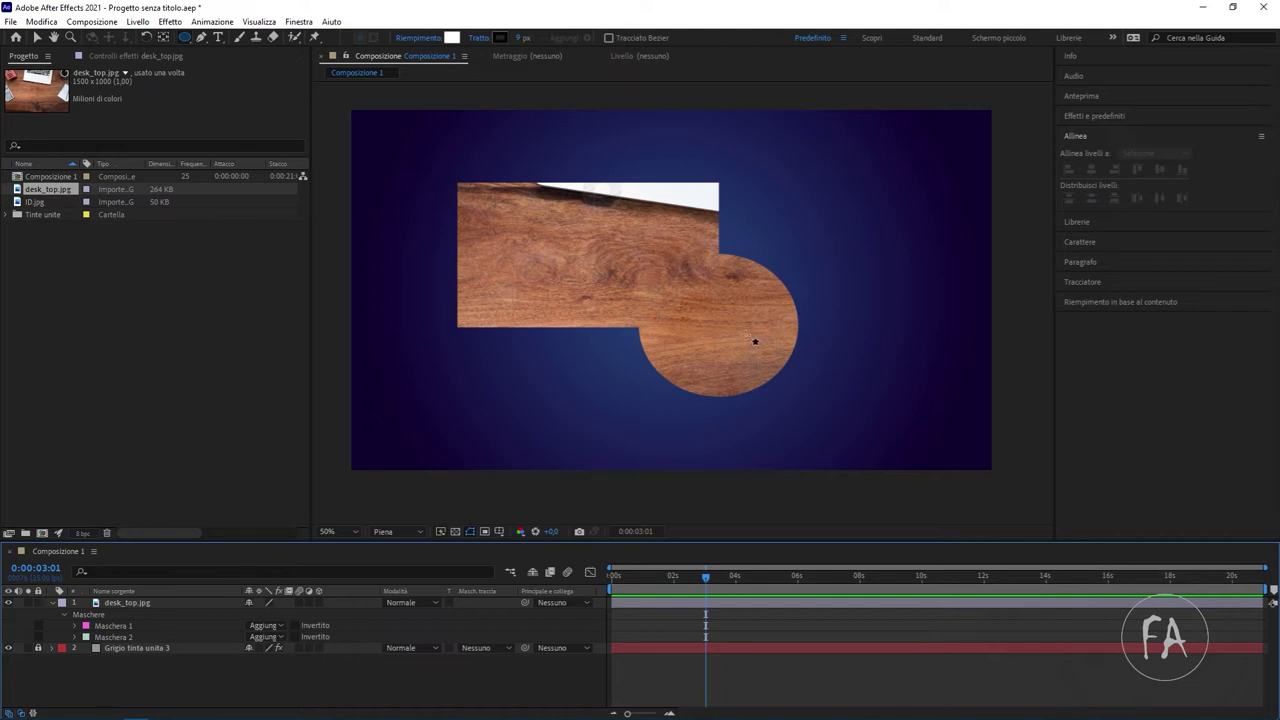
key("v")
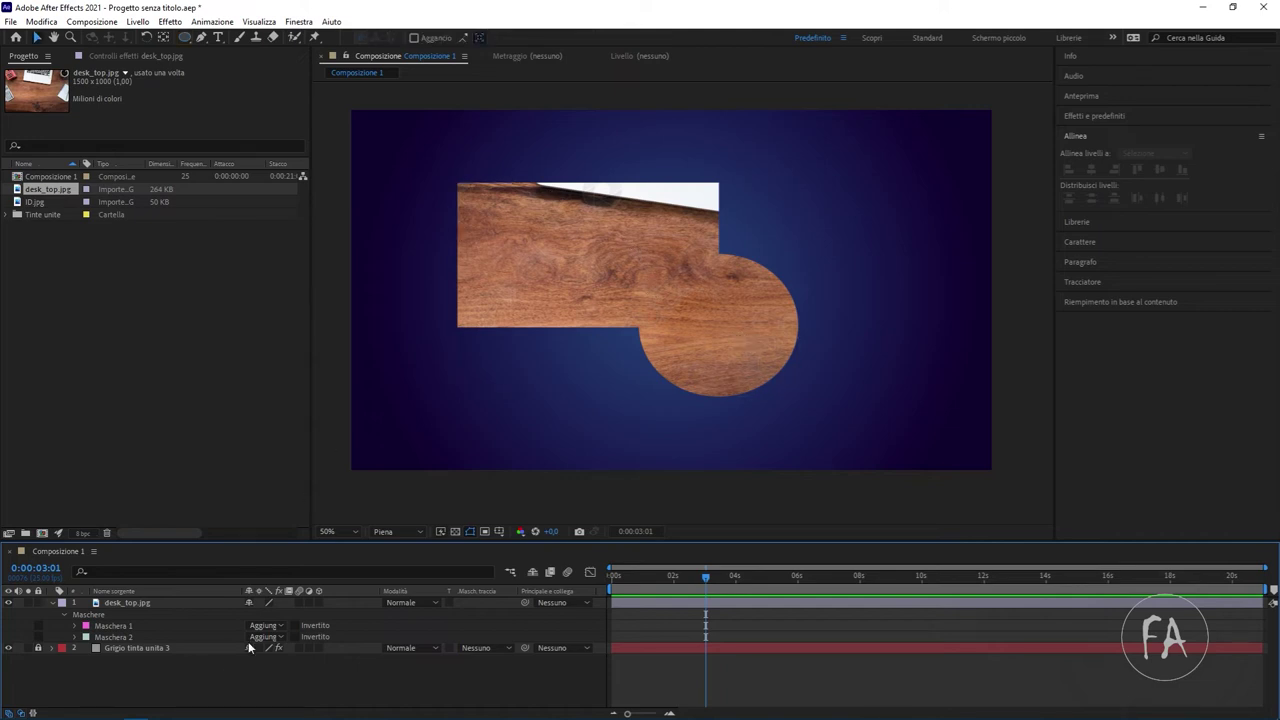
Set Maschera 2's mode to Sottrai so the circle is cut from the wood's lower-right corner
left_click(120, 626)
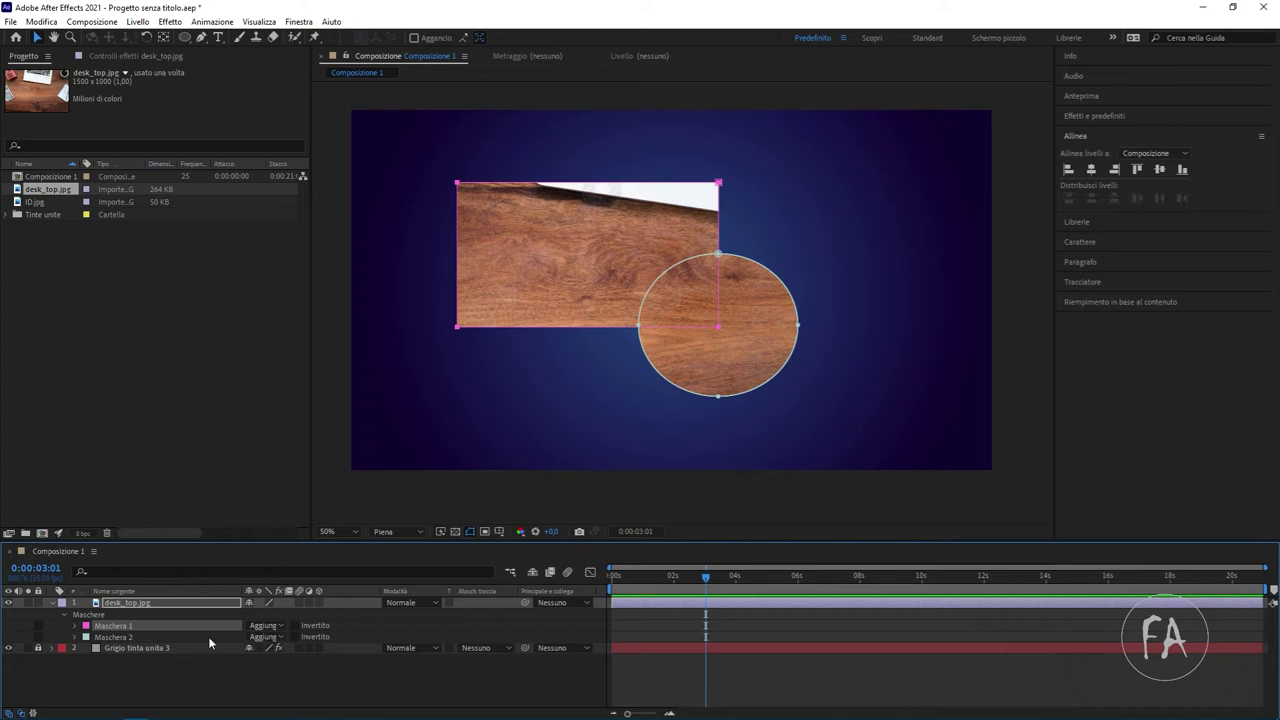
left_click(132, 640)
left_click(279, 639)
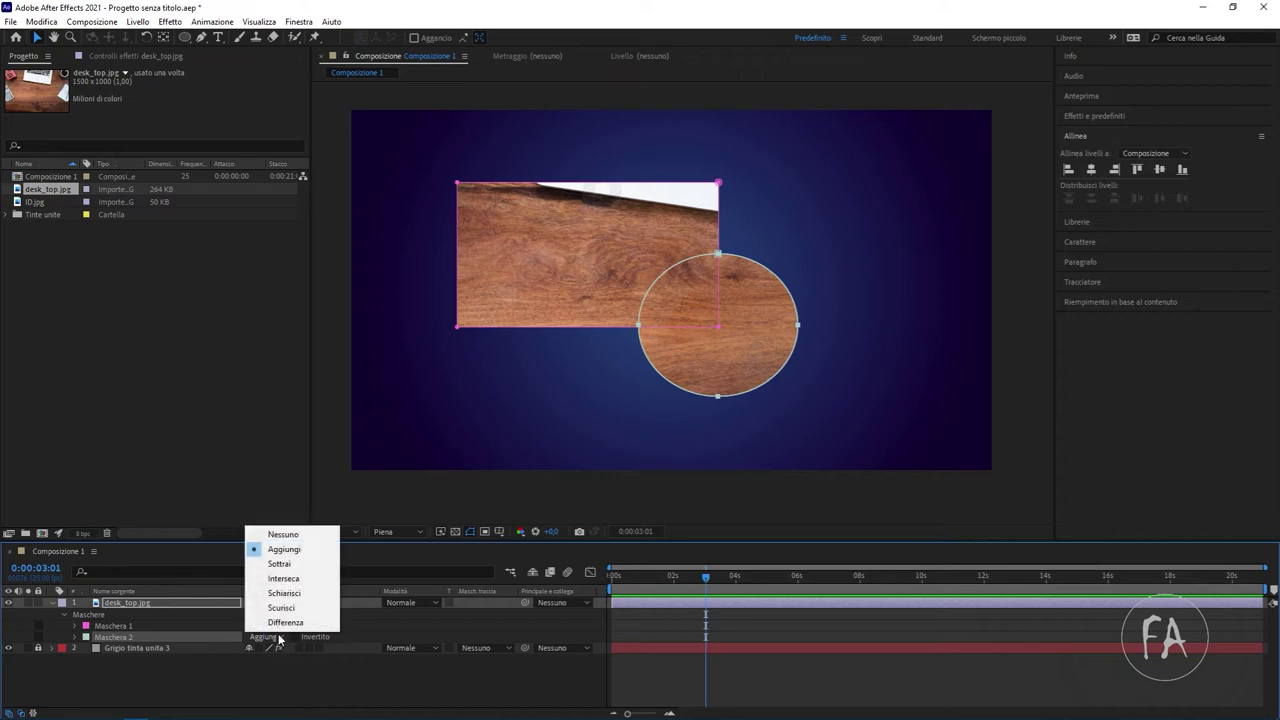
left_click(295, 568)
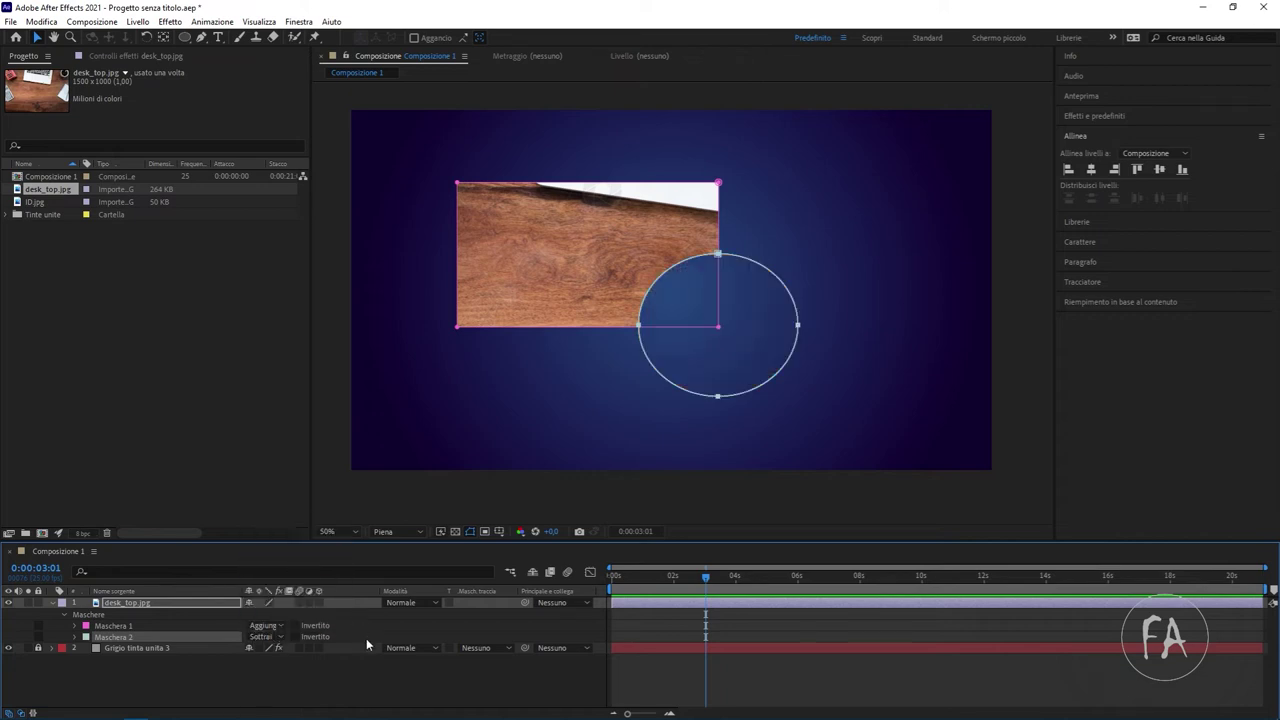
left_click(374, 666)
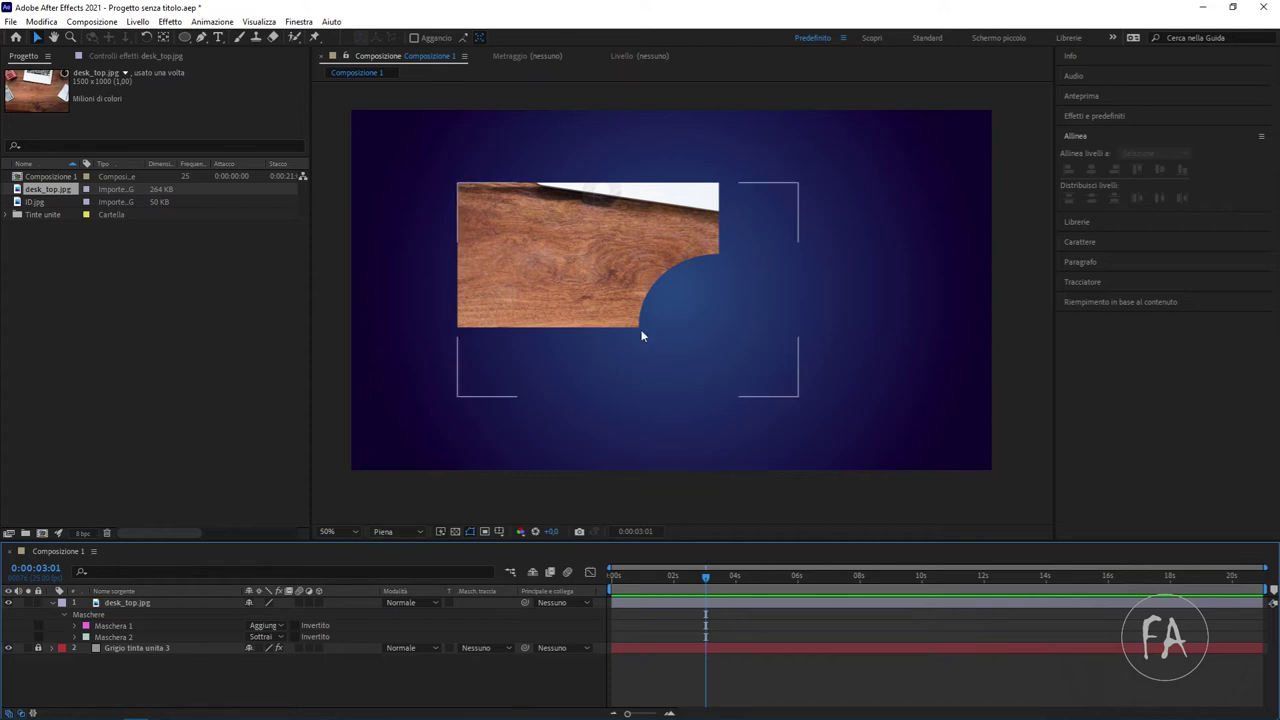
Move Maschera 2 above Maschera 1 in desk_top.jpg's mask stack
left_click(112, 626)
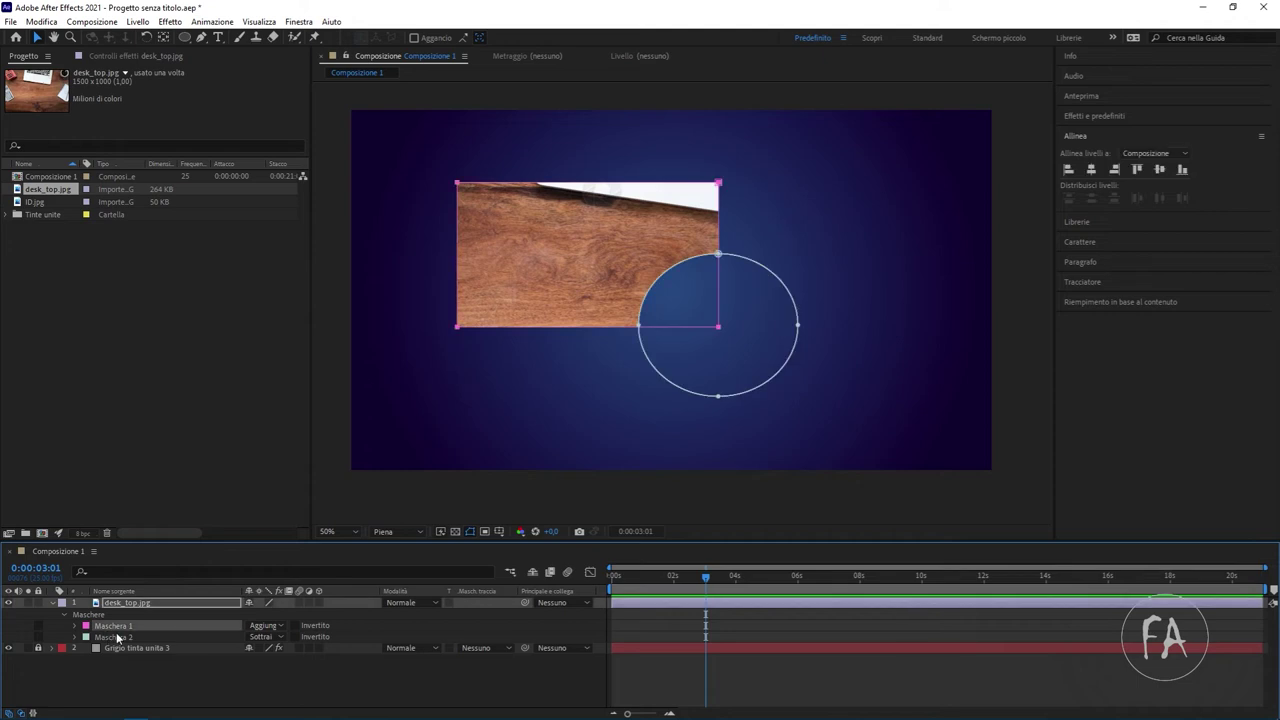
left_click(114, 638)
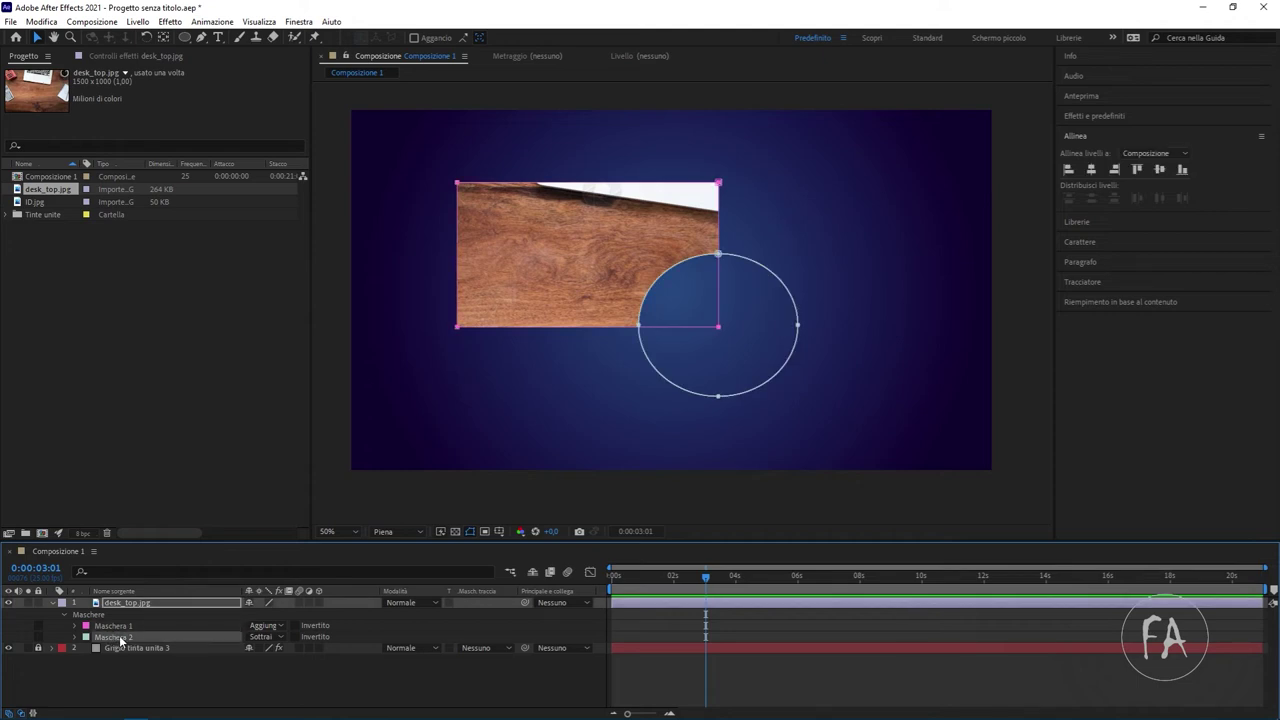
left_click_drag(111, 641, 111, 628)
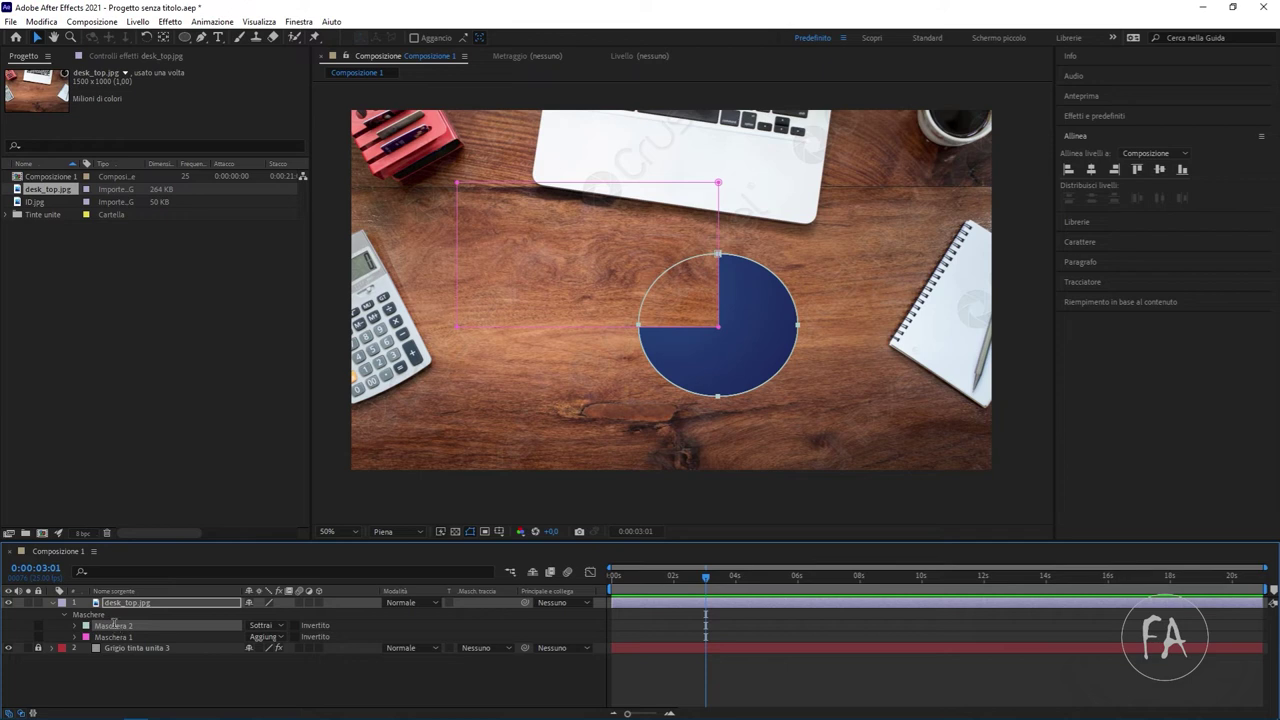
Rename Maschera 2 to 'maschere 01'
key("Return")
type("mascher")
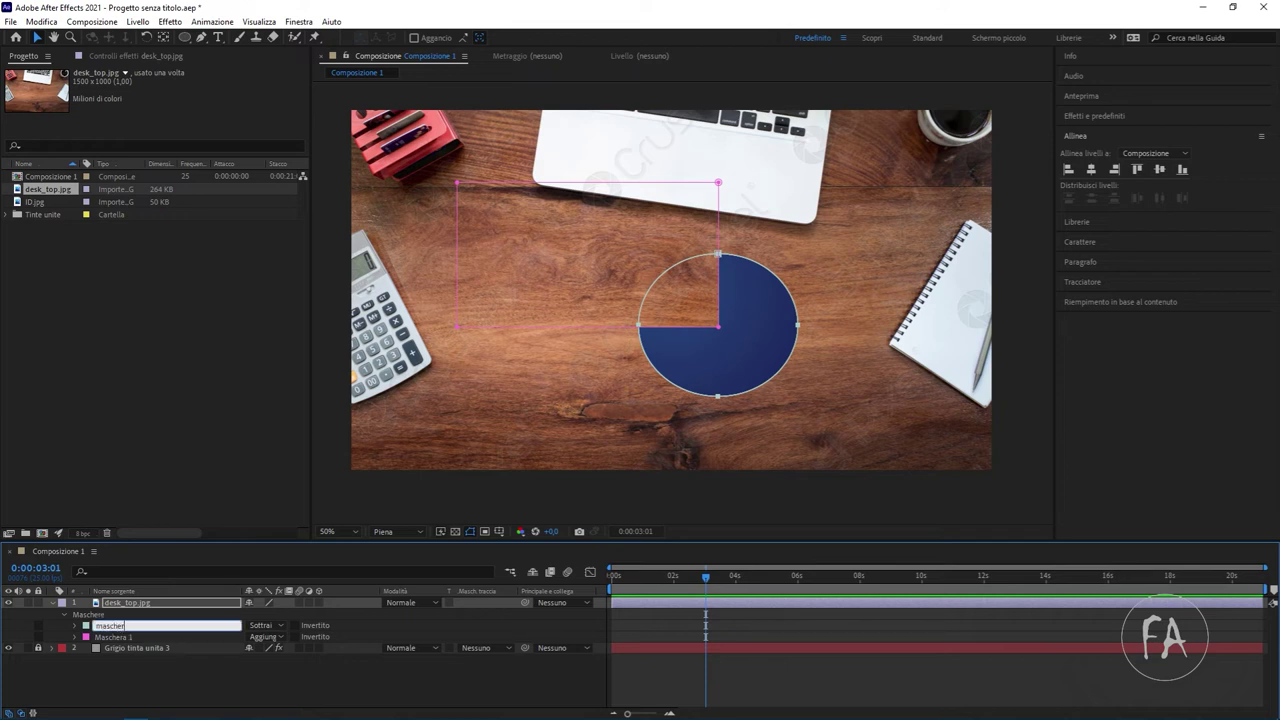
type("e 01")
key("Return")
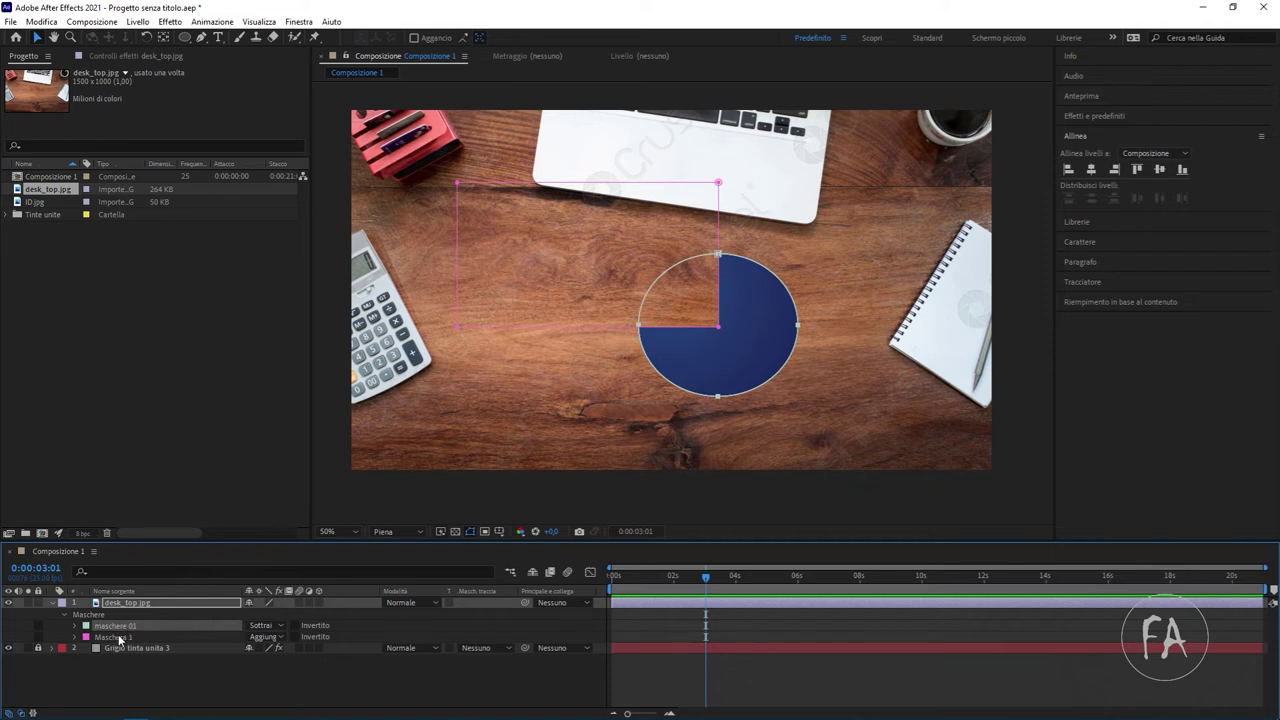
Rename Maschera 1 to 'maschera 02'
left_click(118, 638)
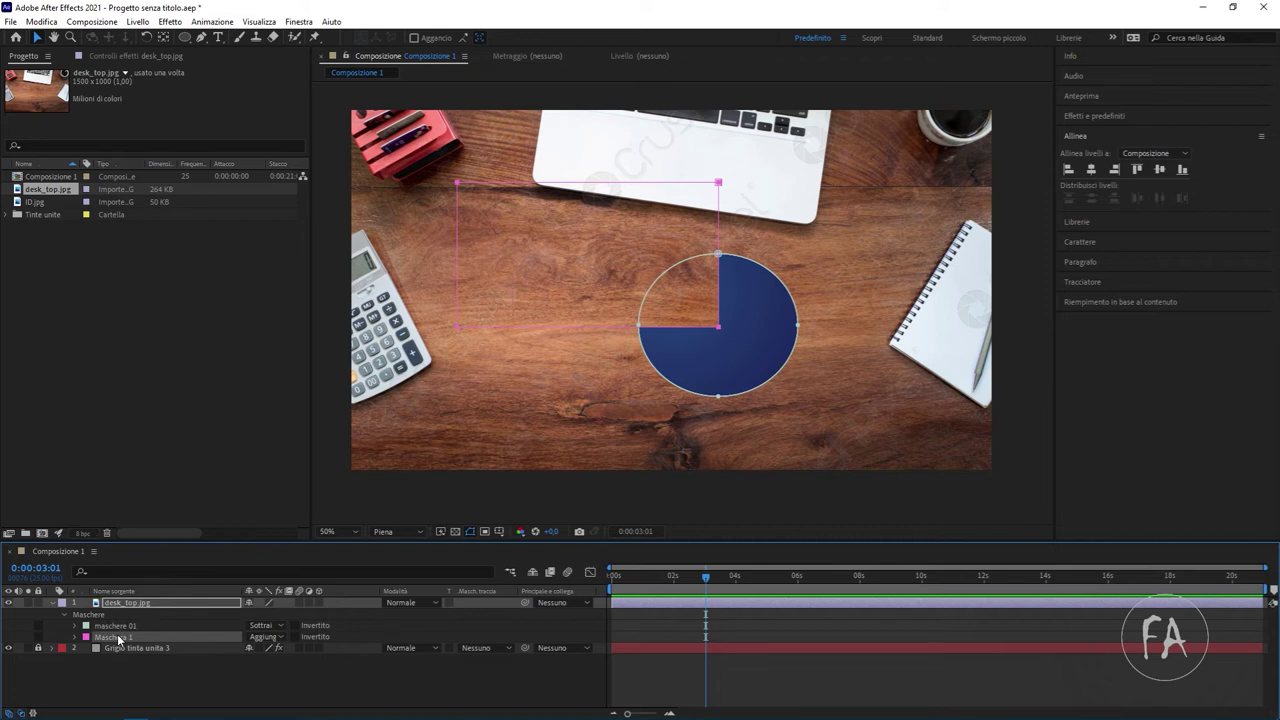
key("Return")
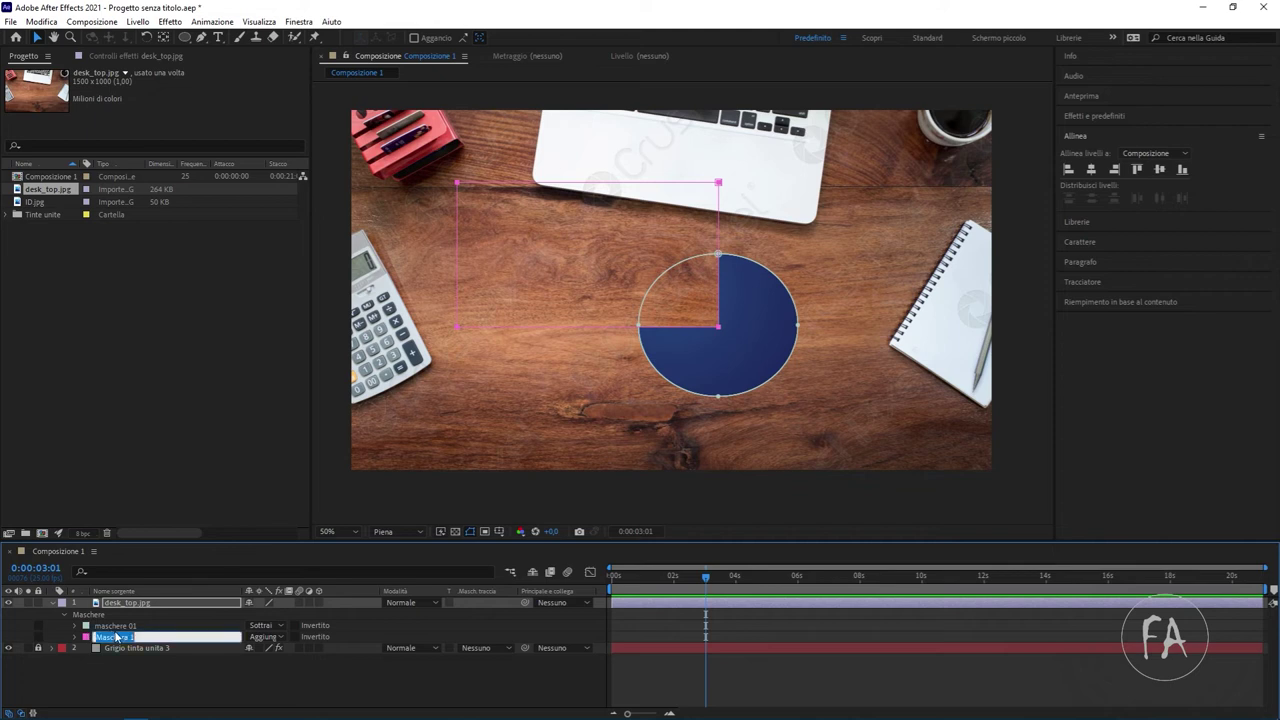
type("masch")
key("Return")
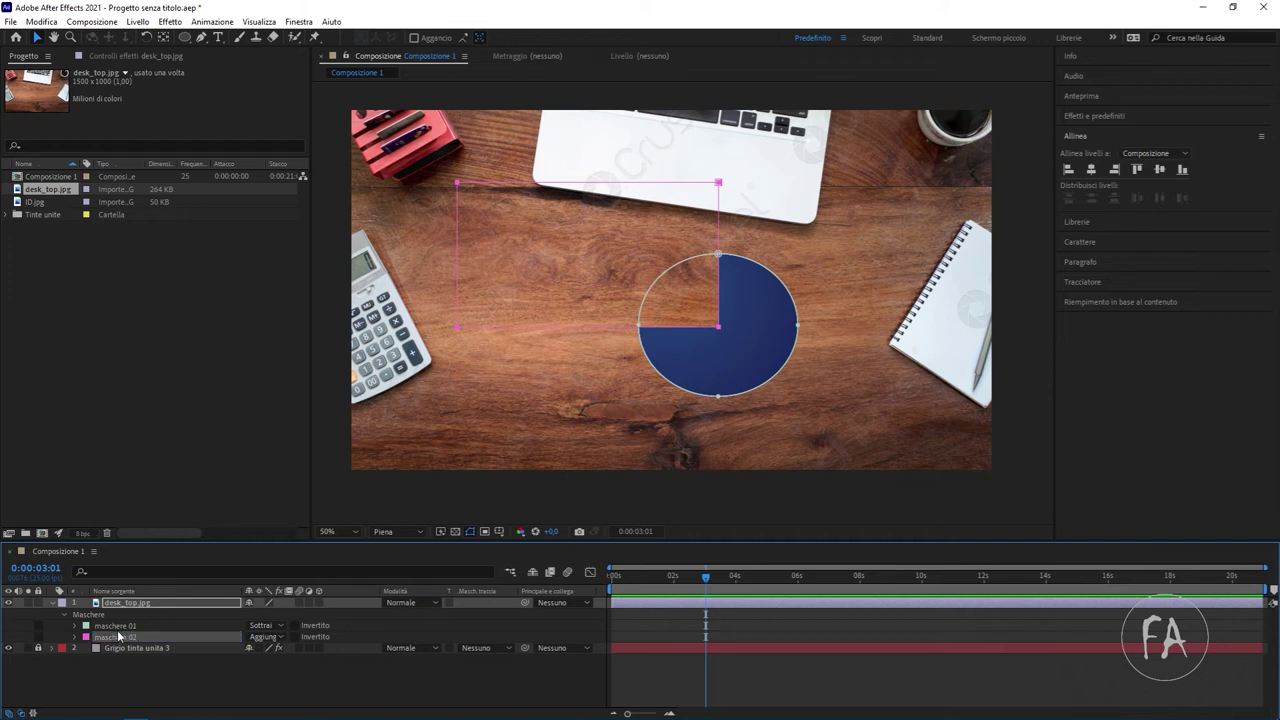
Keep maschera 02's outline magenta and set maschere 01's outline colour to FCFF00 yellow
left_click(86, 637)
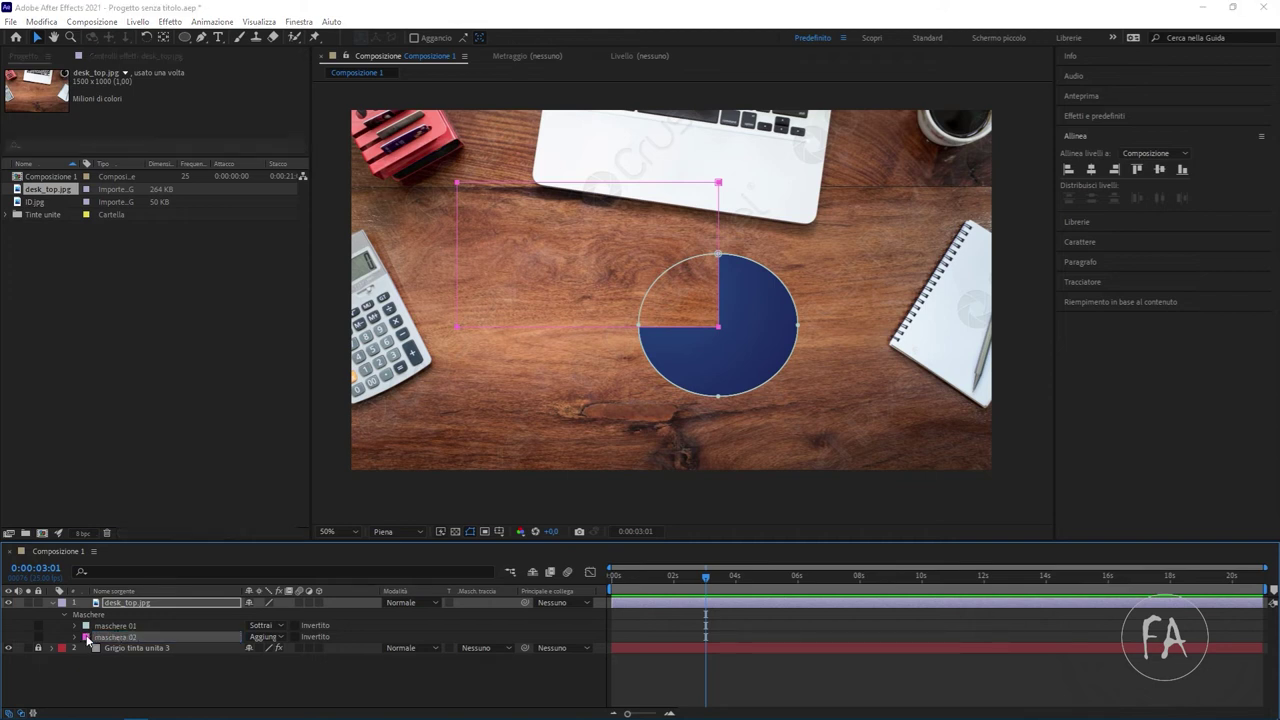
mouse_move(305, 124)
left_mouse_down()
mouse_move(305, 176)
mouse_move(305, 124)
left_mouse_up()
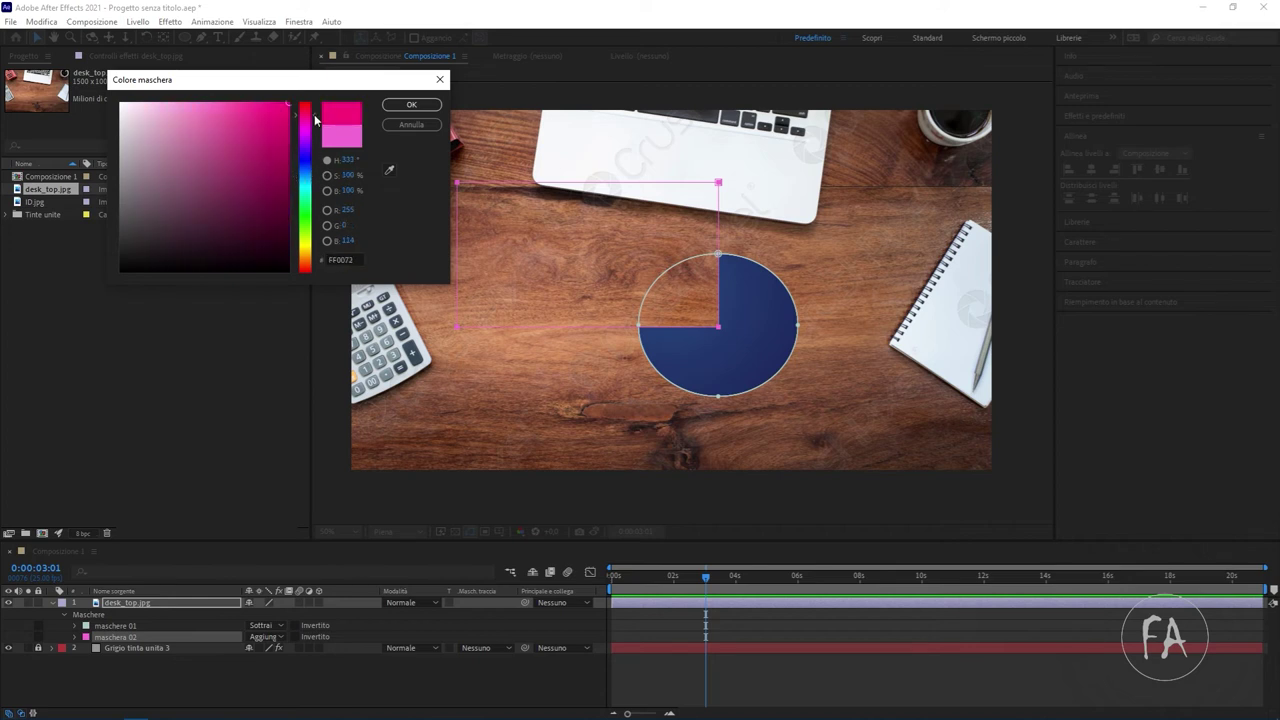
left_click(411, 104)
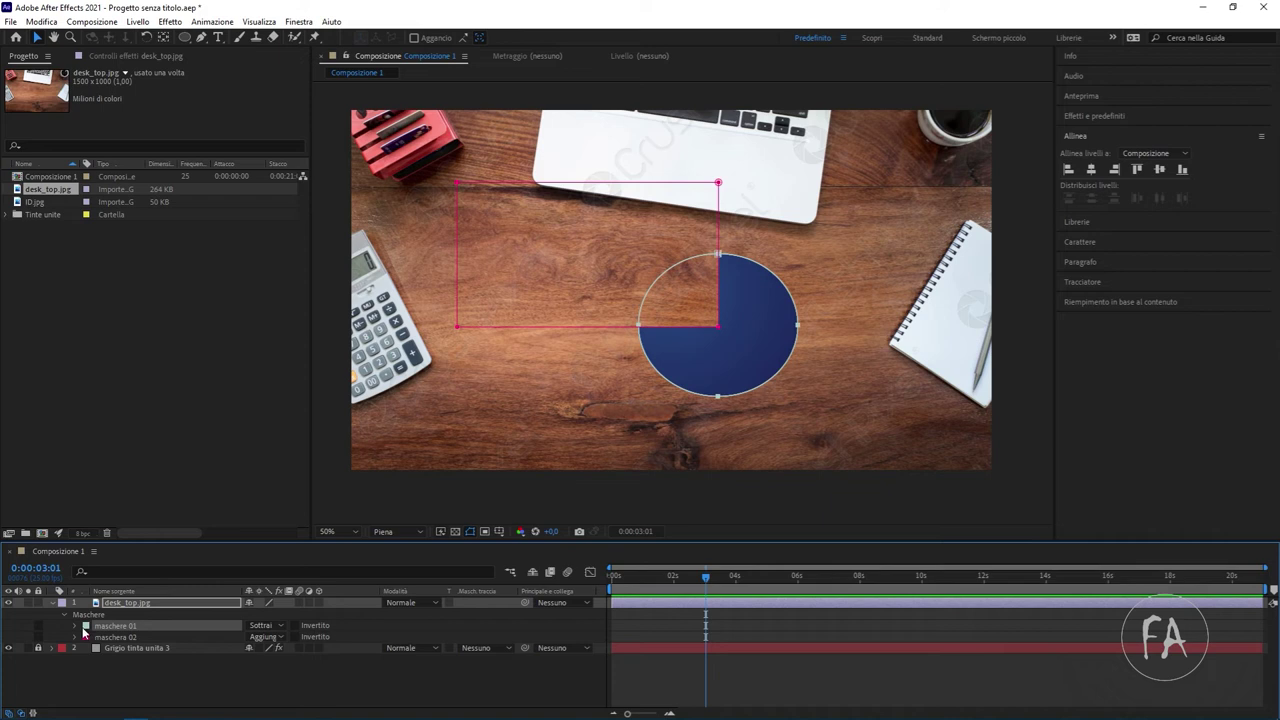
left_click(86, 626)
type("FCFF00")
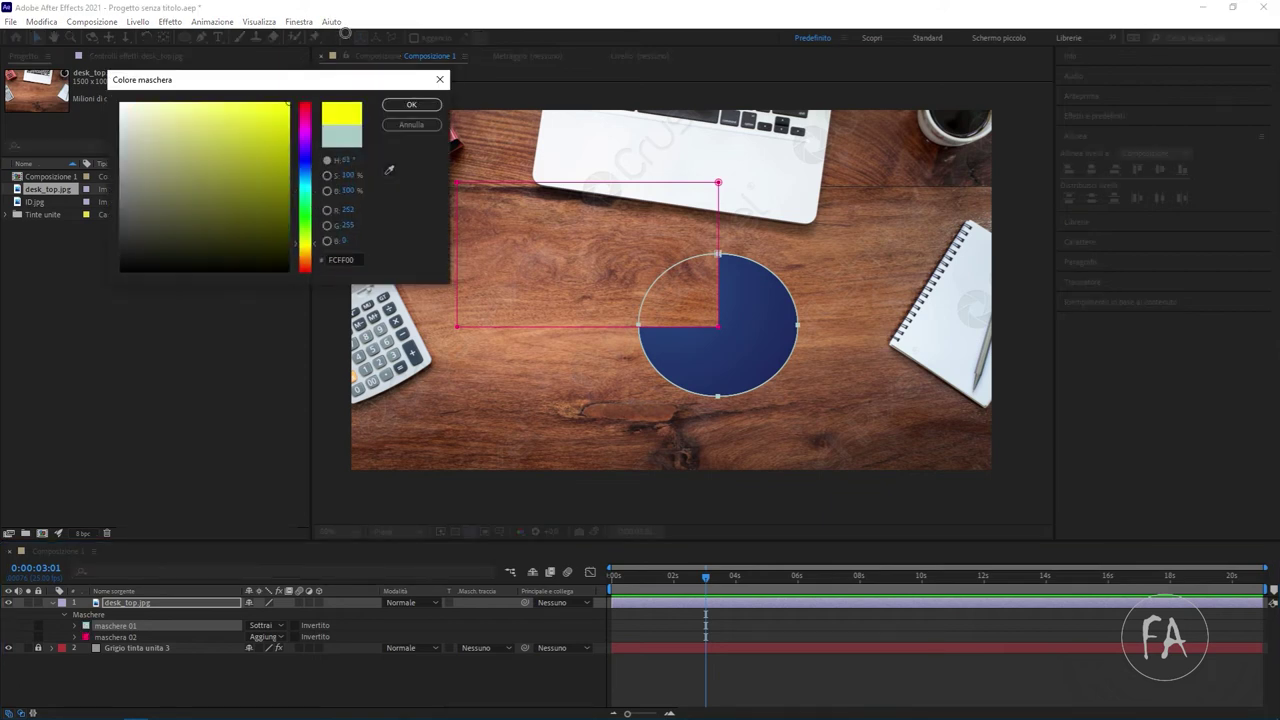
left_click(414, 104)
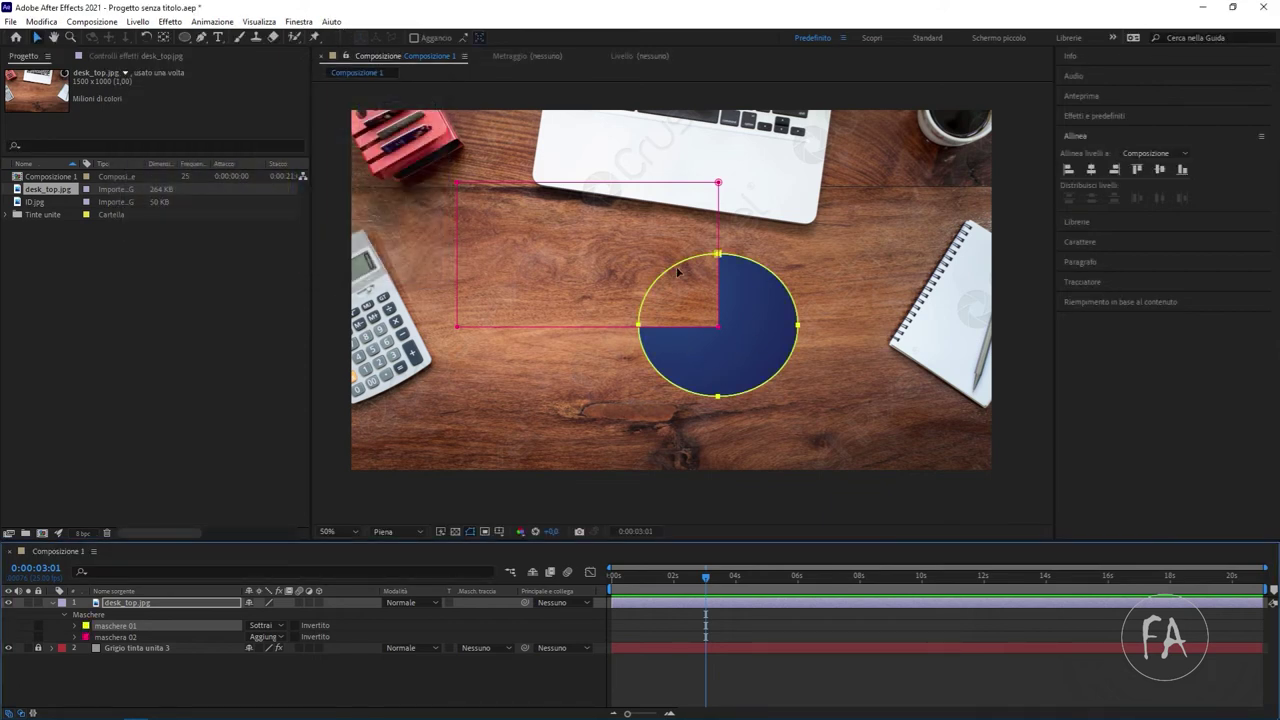
Select both masks and toggle mask outline visibility off and back on in the Composition view
left_click(113, 637)
left_click(110, 626)
left_click(113, 637)
left_click(110, 626)
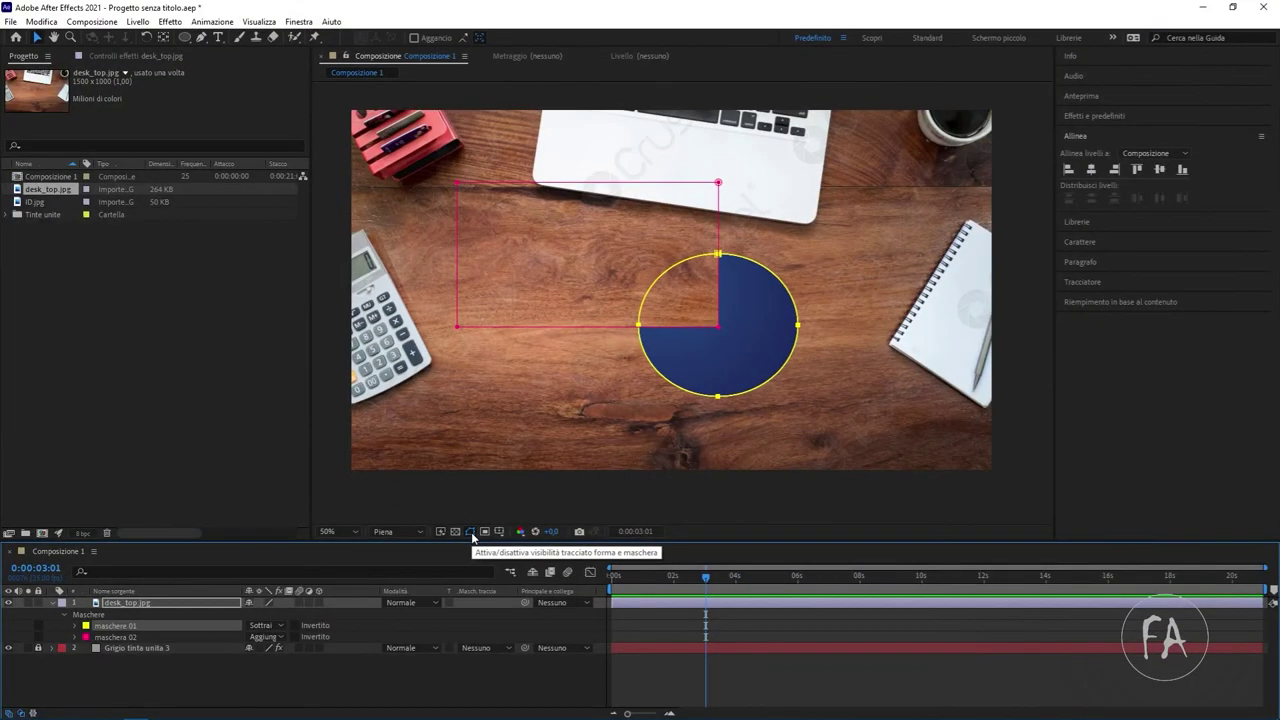
left_click(471, 533)
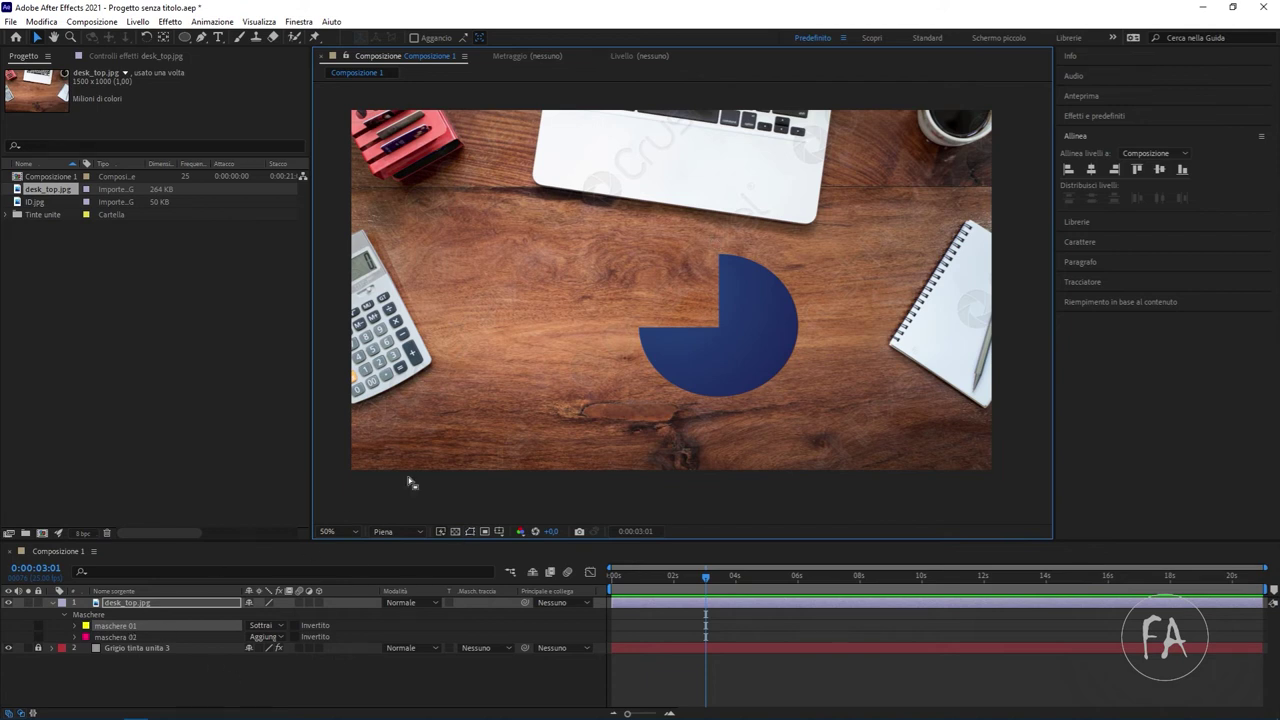
left_click(470, 532)
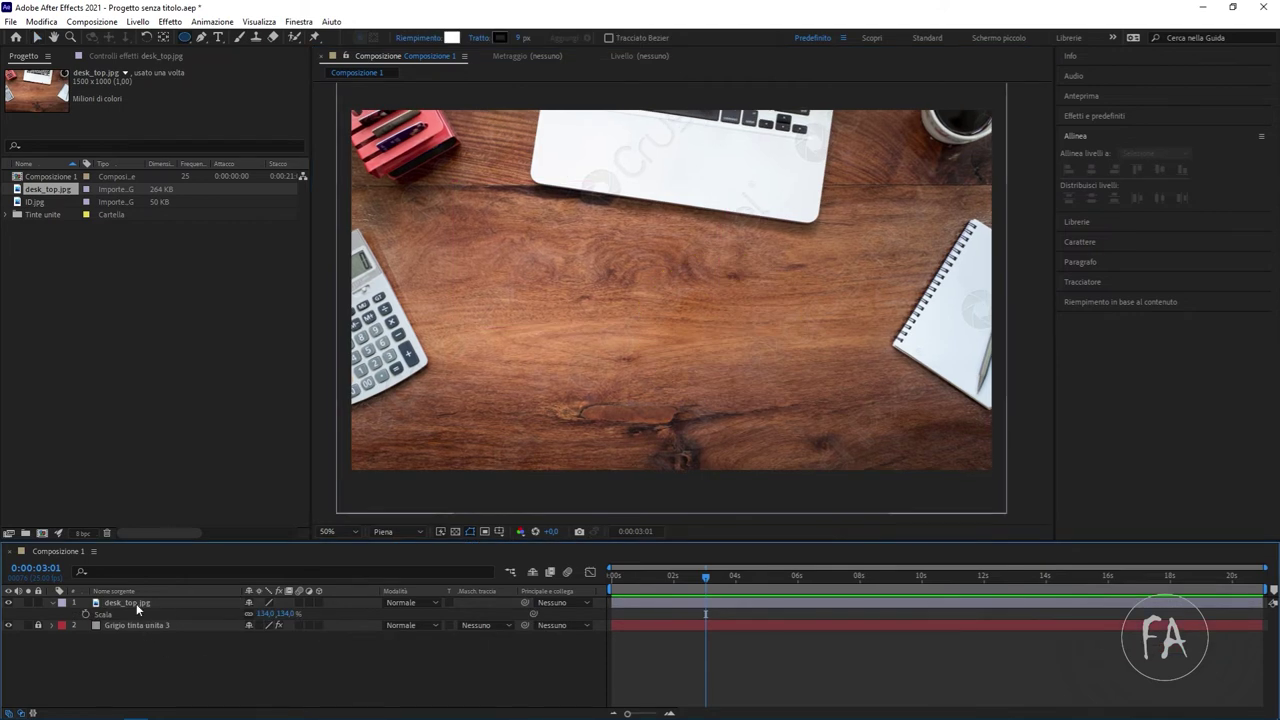
Try rectangular and elliptical masks on desk_top.jpg, then undo and delete them
left_click(137, 604)
left_click(184, 37)
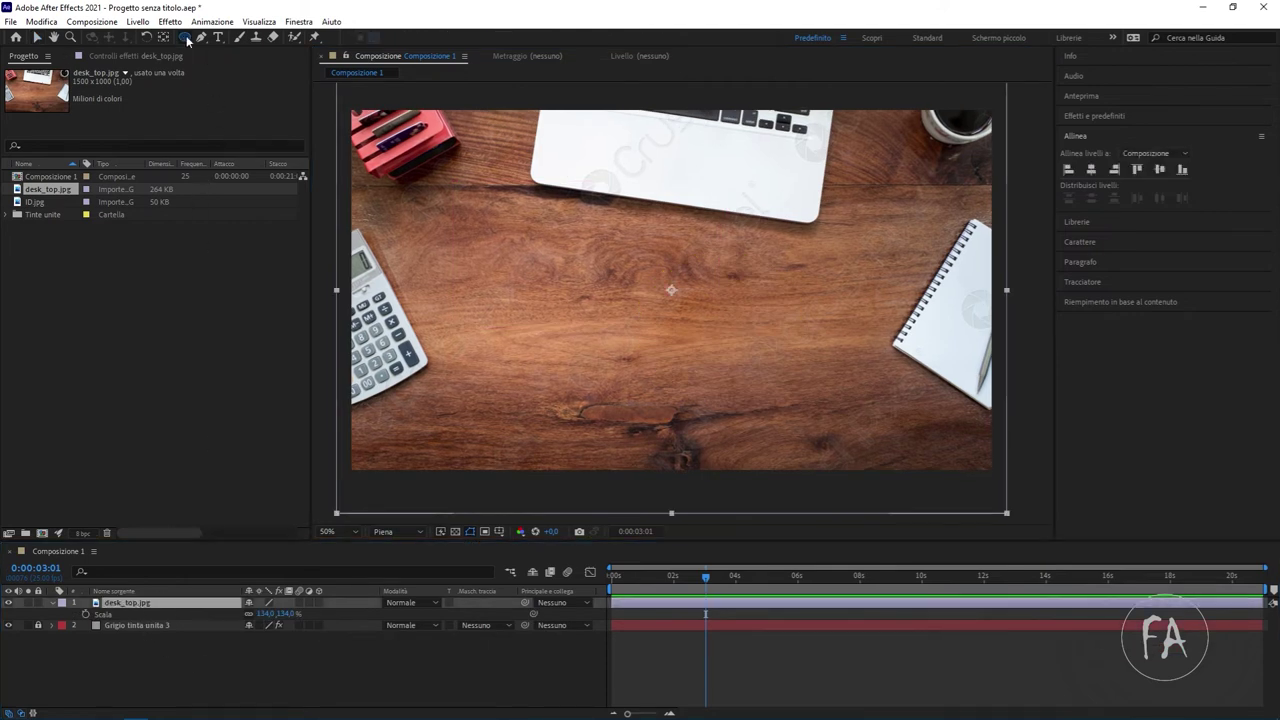
left_click(244, 38)
left_click_drag(503, 214, 857, 391)
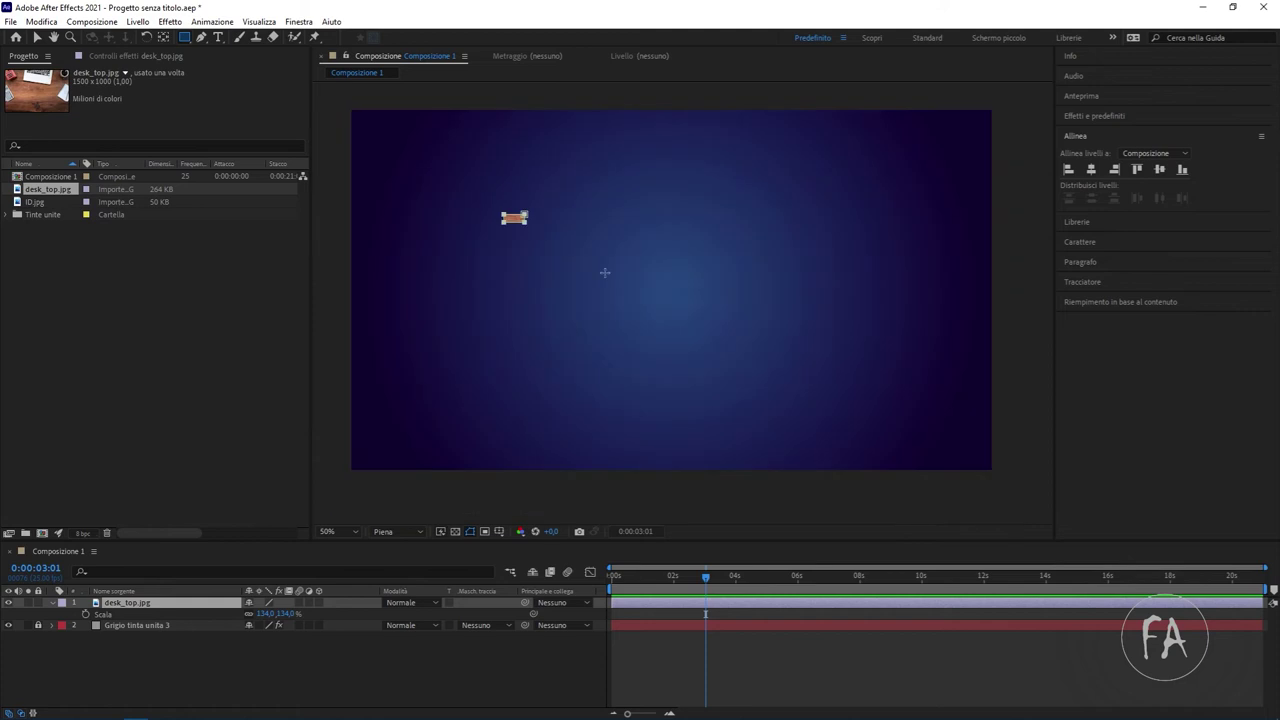
key("ctrl+z")
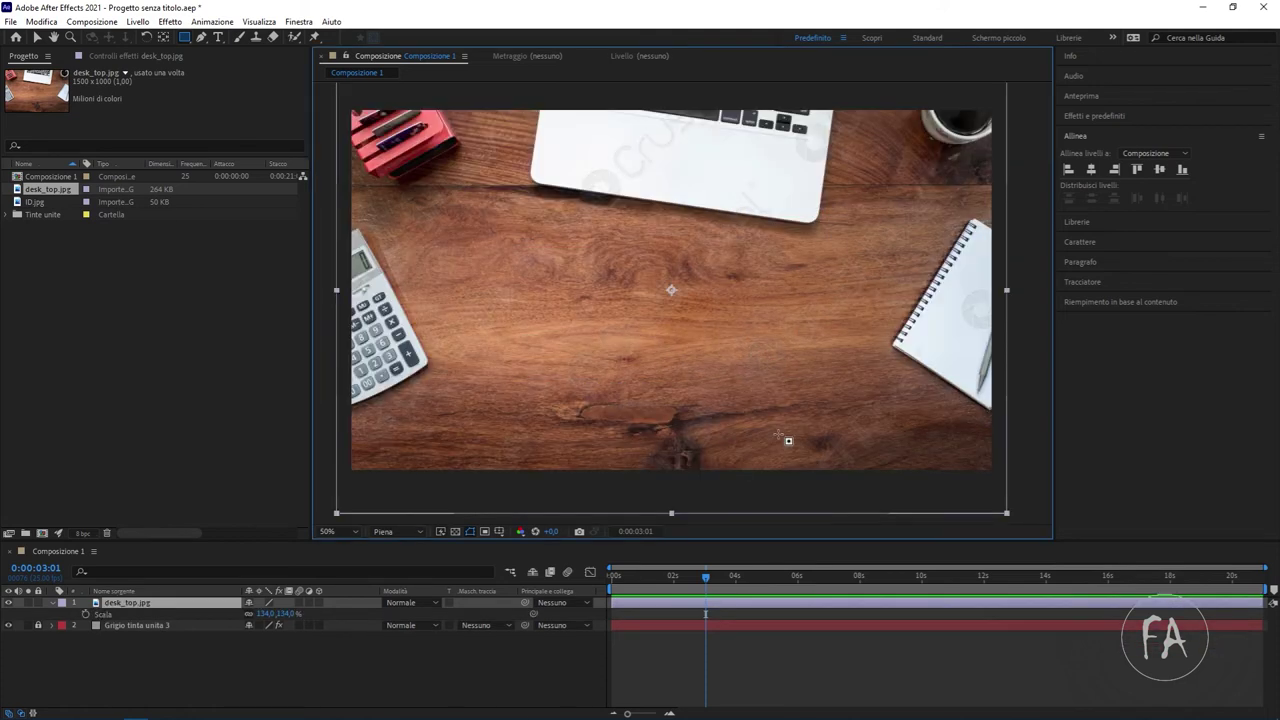
left_click(184, 38)
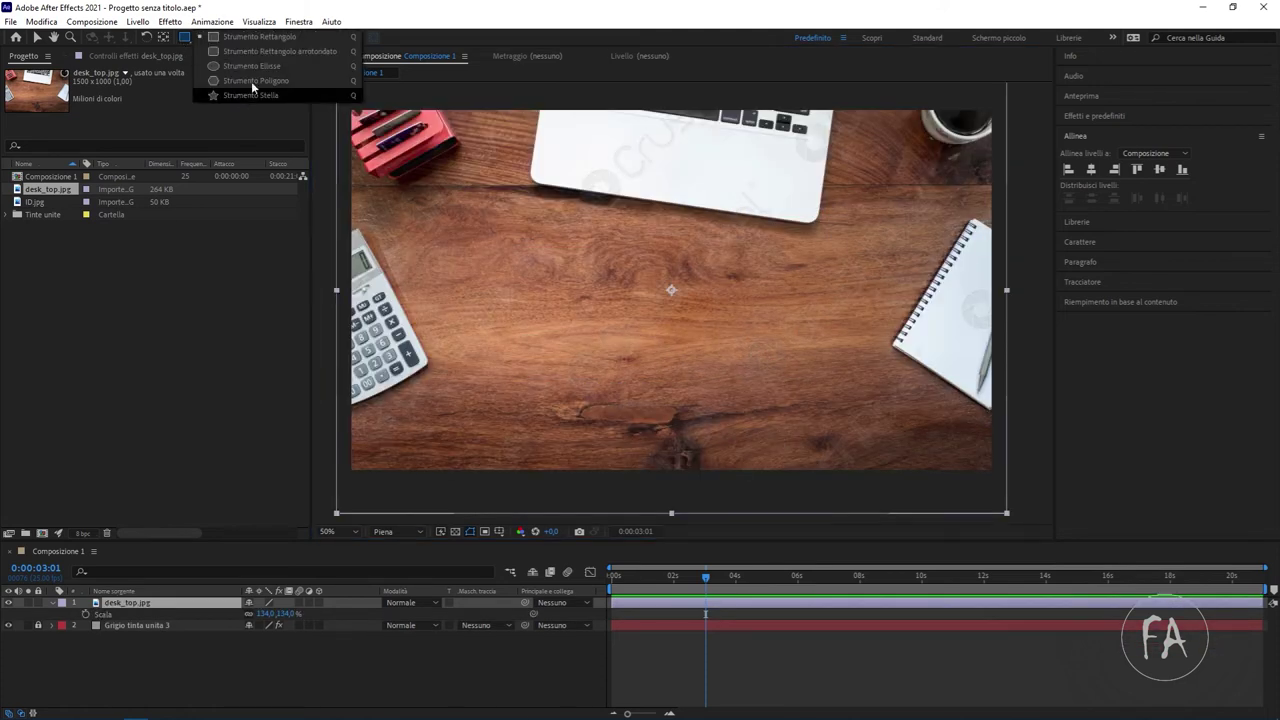
left_click(281, 66)
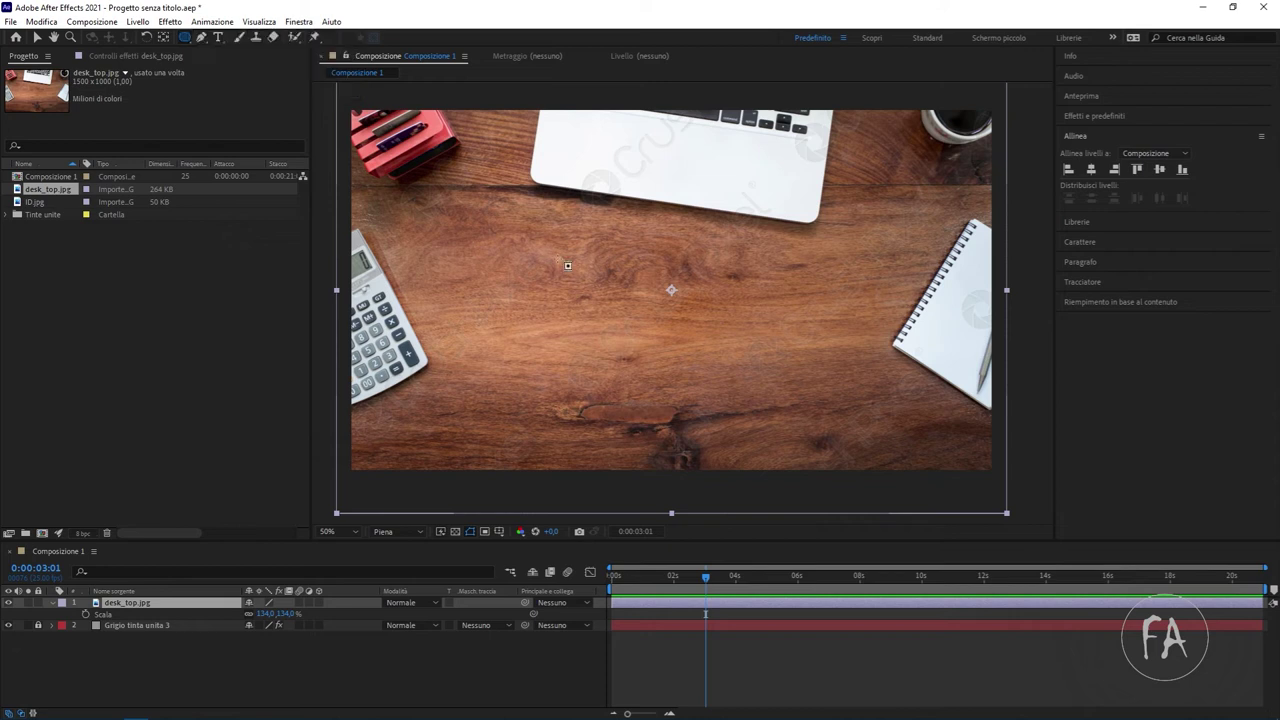
mouse_move(469, 156)
left_mouse_down()
mouse_move(880, 394)
mouse_move(910, 428)
left_mouse_up()
key("Delete")
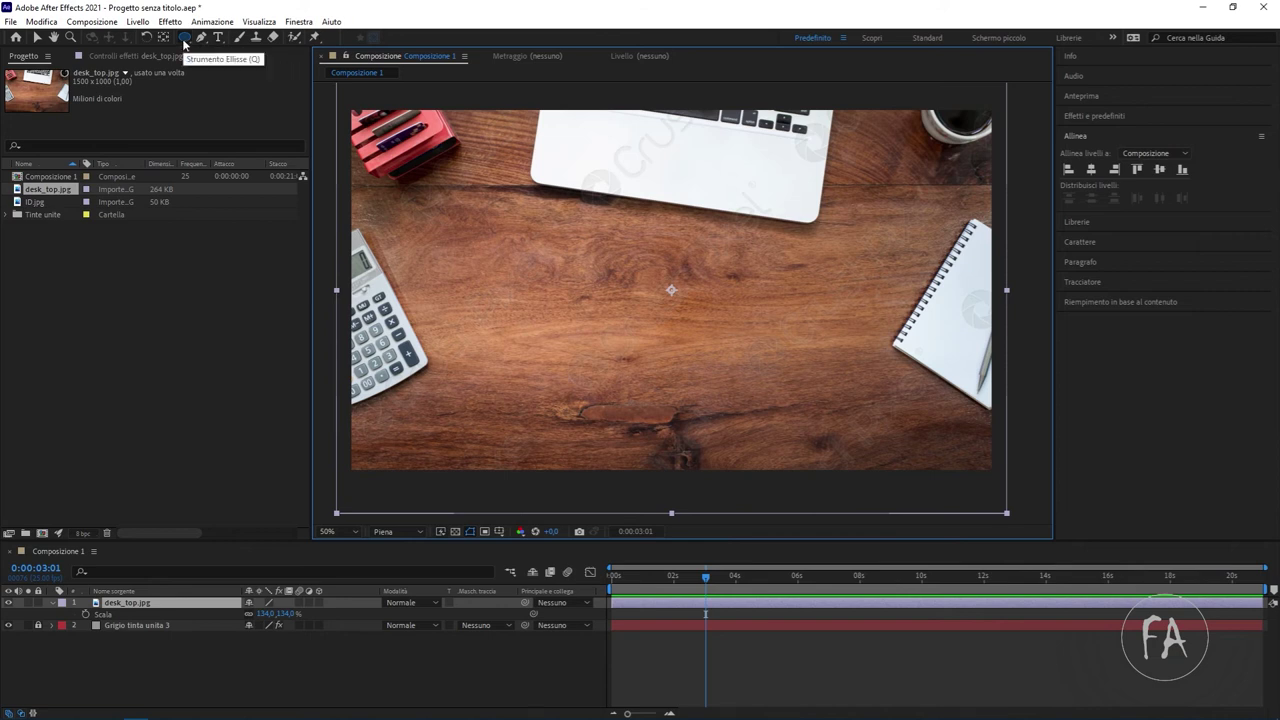
Add a layer-fitting ellipse mask and flatten it by moving its top and bottom edges inward
double_click(185, 38)
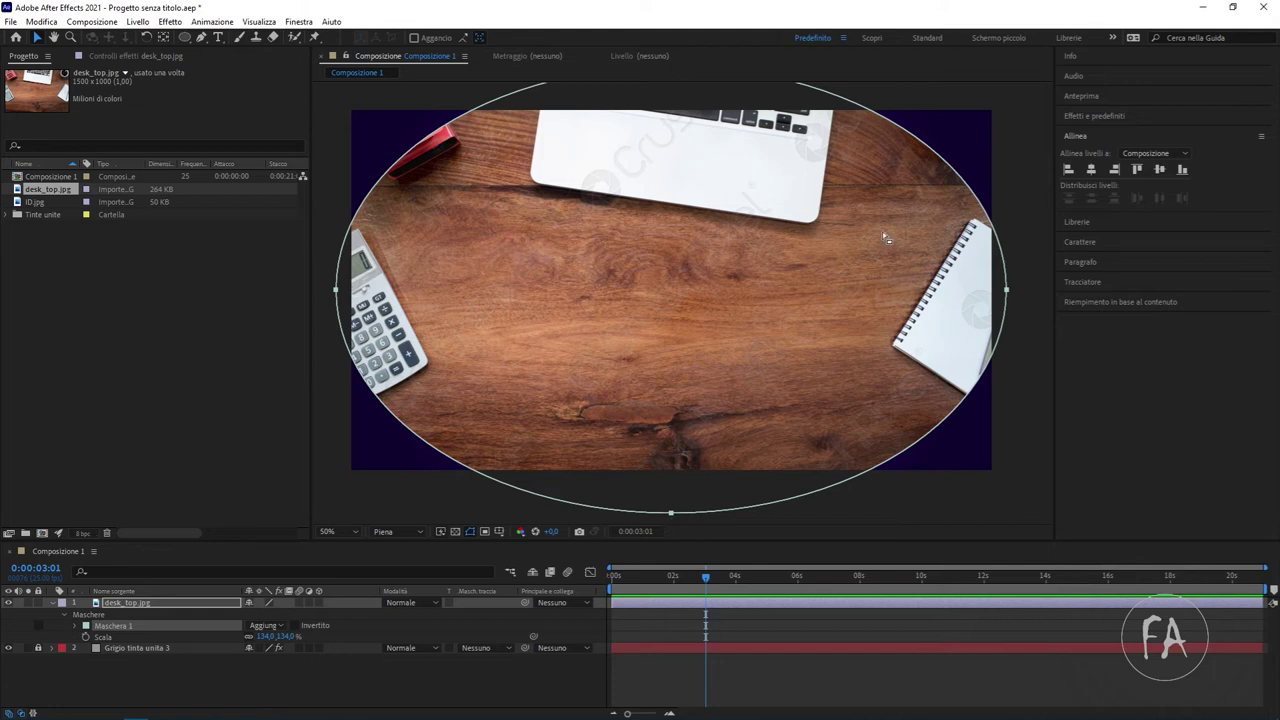
key("comma")
key("period")
key("comma")
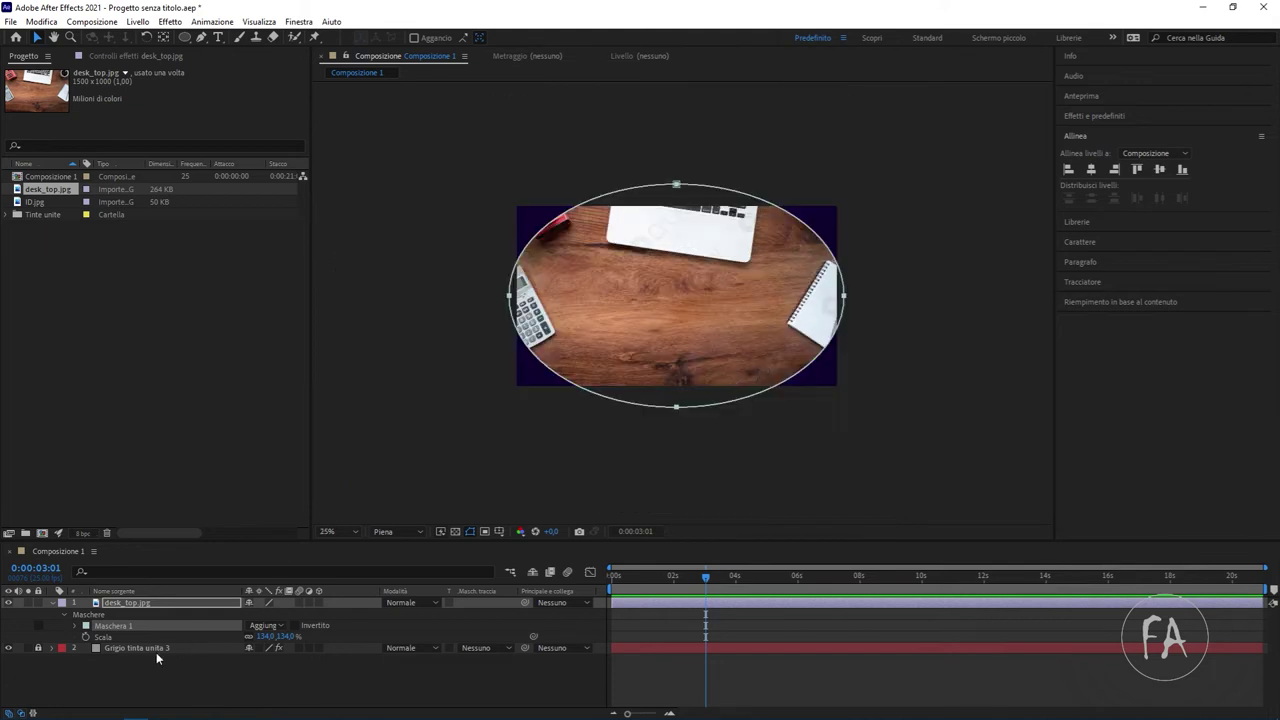
key("period")
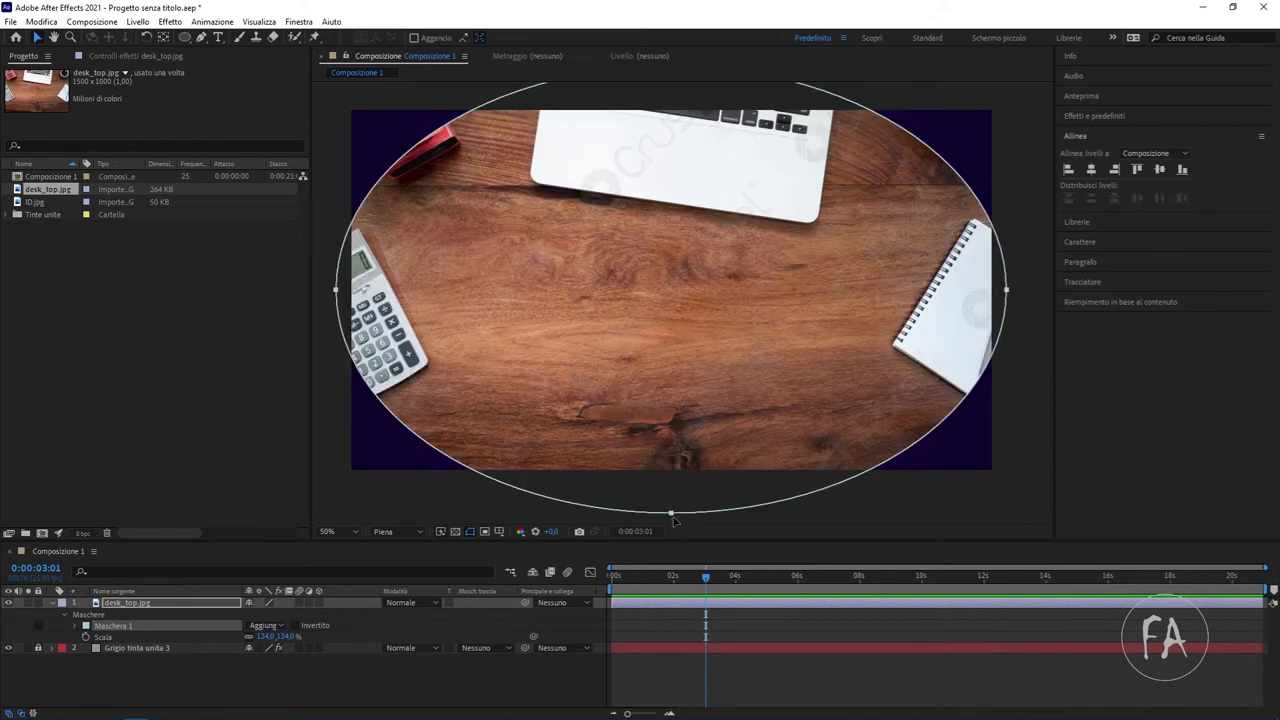
left_click_drag(673, 516, 674, 470)
key("ctrl+z")
double_click(548, 500)
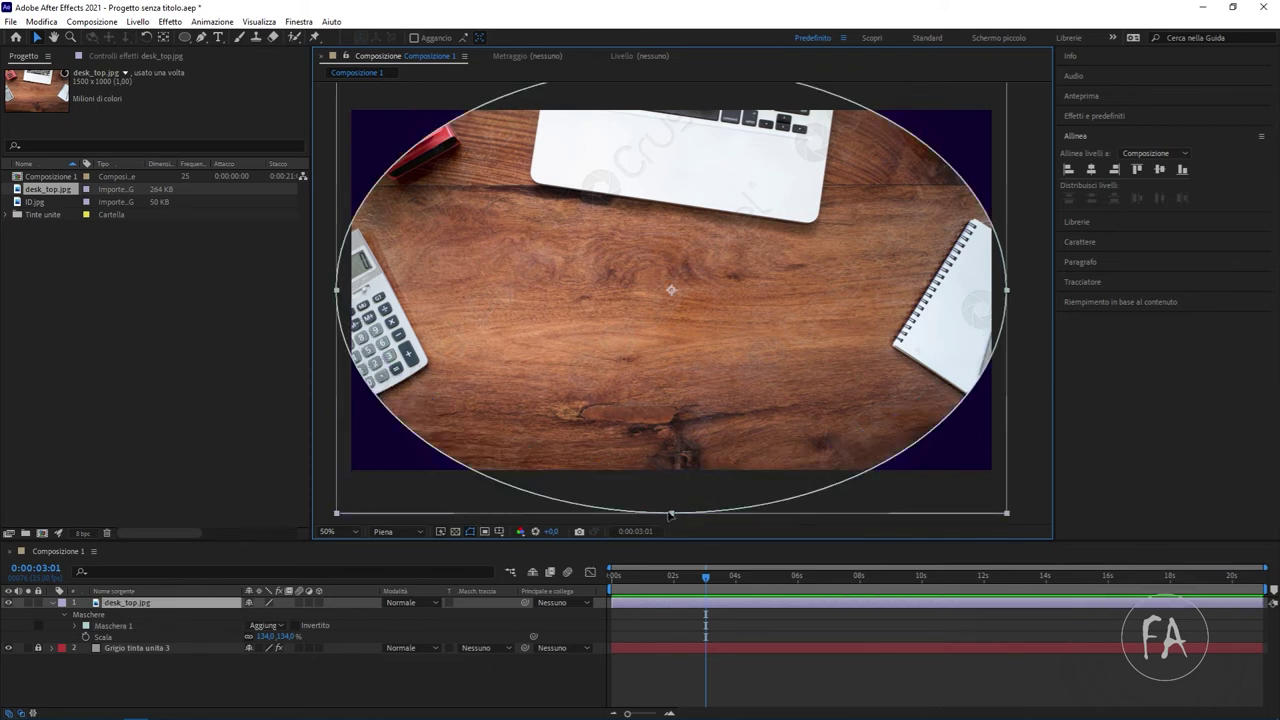
left_click_drag(669, 514, 673, 484)
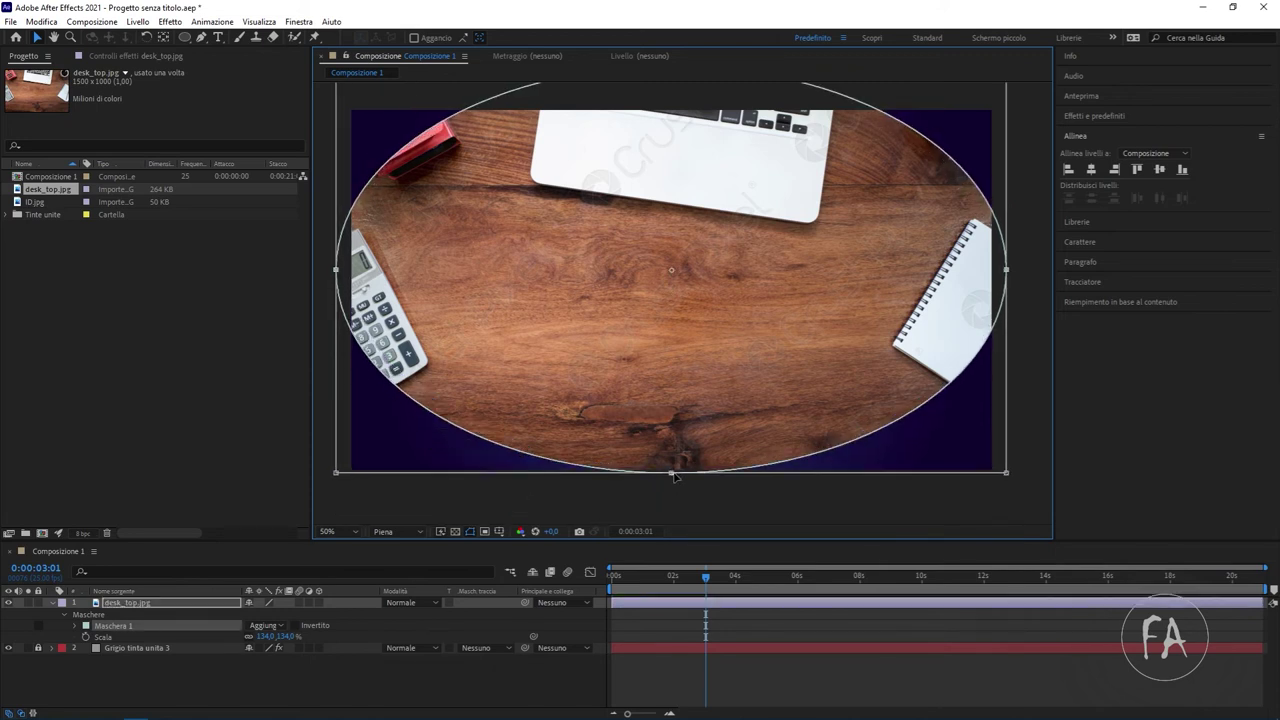
mouse_move(667, 196)
left_mouse_down()
mouse_move(649, 254)
mouse_move(656, 216)
left_mouse_up()
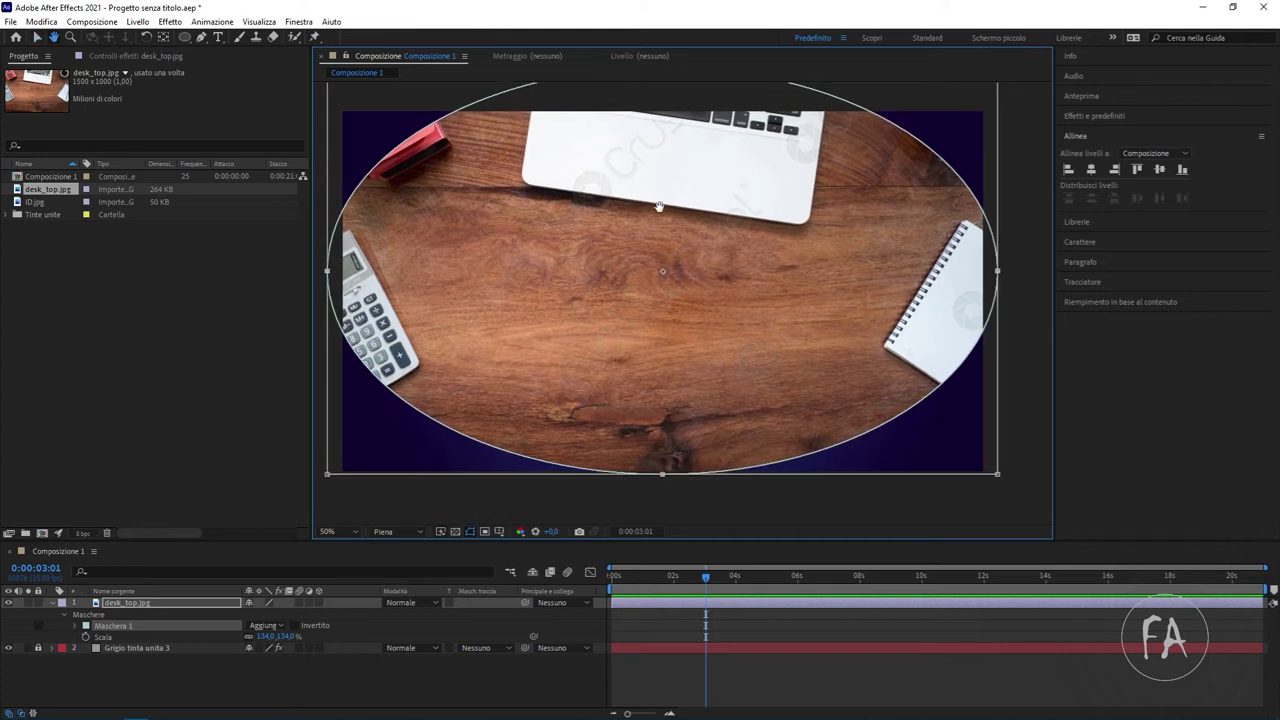
left_click_drag(660, 87, 660, 133)
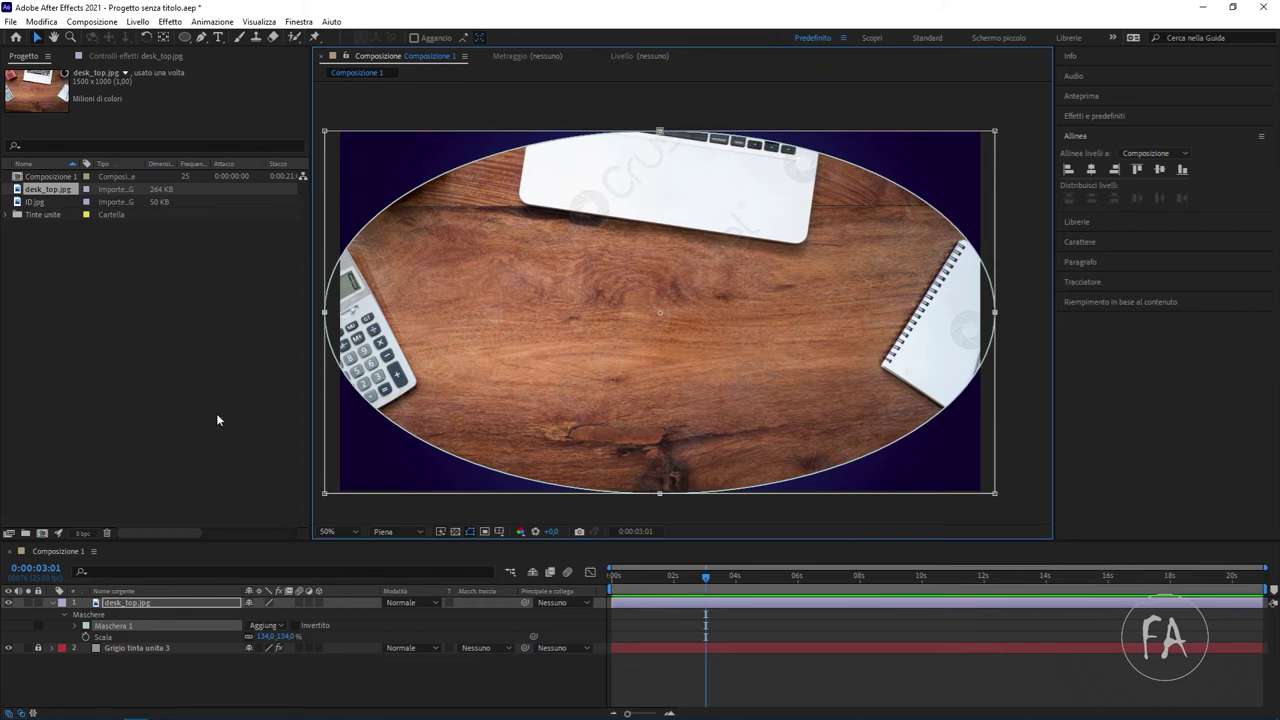
left_click(125, 624)
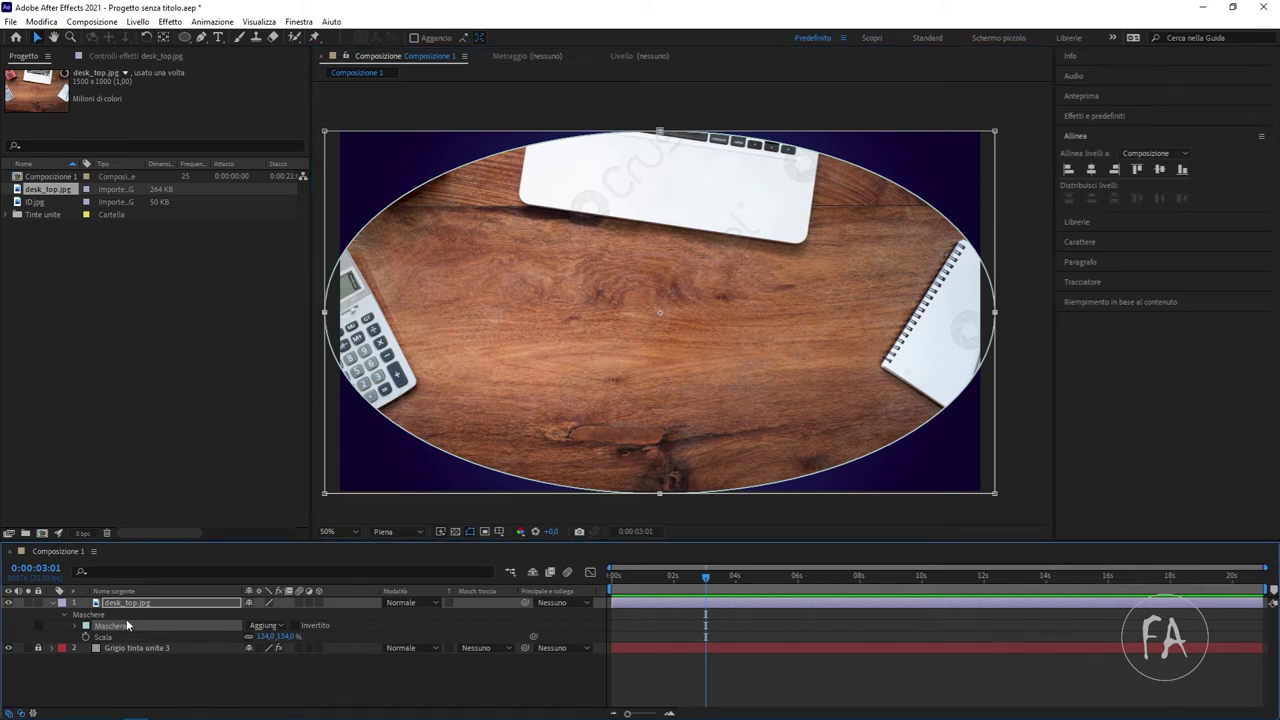
Give Maschera 1 a 178 px feather, 74% opacity and 126 px expansion
key("m")
key("m")
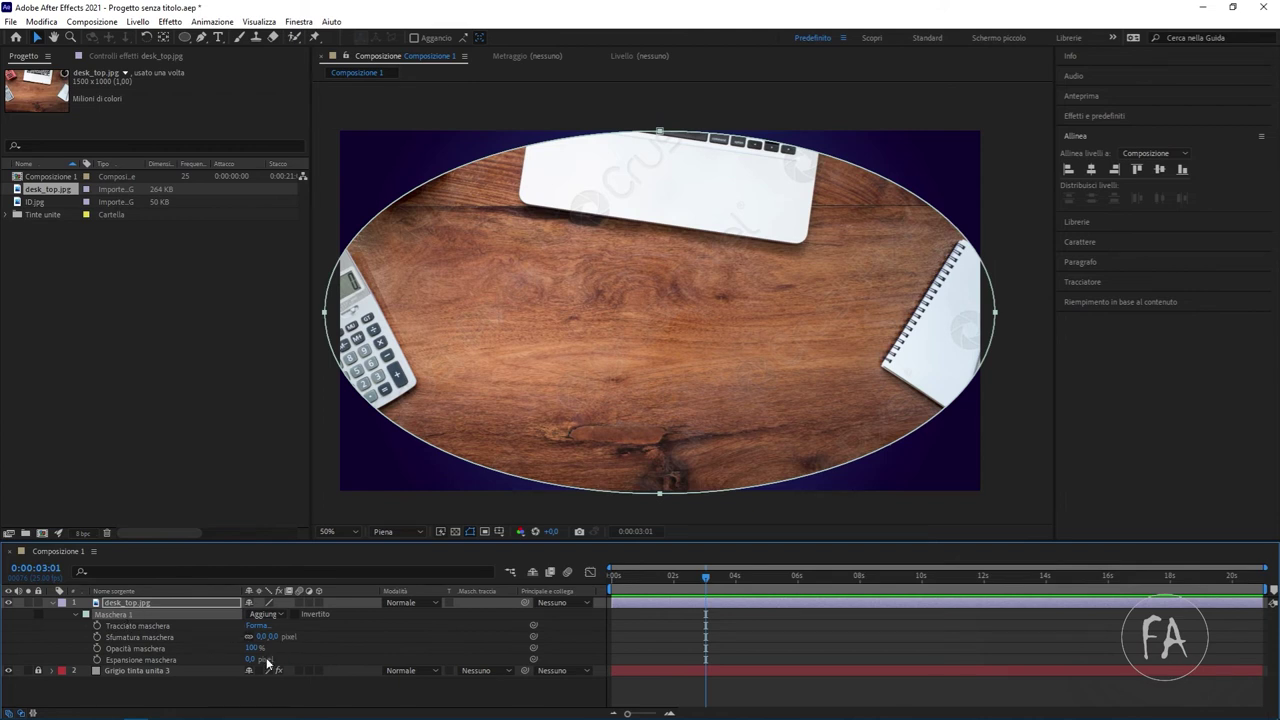
left_click_drag(262, 636, 297, 656)
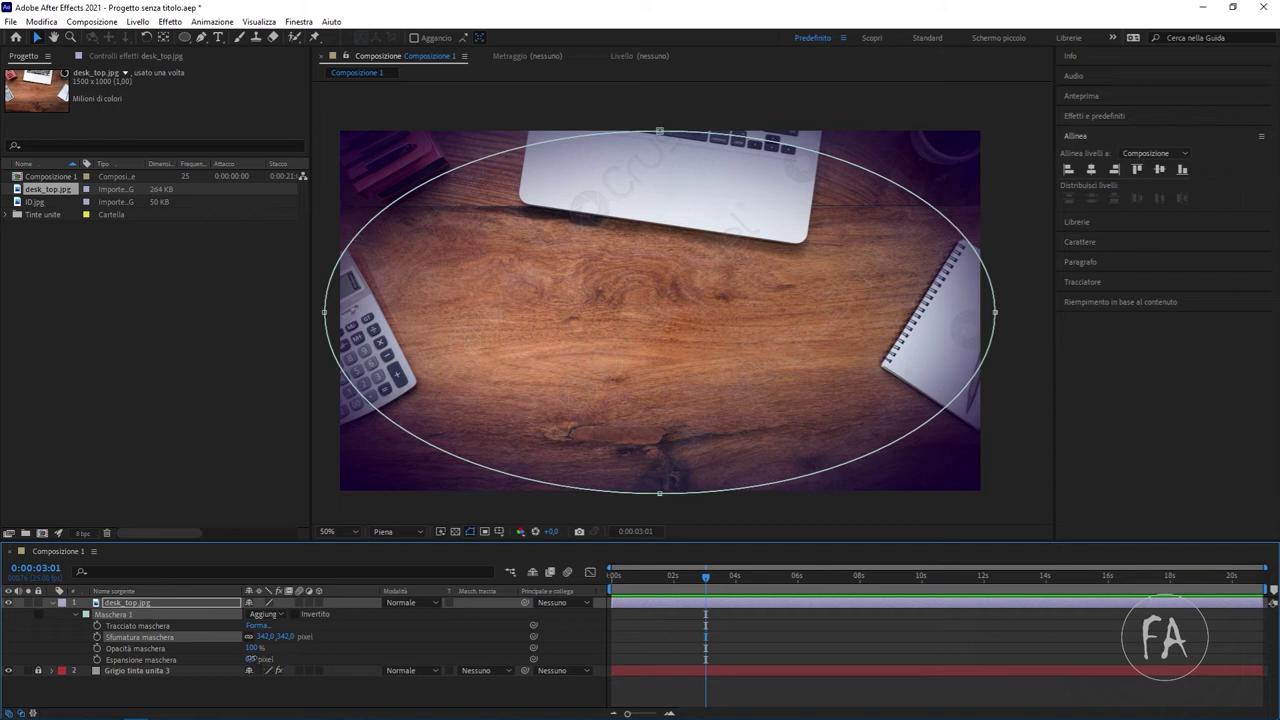
left_click_drag(250, 659, 391, 659)
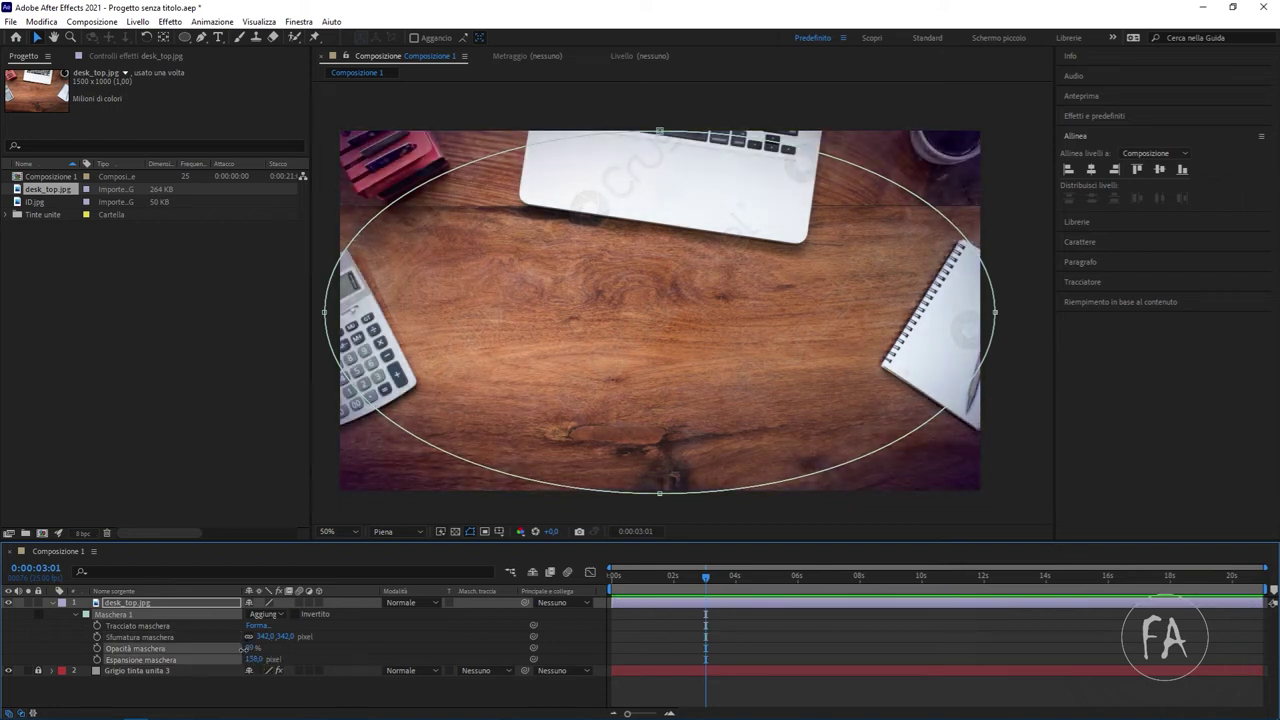
left_click_drag(250, 648, 238, 649)
left_click_drag(238, 649, 268, 654)
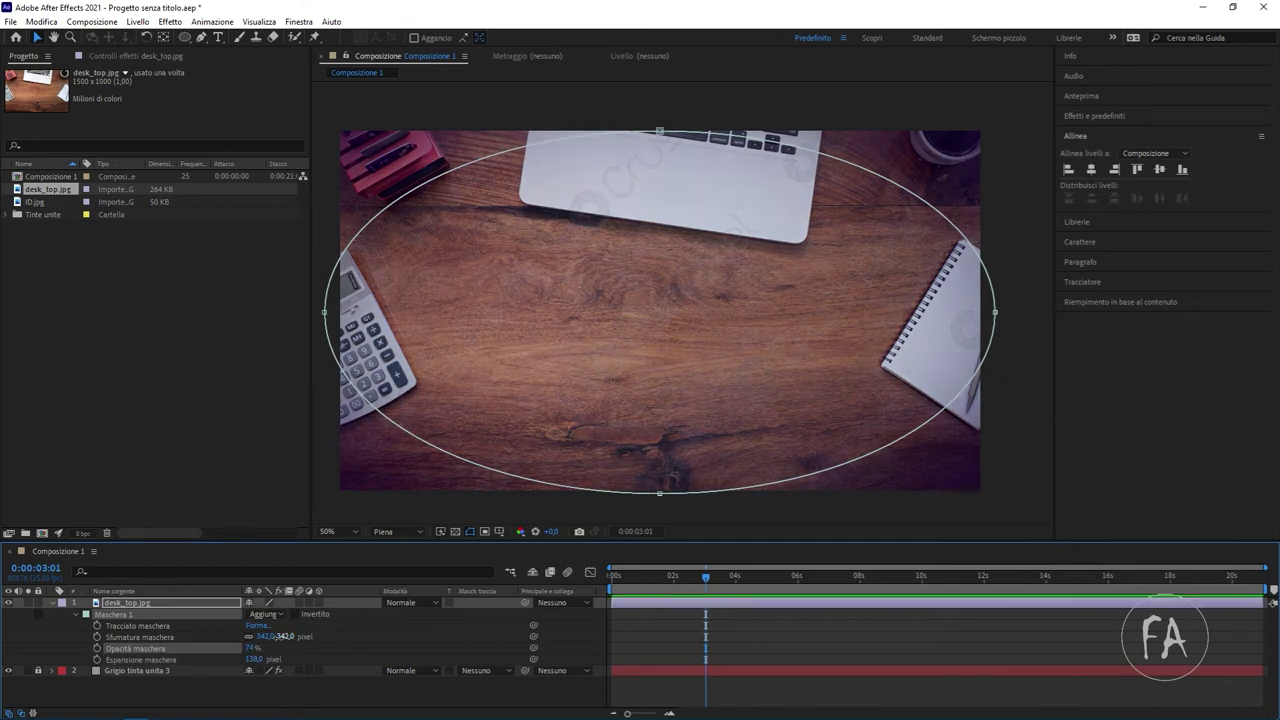
left_click_drag(284, 637, 184, 639)
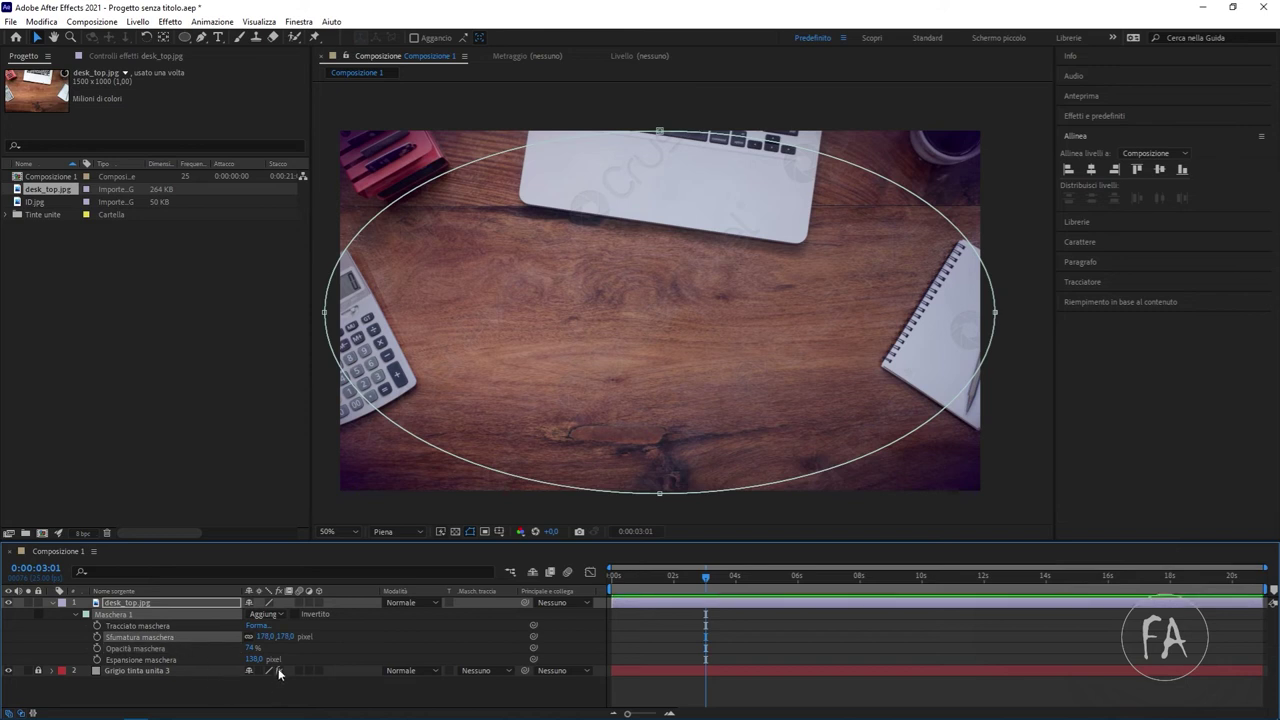
mouse_move(254, 659)
left_mouse_down()
mouse_move(273, 660)
mouse_move(248, 663)
left_mouse_up()
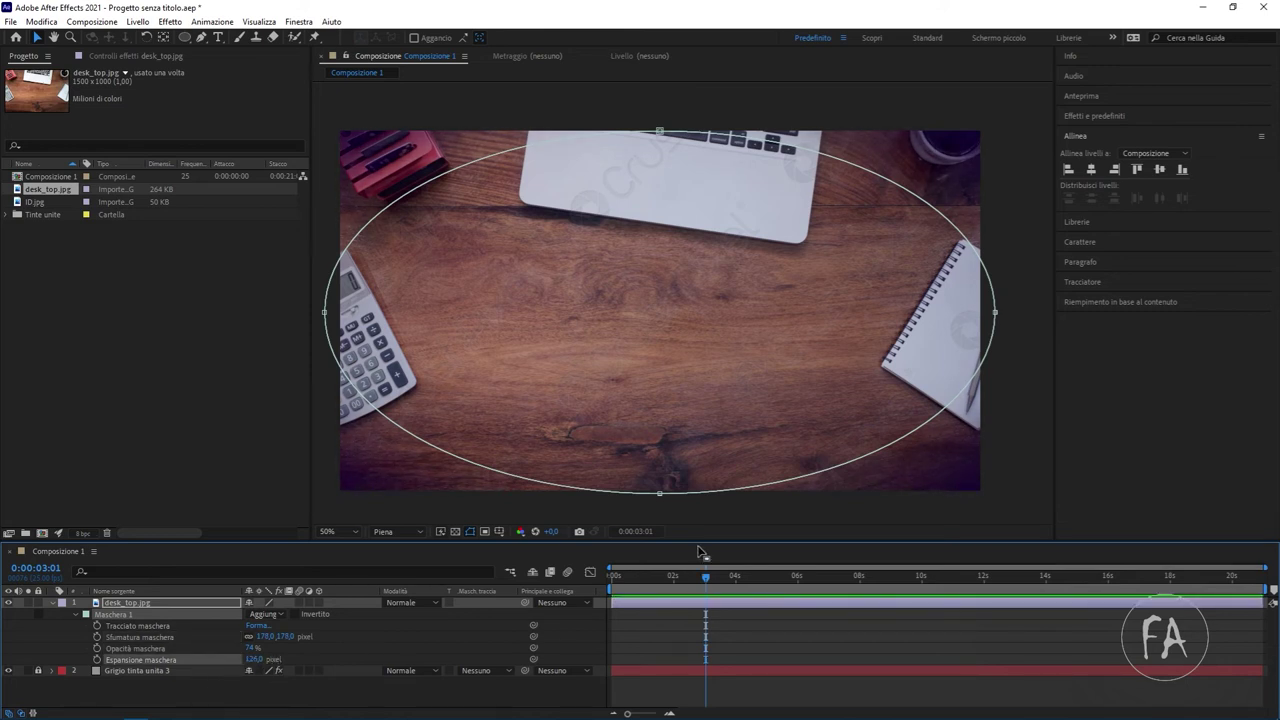
left_click(9, 603)
left_click(9, 603)
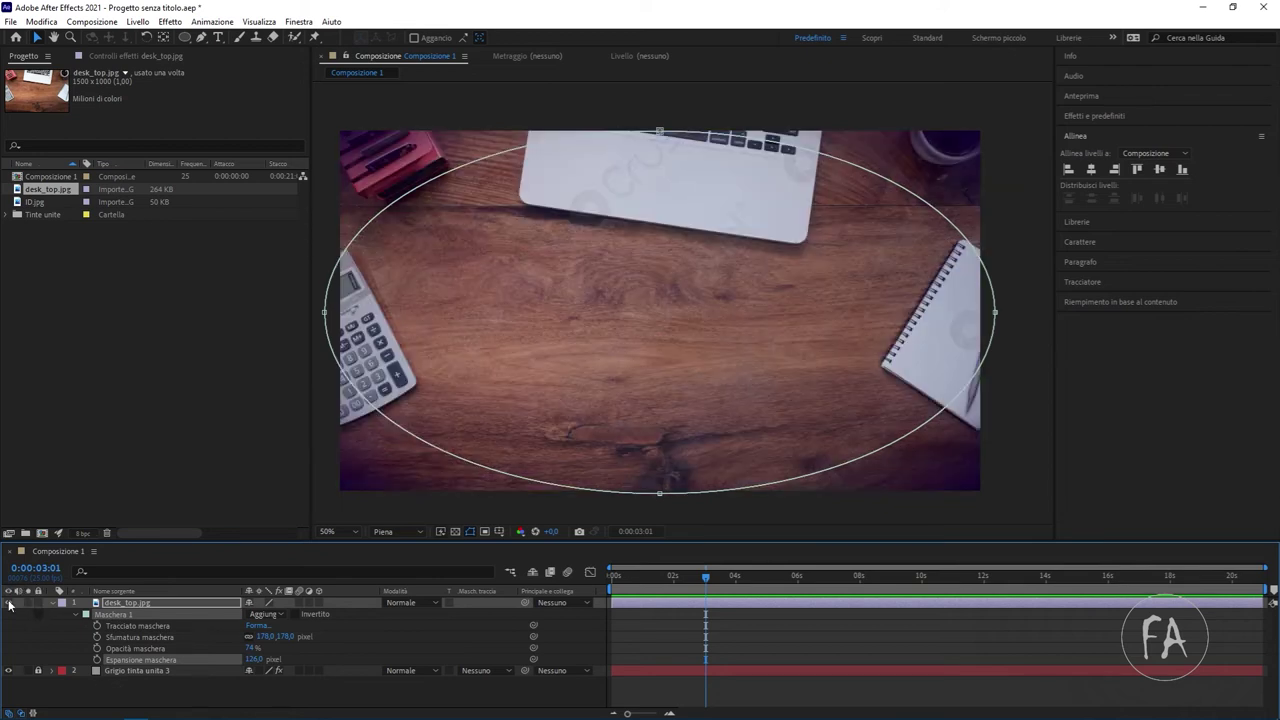
left_click(115, 674)
Create a black solid and move it below desk_top.jpg in the timeline
right_click(170, 695)
mouse_move(240, 542)
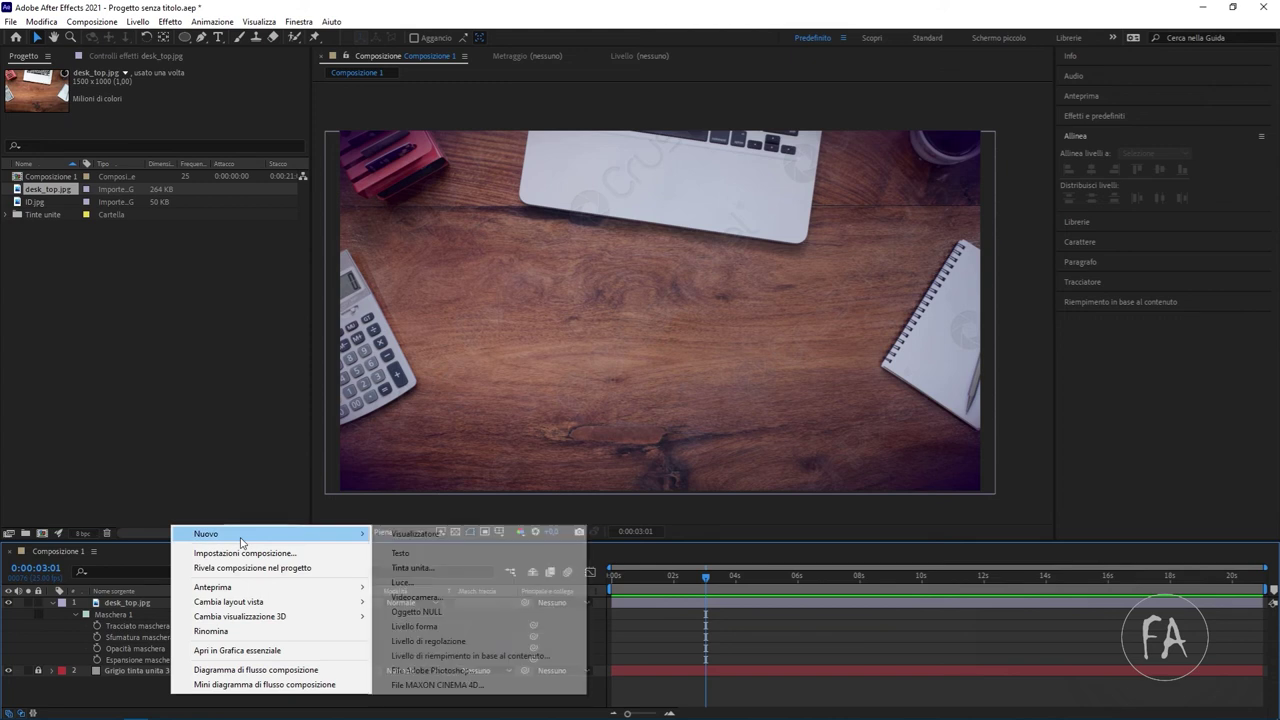
left_click(412, 567)
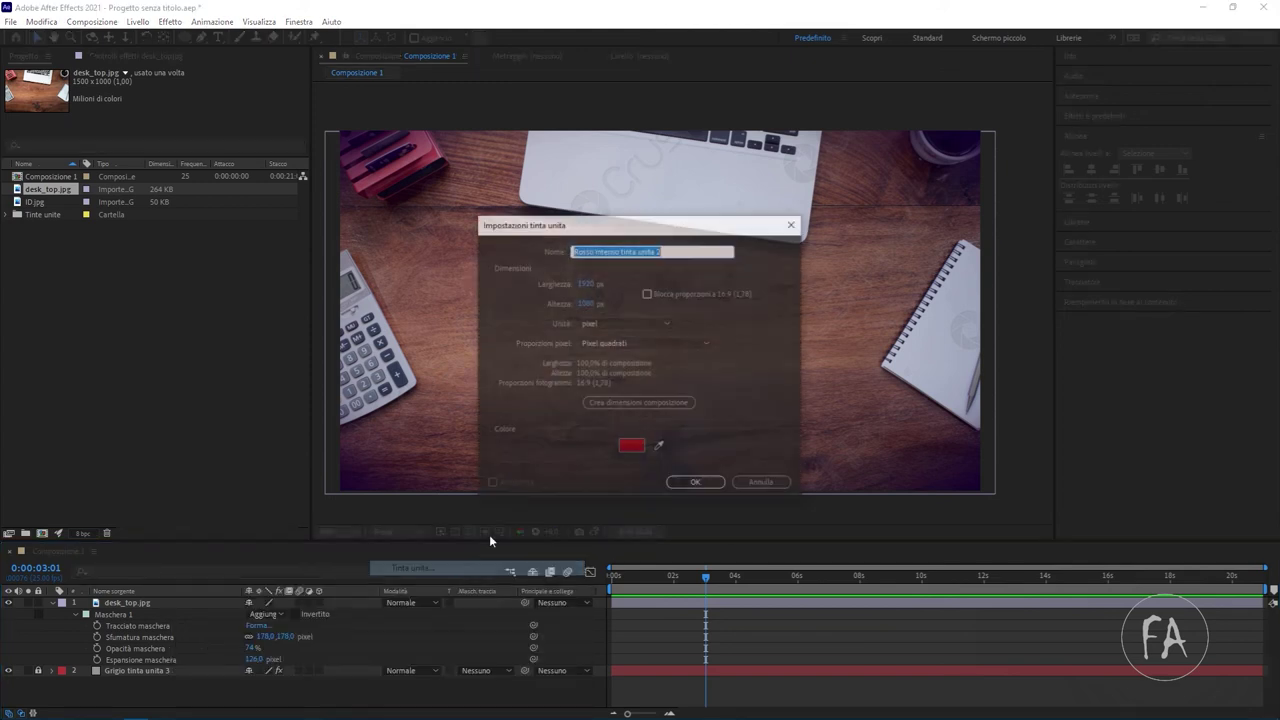
left_click(631, 446)
left_click_drag(245, 225, 32, 290)
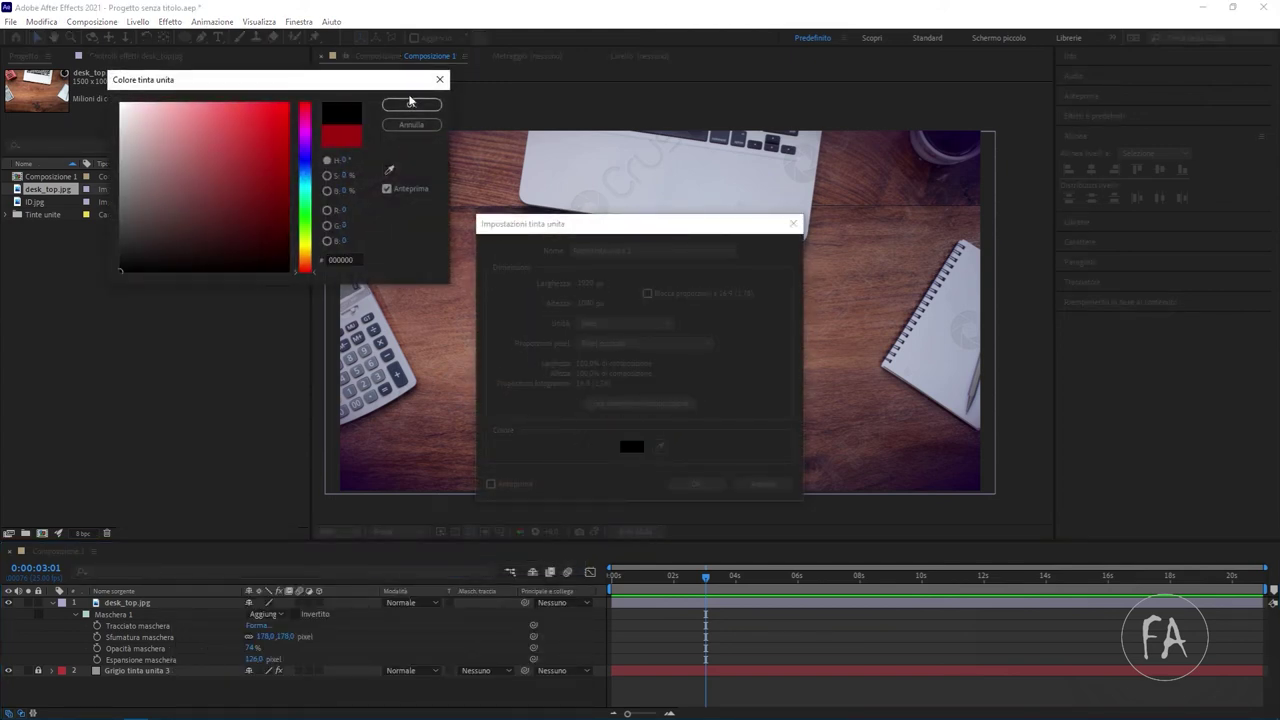
left_click(410, 104)
left_click(712, 486)
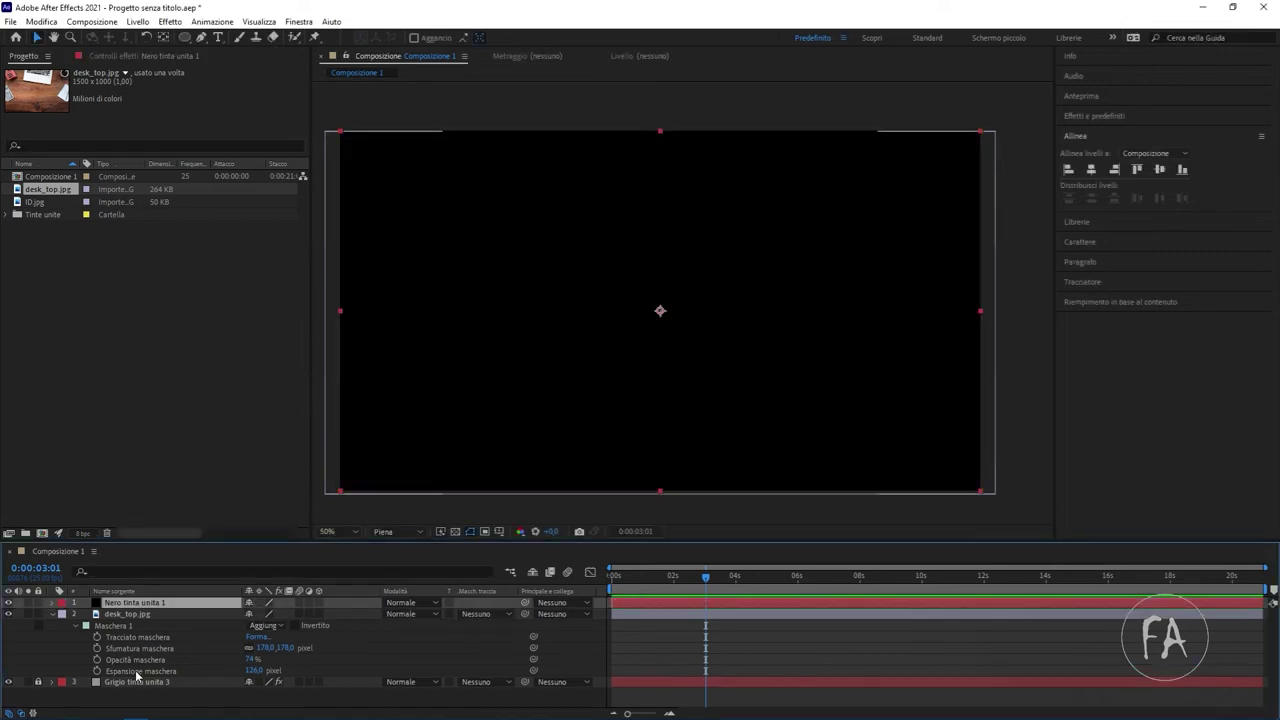
left_click_drag(133, 605, 145, 668)
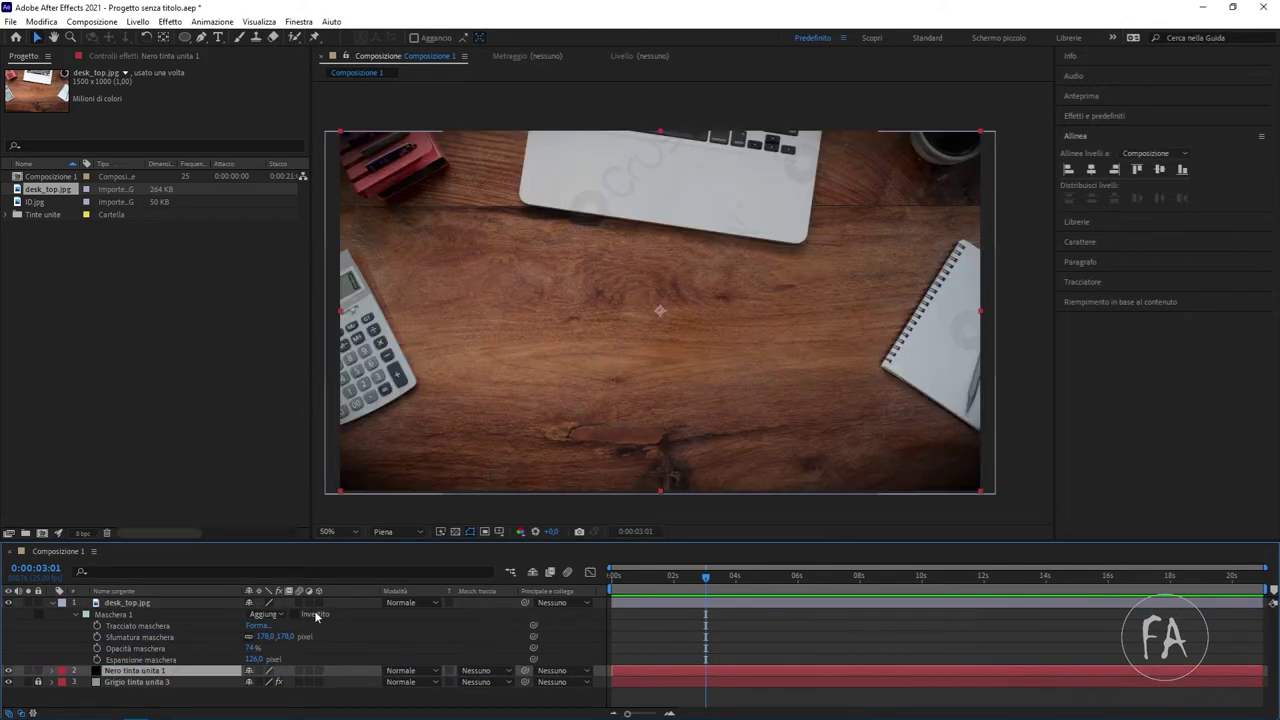
left_click(120, 616)
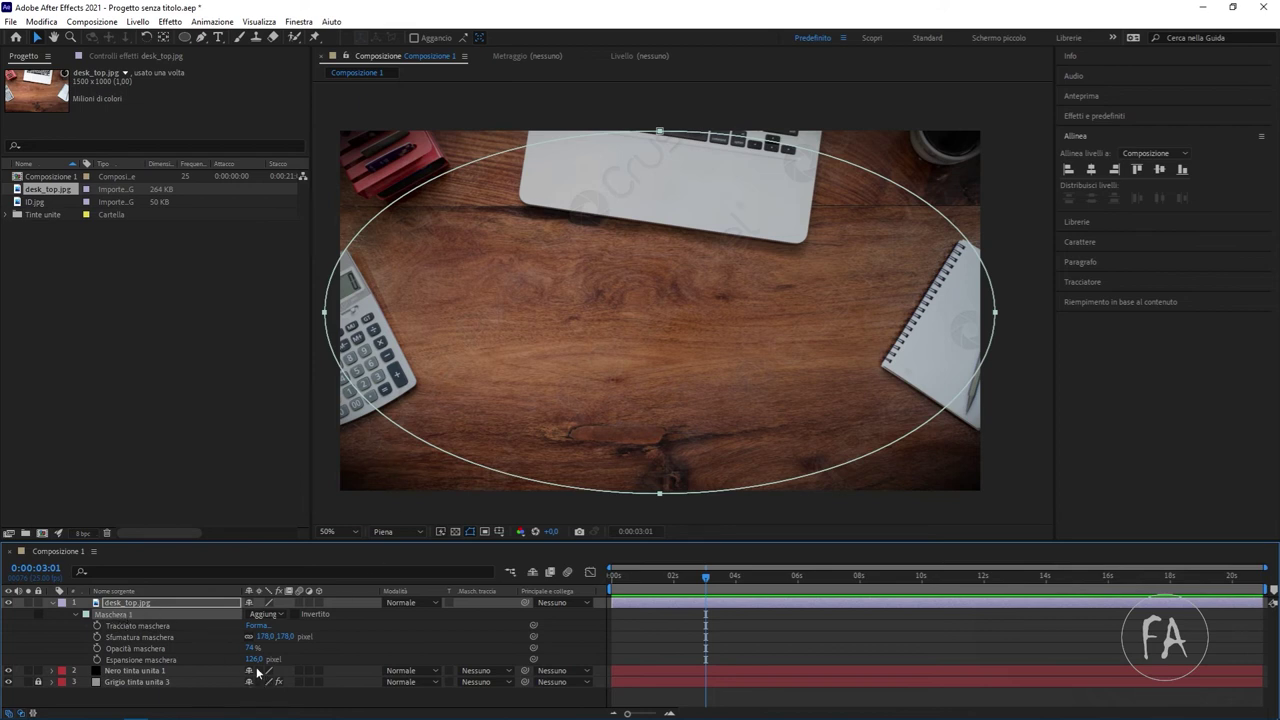
Reduce the mask expansion to 67 px, then delete both masks from desk_top.jpg
left_click_drag(252, 659, 220, 661)
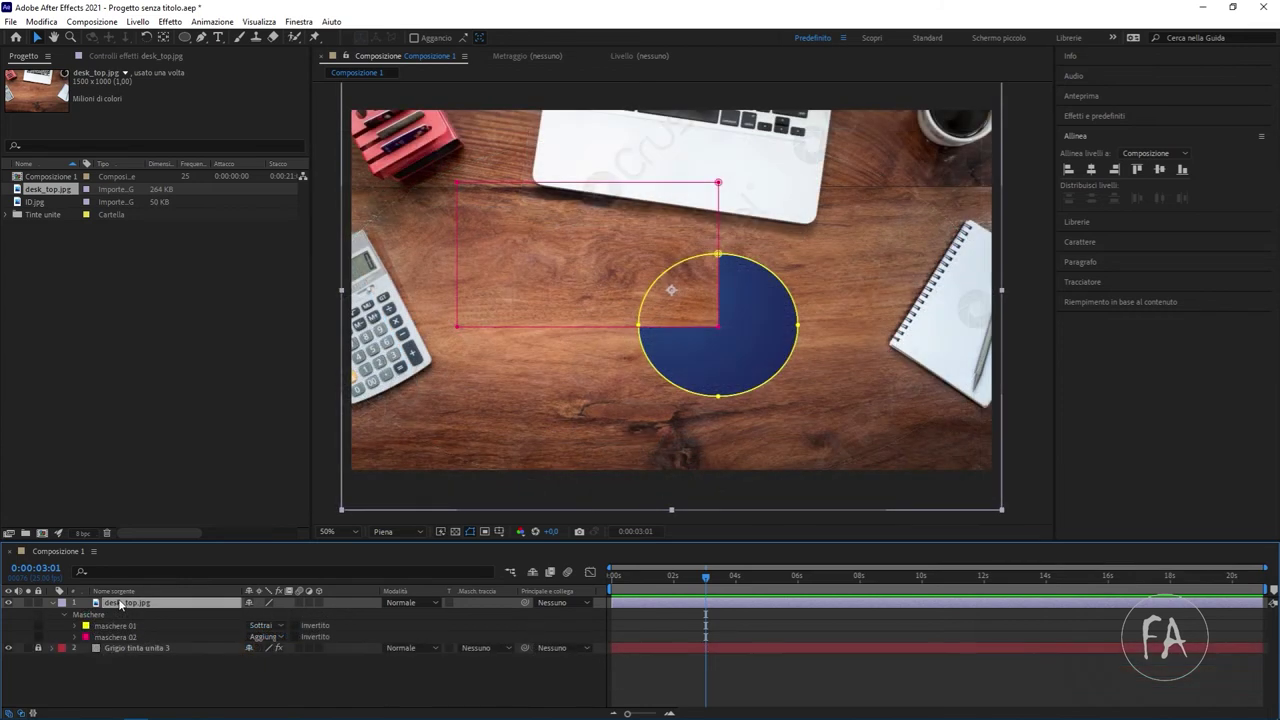
left_click(186, 38)
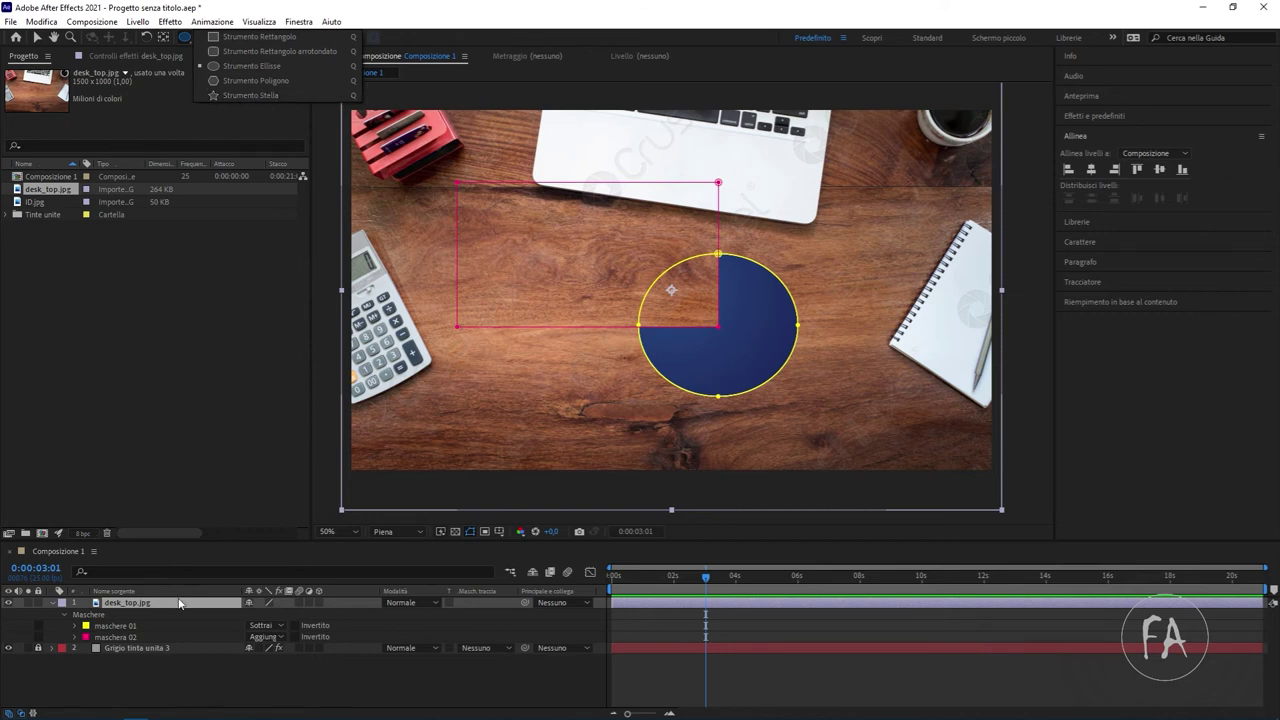
left_click(118, 626)
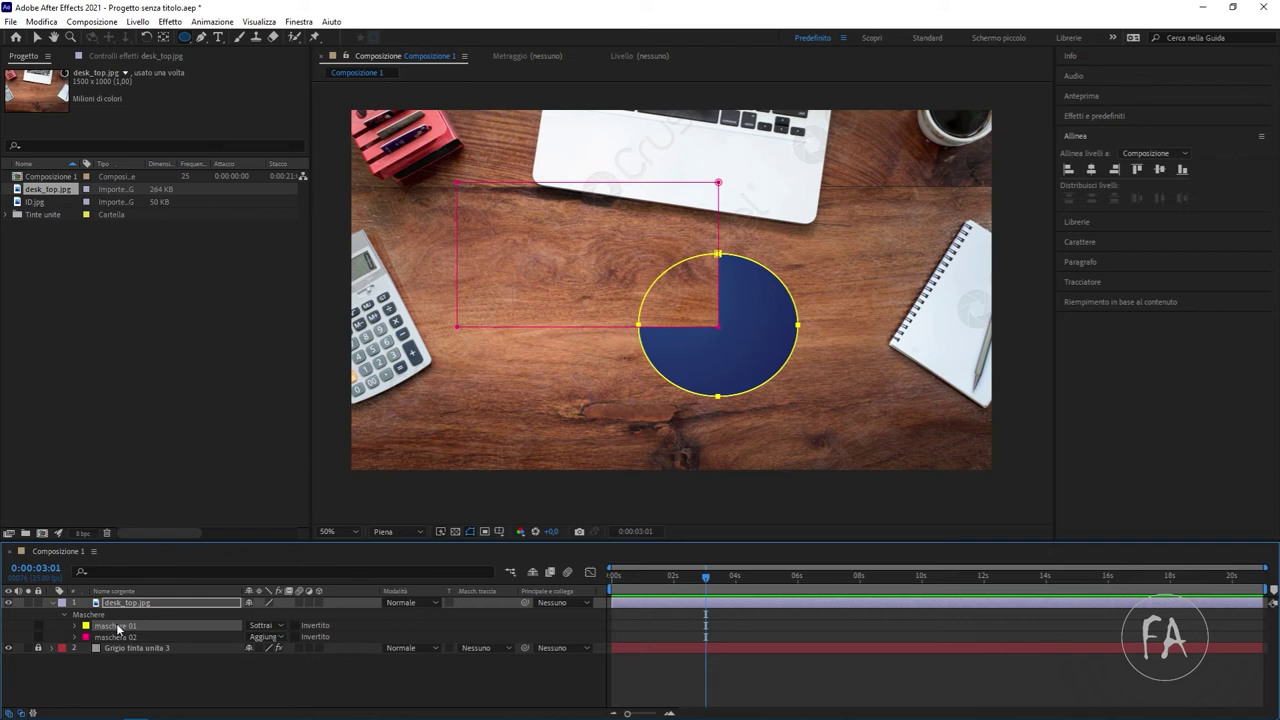
key("Delete")
left_click(118, 626)
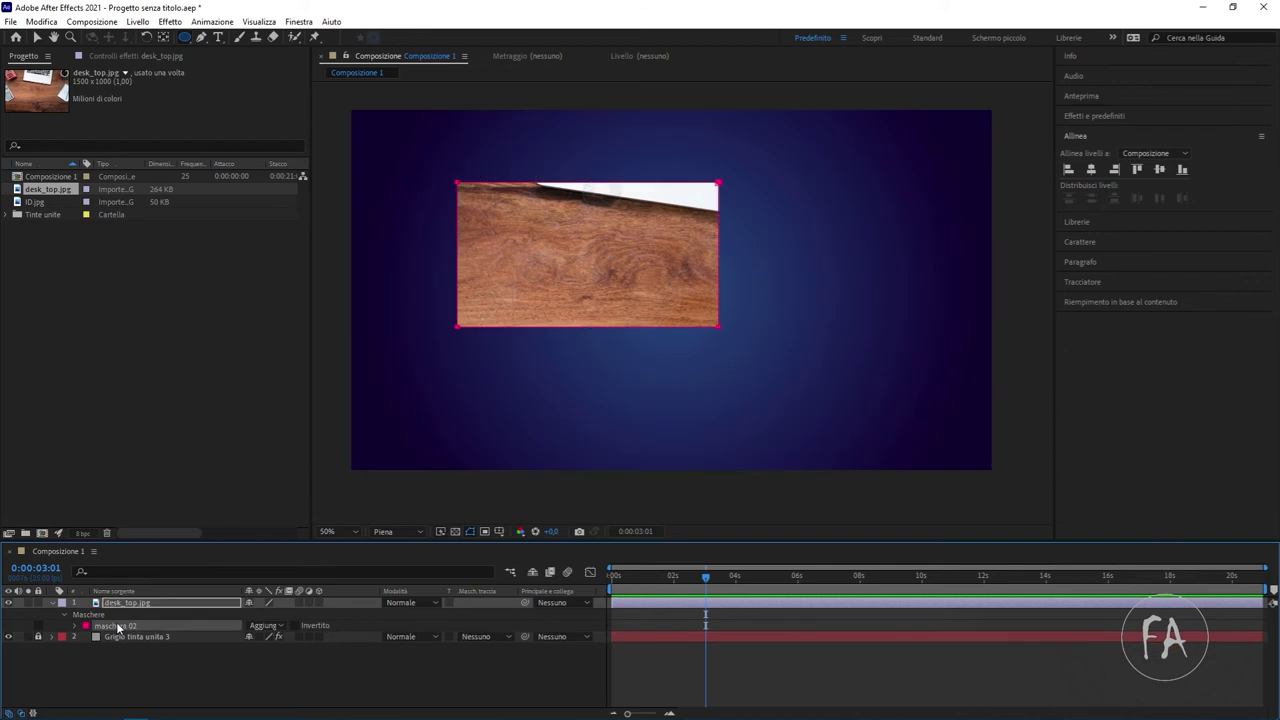
key("Delete")
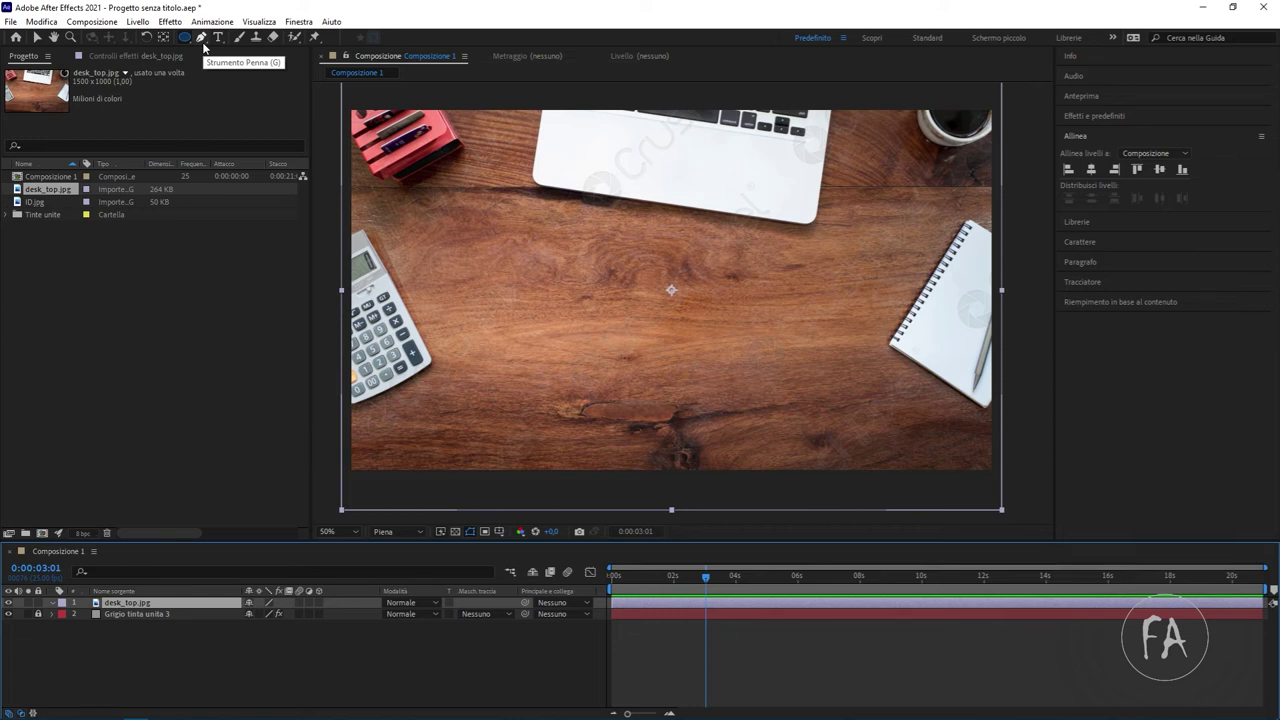
Draw a closed 11-point Pen mask on desk_top.jpg forming an angular zigzag polygon
left_click(202, 40)
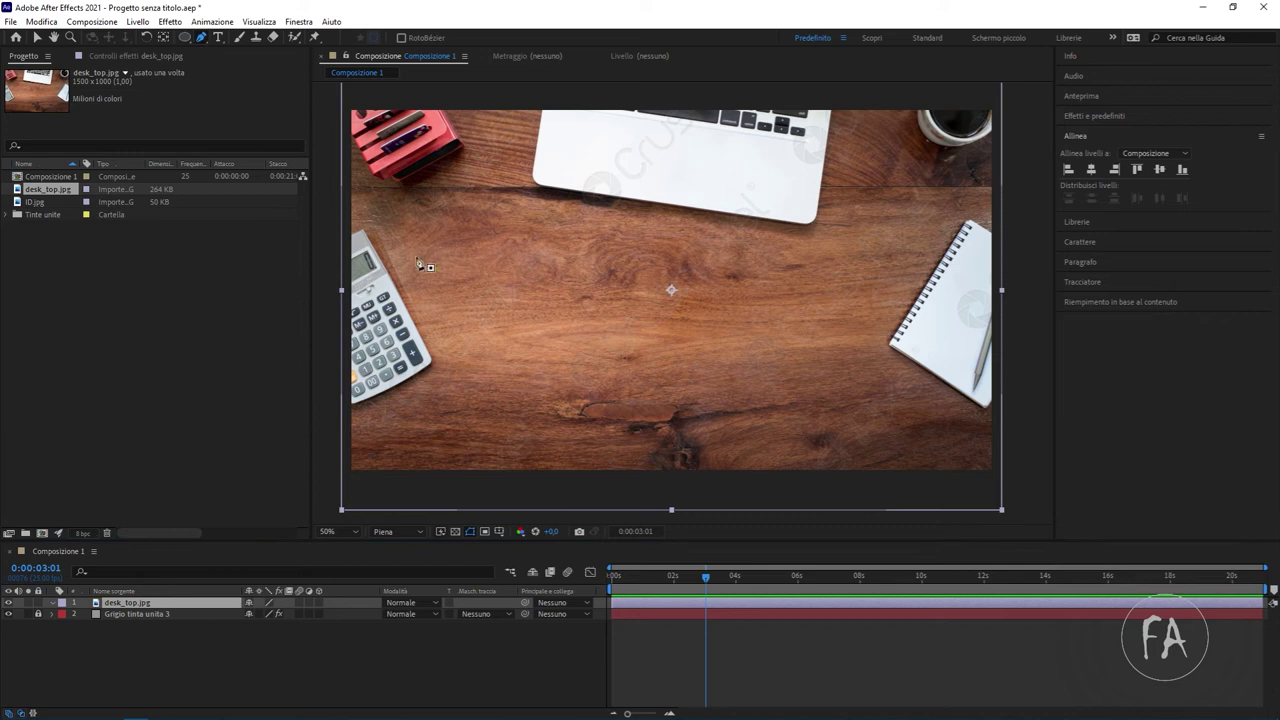
left_click(486, 215)
left_click(462, 328)
left_click(537, 388)
left_click(638, 353)
left_click(653, 276)
left_click(565, 301)
left_click(601, 229)
left_click(685, 229)
left_click(654, 152)
left_click(551, 134)
left_click(474, 152)
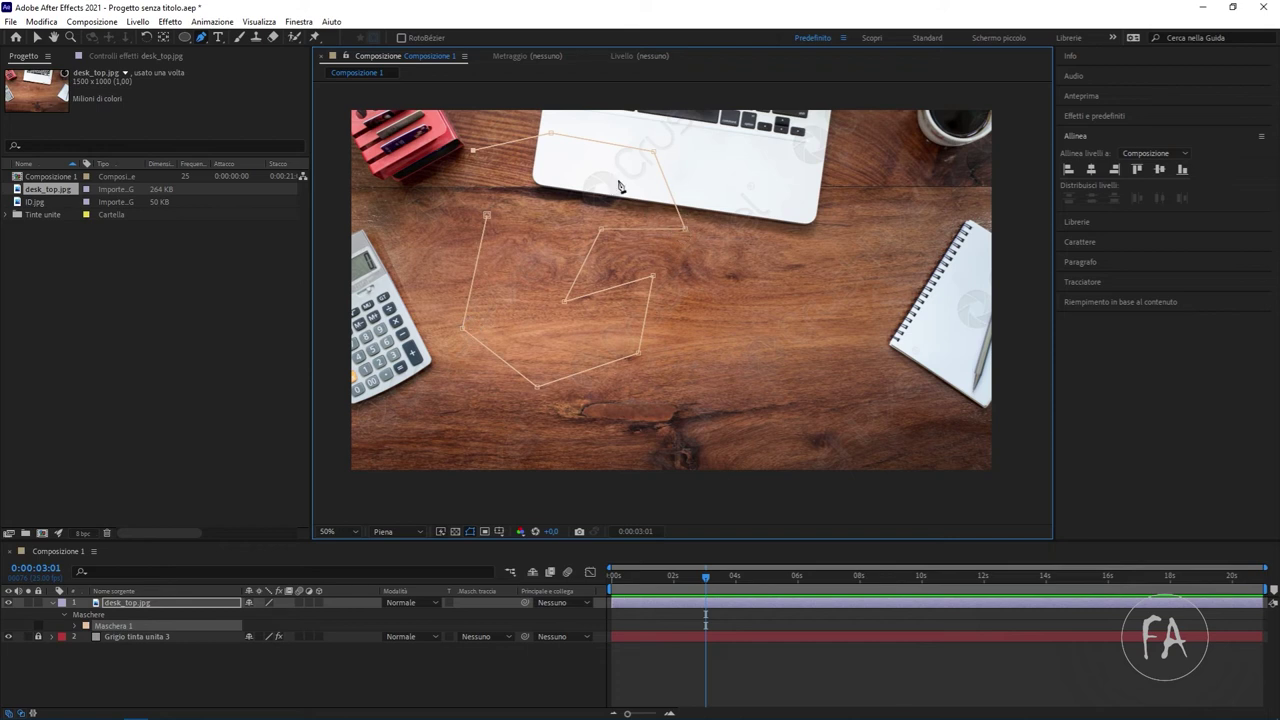
left_click(487, 216)
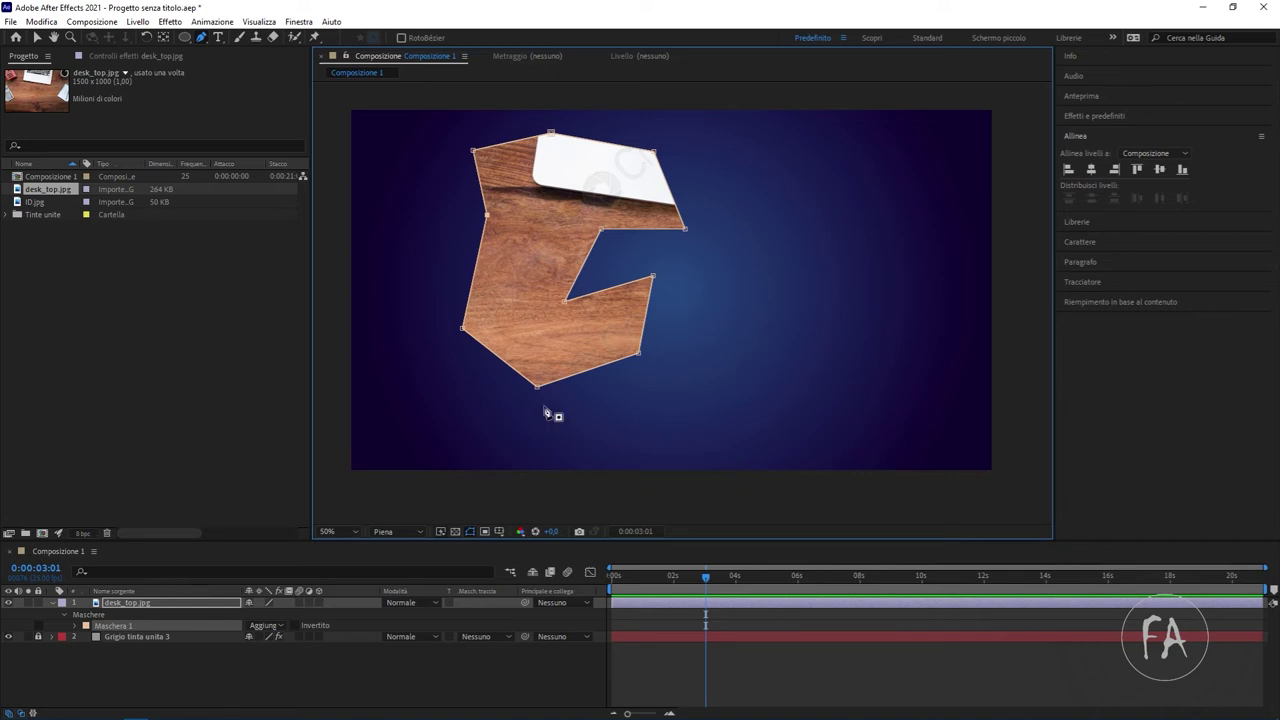
Draw a second curved Pen mask right of the polygon and reshape it into a bean shape
left_click(776, 214)
mouse_move(727, 320)
left_mouse_down()
mouse_move(749, 356)
mouse_move(778, 370)
mouse_move(760, 427)
mouse_move(754, 401)
left_mouse_up()
left_click(849, 354)
left_click_drag(852, 354, 876, 328)
mouse_move(878, 258)
left_mouse_down()
mouse_move(847, 208)
mouse_move(831, 212)
left_mouse_up()
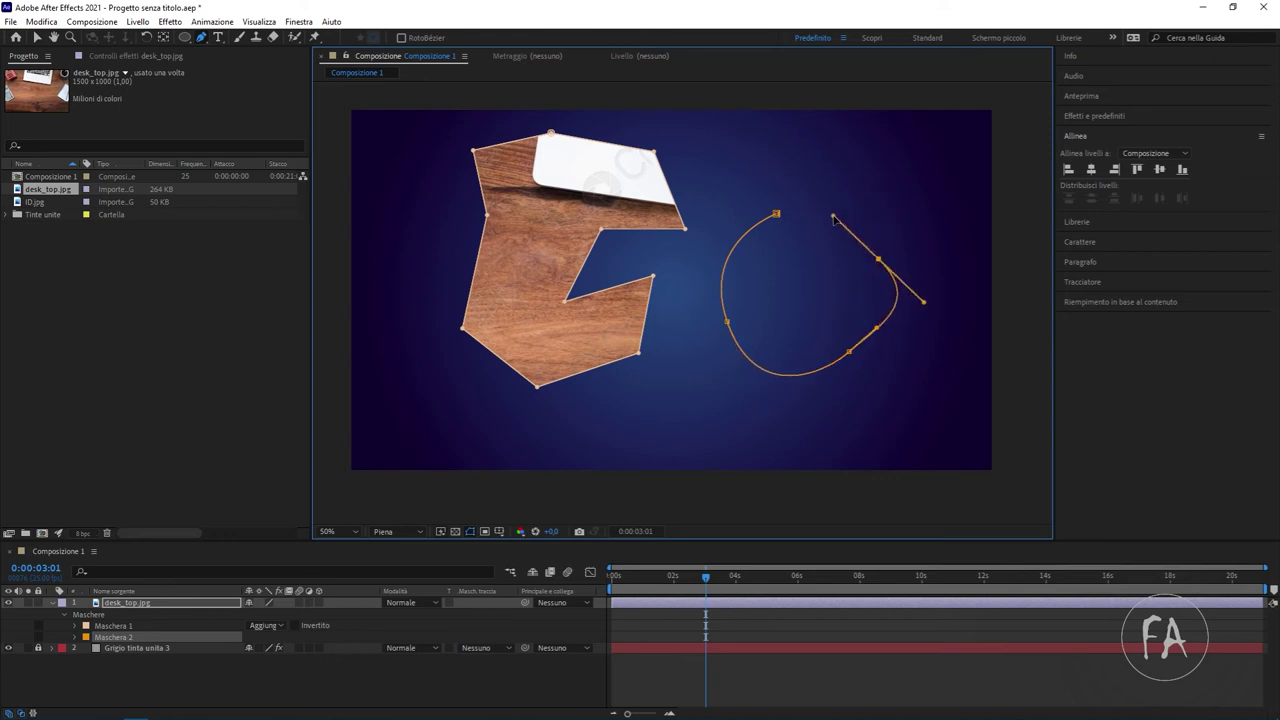
left_click(776, 213)
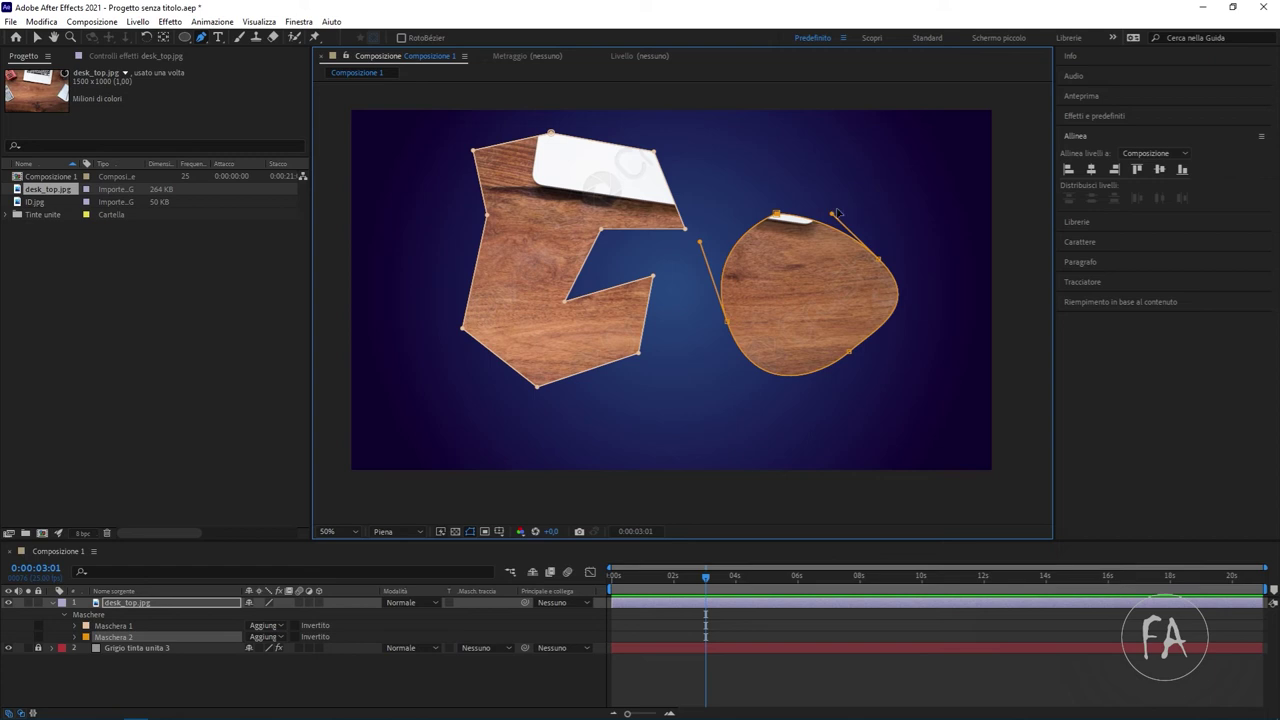
mouse_move(833, 213)
left_mouse_down()
mouse_move(870, 270)
mouse_move(876, 182)
mouse_move(857, 160)
left_mouse_up()
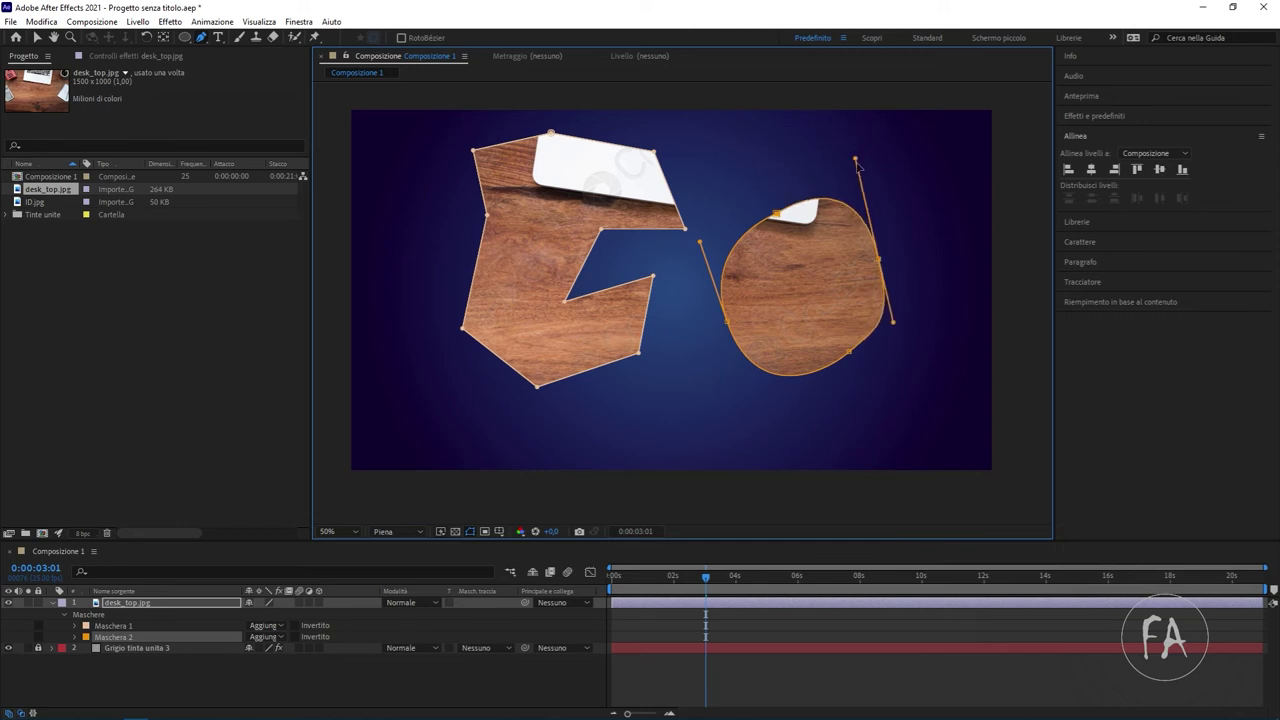
left_click_drag(857, 160, 852, 173)
mouse_move(781, 214)
left_mouse_down()
mouse_move(812, 341)
mouse_move(813, 296)
left_mouse_up()
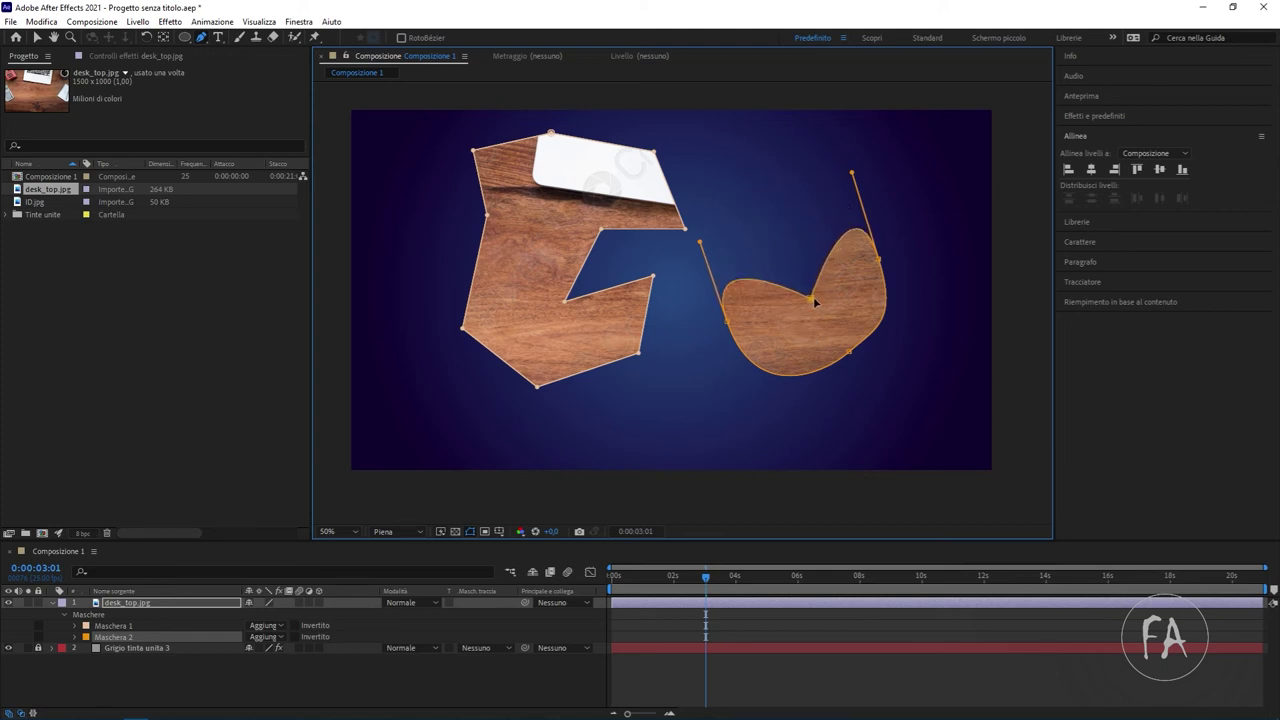
Select both masks on desk_top.jpg and delete them
left_click(76, 637)
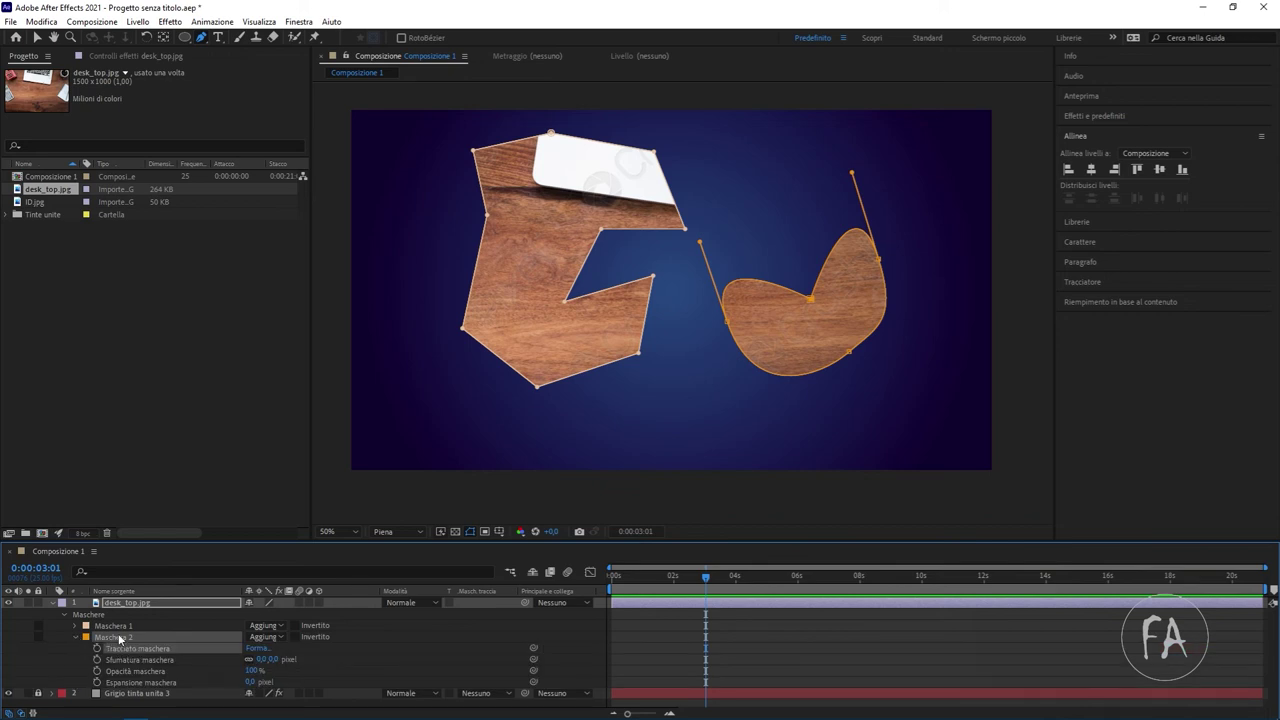
left_click(123, 625)
key("Delete")
key("Delete")
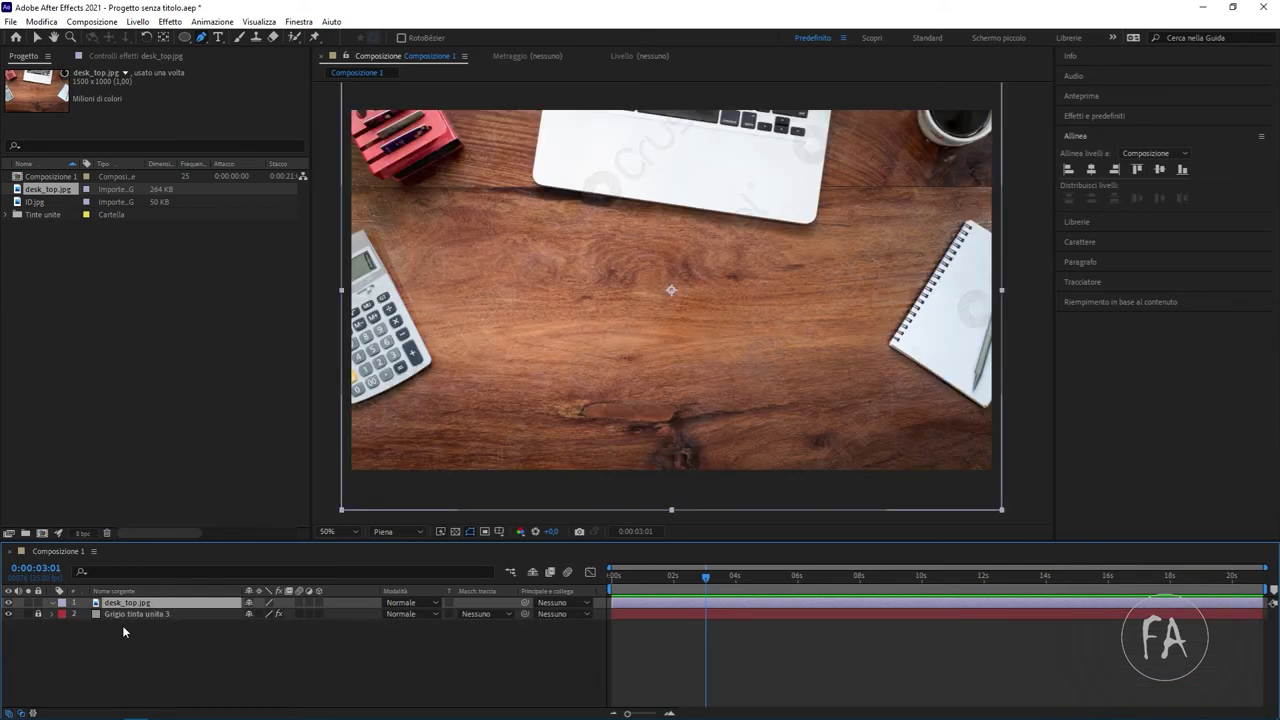
Delete the desk_top.jpg layer, leaving only Grigio tinta unita 3
left_click(116, 603)
key("Delete")
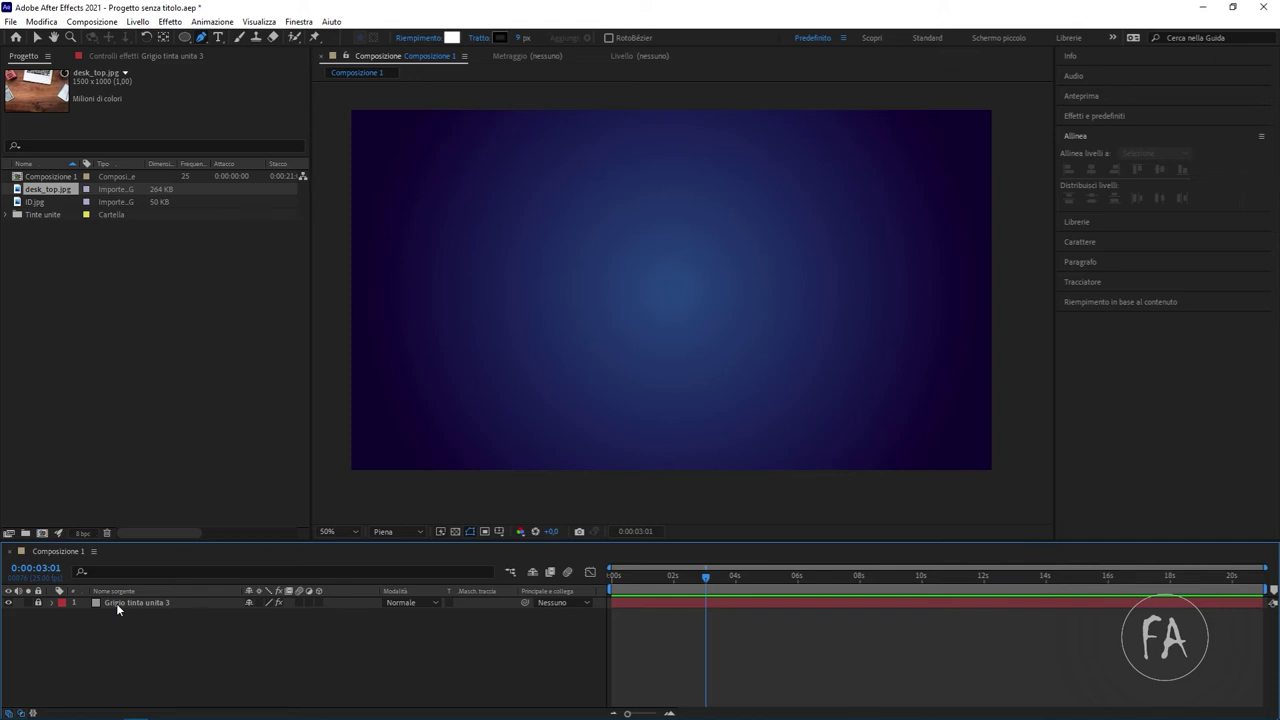
Add a text layer reading CIAO MONDO and set its font size to 181 px
left_click(218, 37)
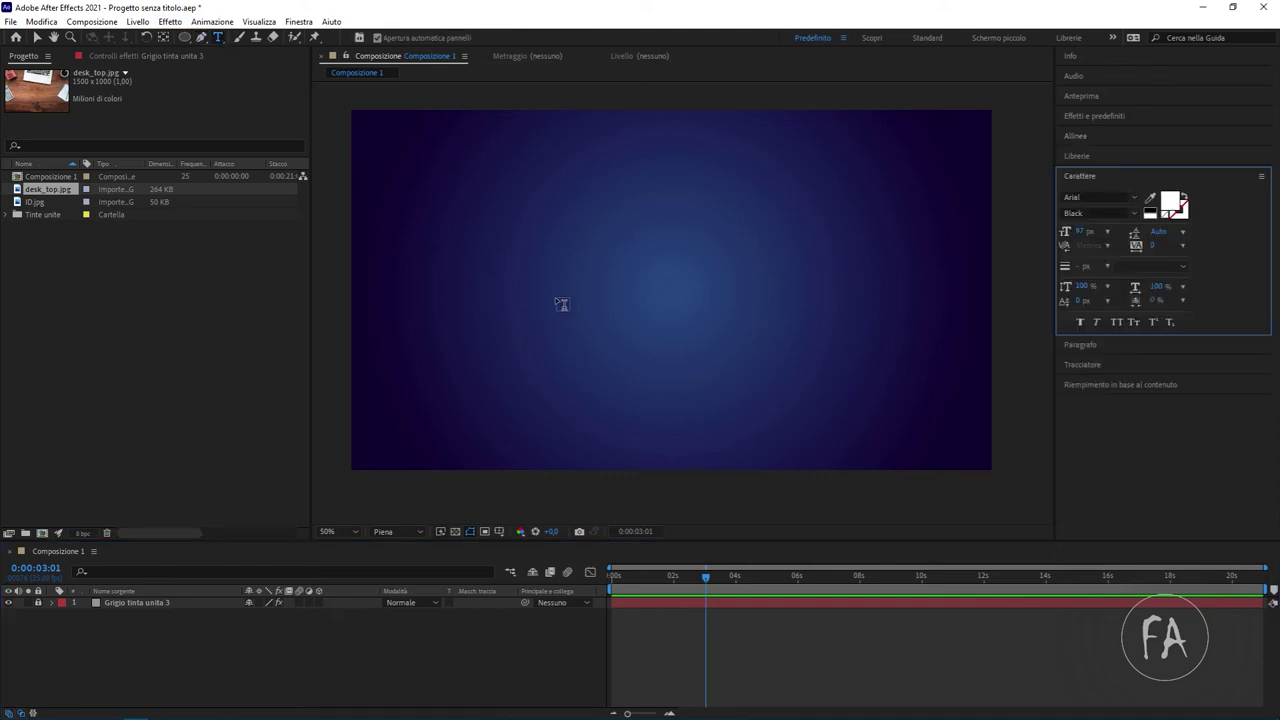
left_click(559, 303)
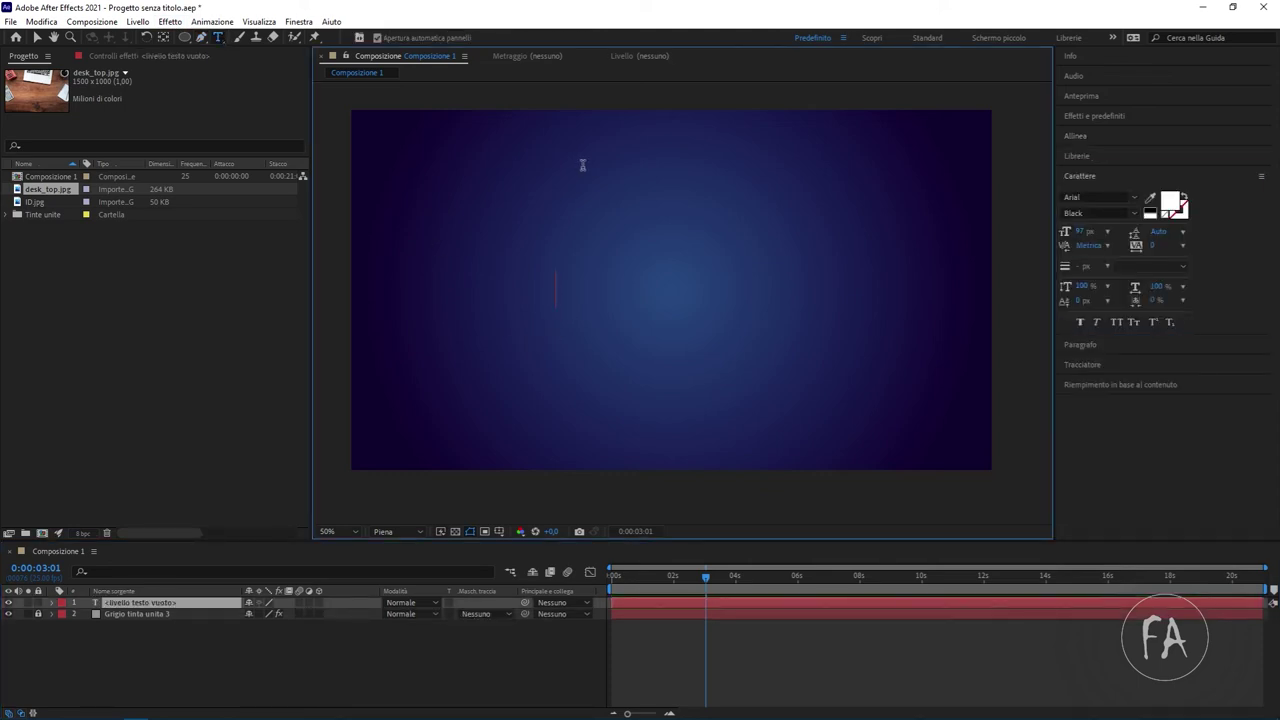
type("T")
key("BackSpace")
type("CIAO MONDO")
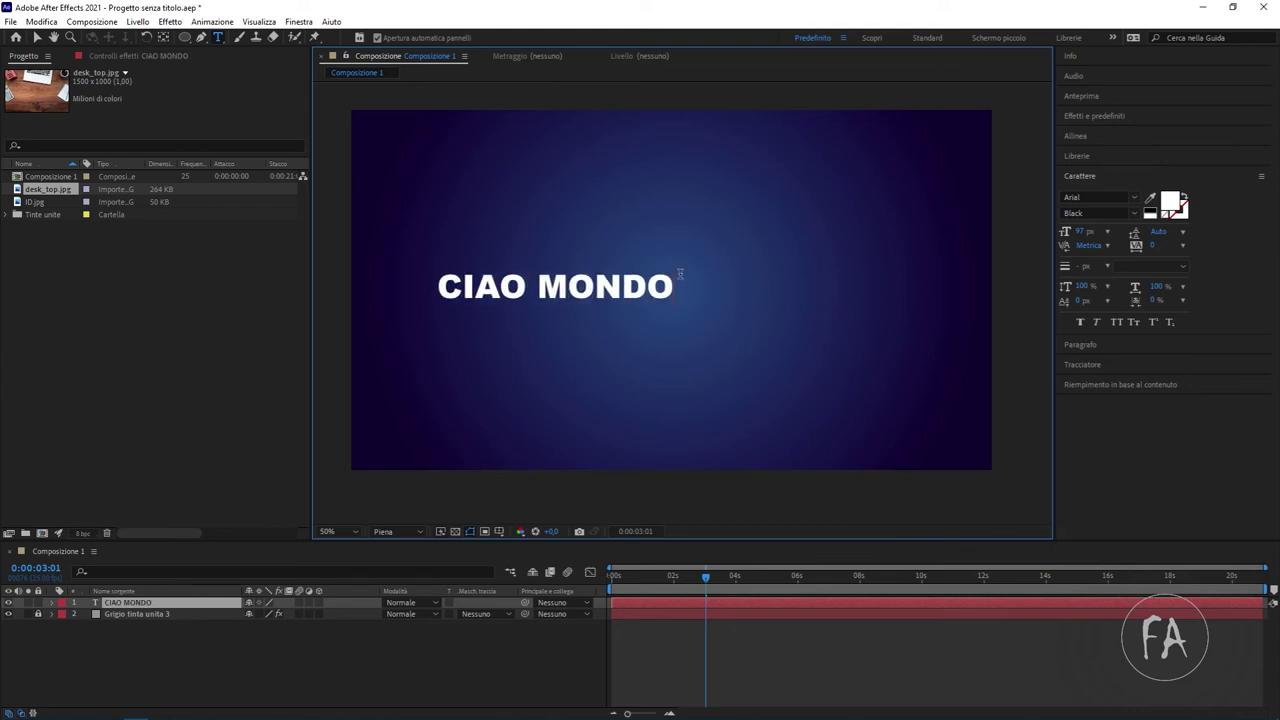
key("ctrl+a")
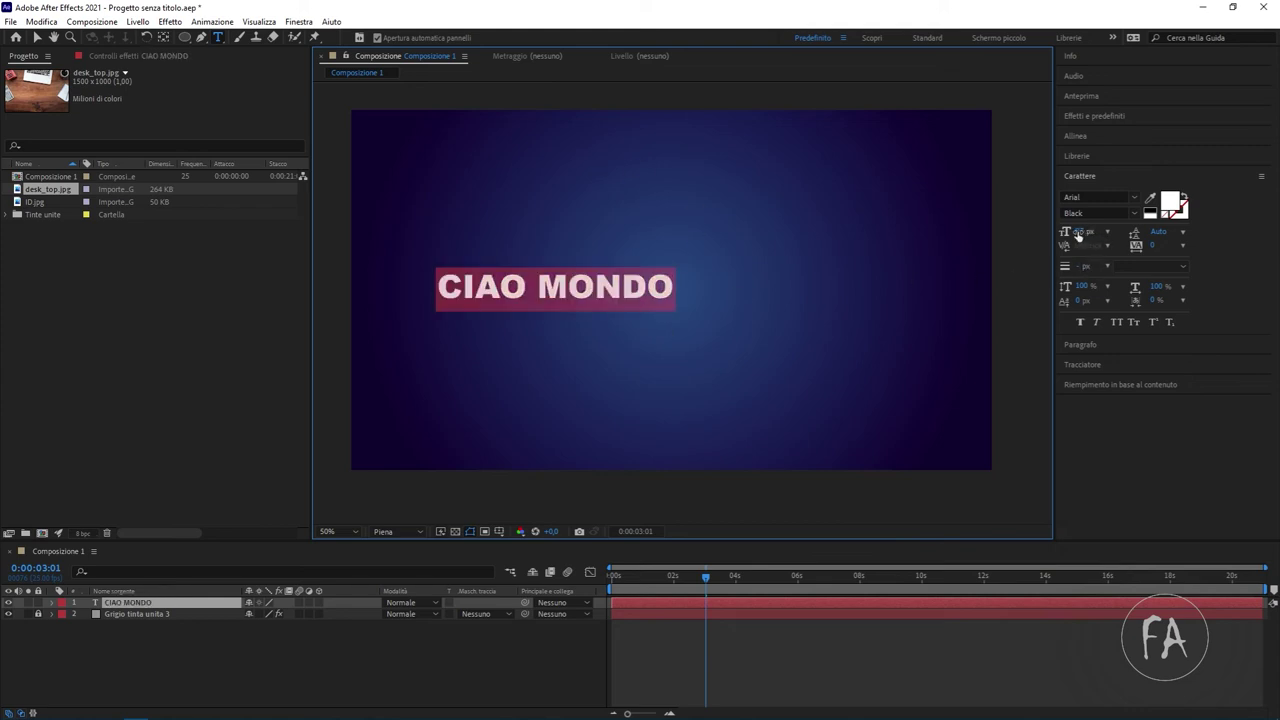
left_click_drag(1090, 240, 1141, 242)
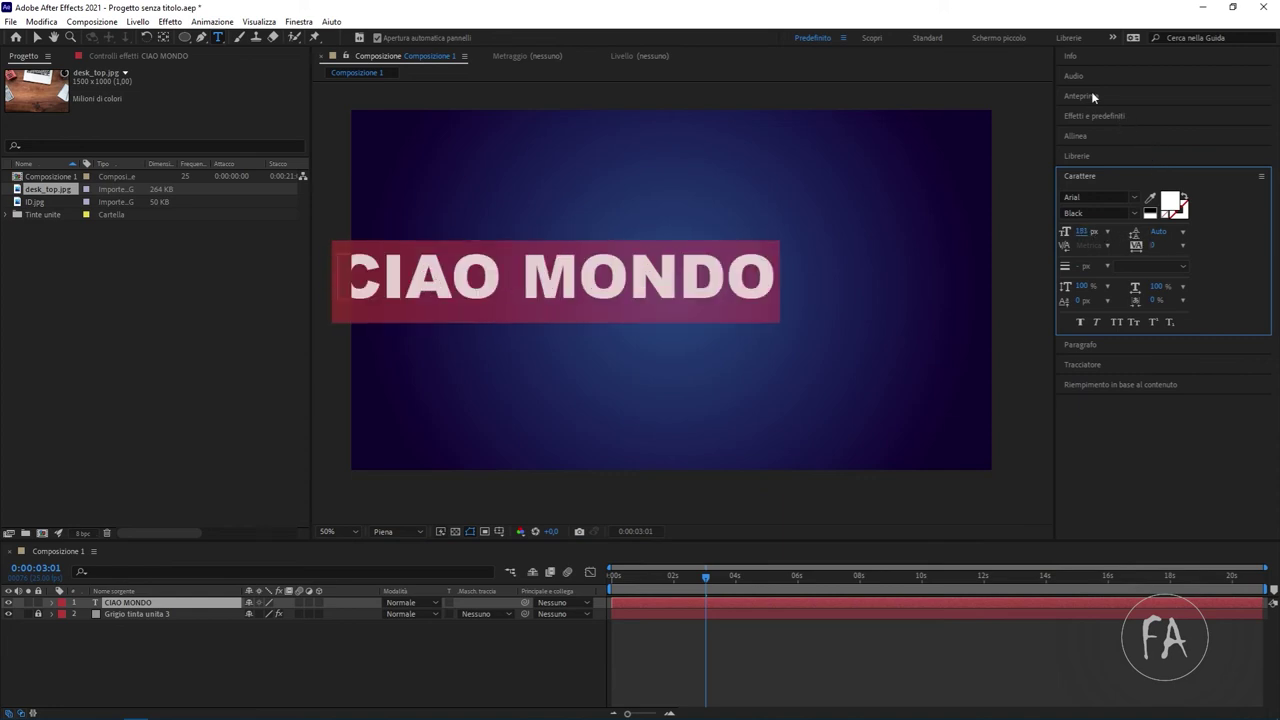
Centre the CIAO MONDO layer horizontally and vertically in the composition
left_click(1075, 135)
left_click(1091, 169)
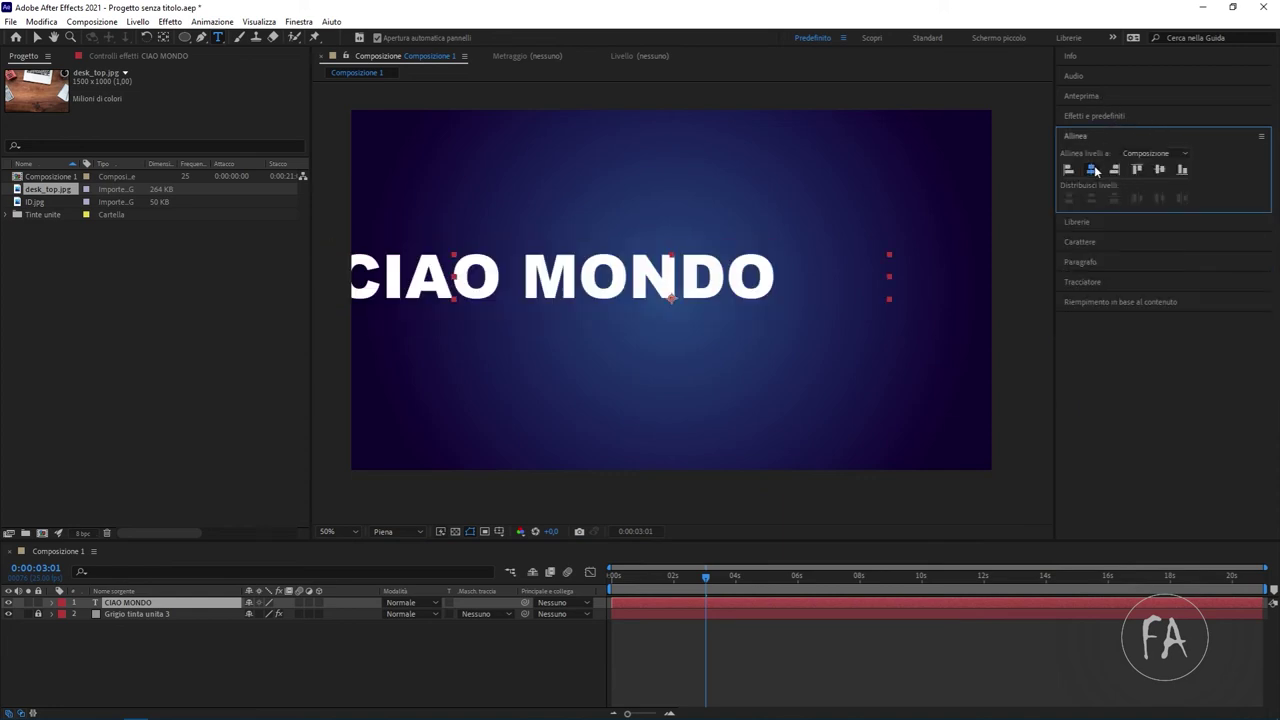
key("Caps_Lock")
left_click(1157, 172)
key("Caps_Lock")
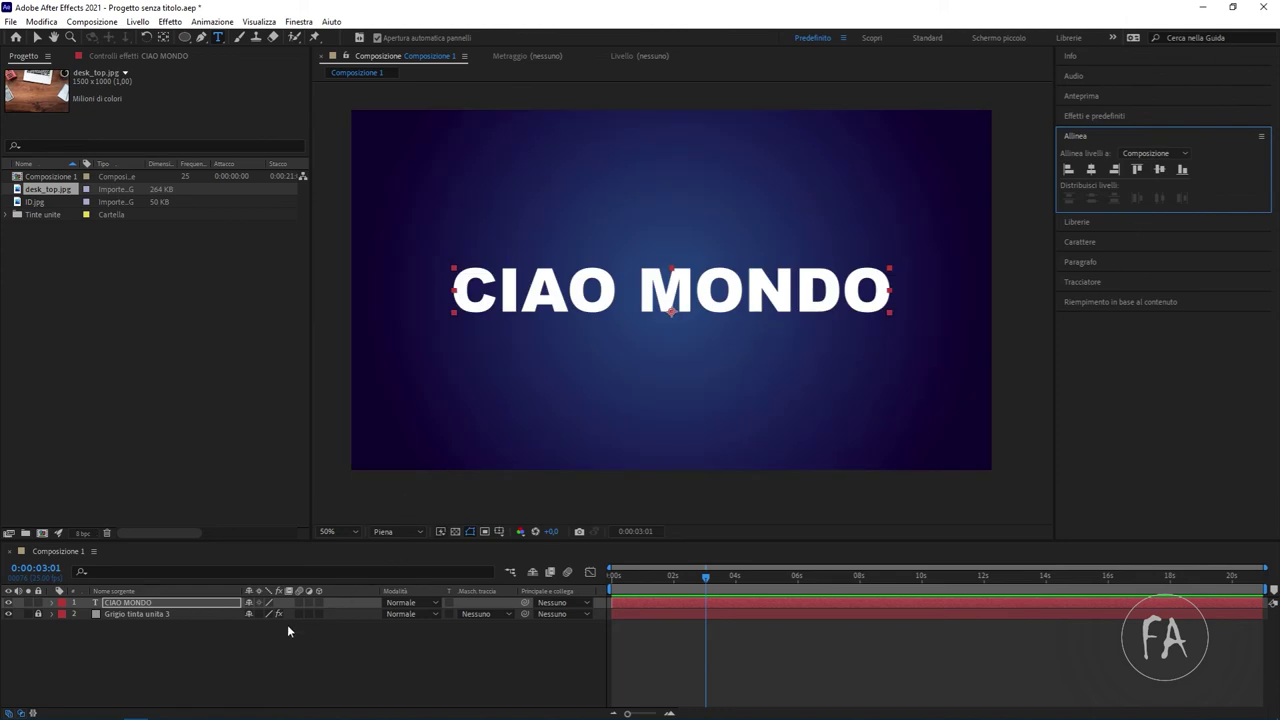
left_click(264, 656)
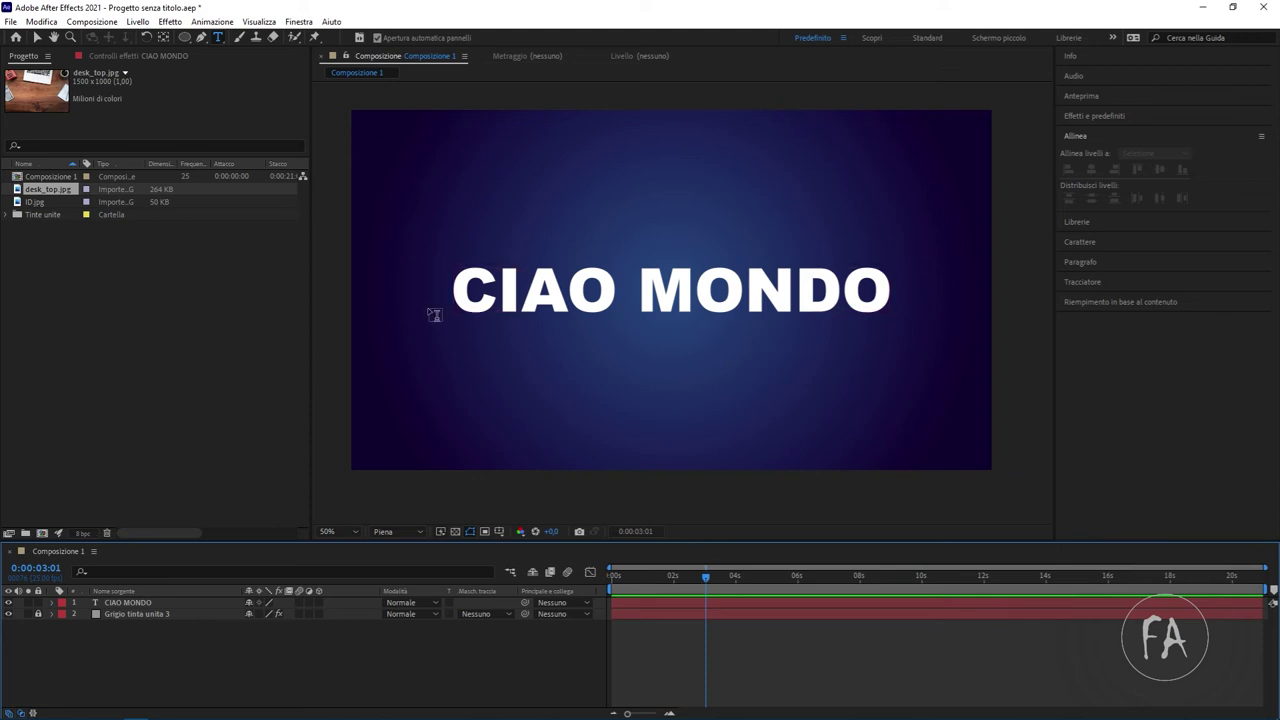
left_click(118, 603)
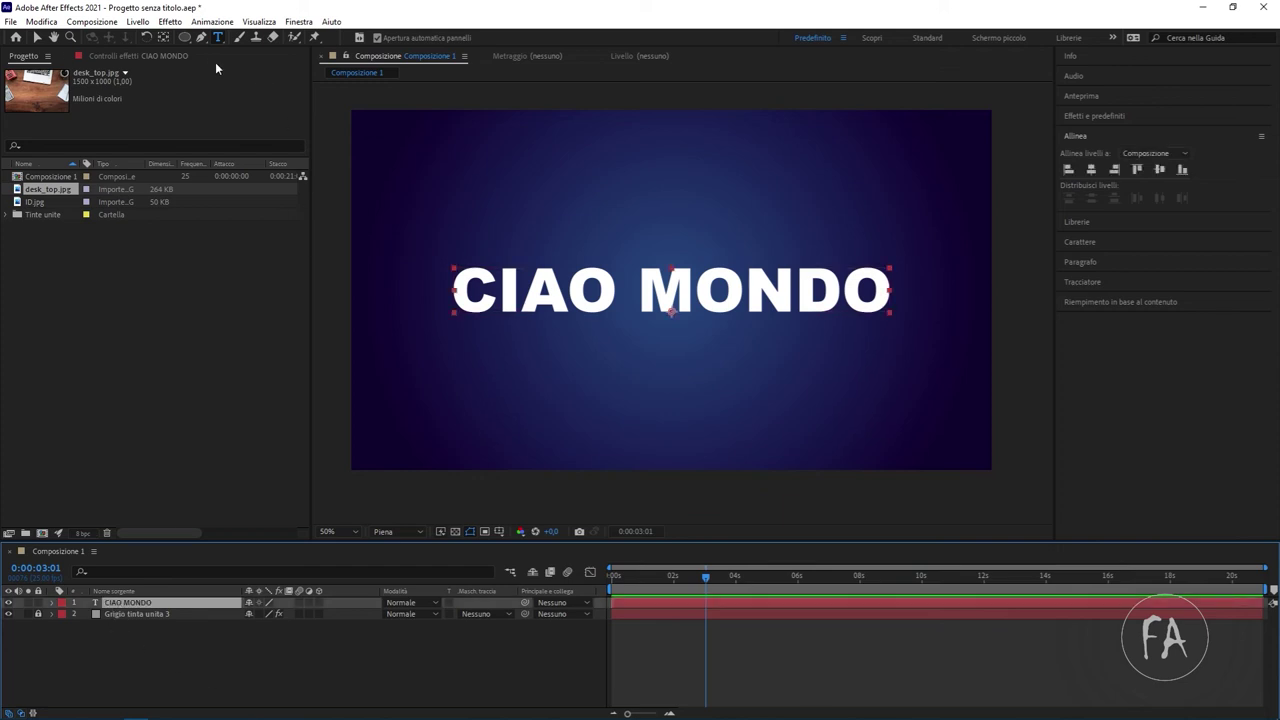
Draw a circular ellipse mask on the CIAO MONDO layer and position it over the text
left_click_drag(185, 37, 262, 69)
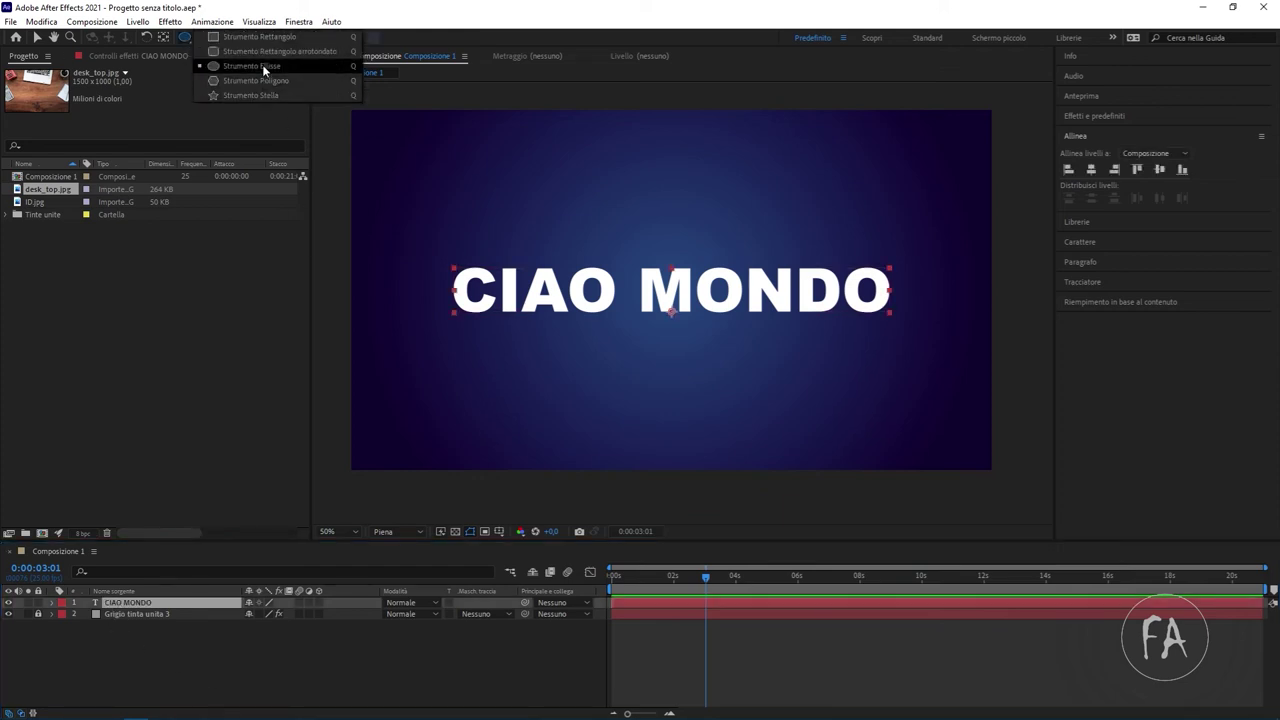
left_click_drag(603, 213, 807, 402)
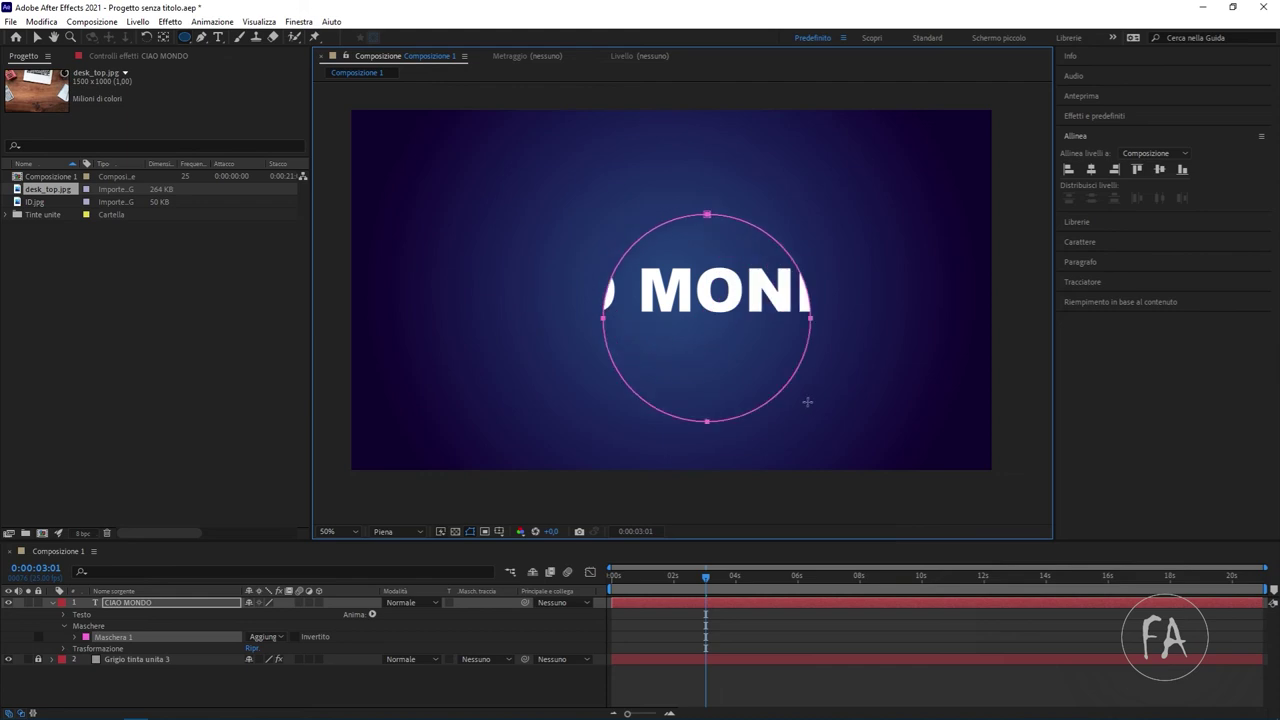
mouse_move(807, 402)
left_mouse_down()
mouse_move(651, 311)
mouse_move(712, 258)
mouse_move(718, 292)
mouse_move(485, 300)
mouse_move(724, 295)
left_mouse_up()
key("v")
double_click(716, 260)
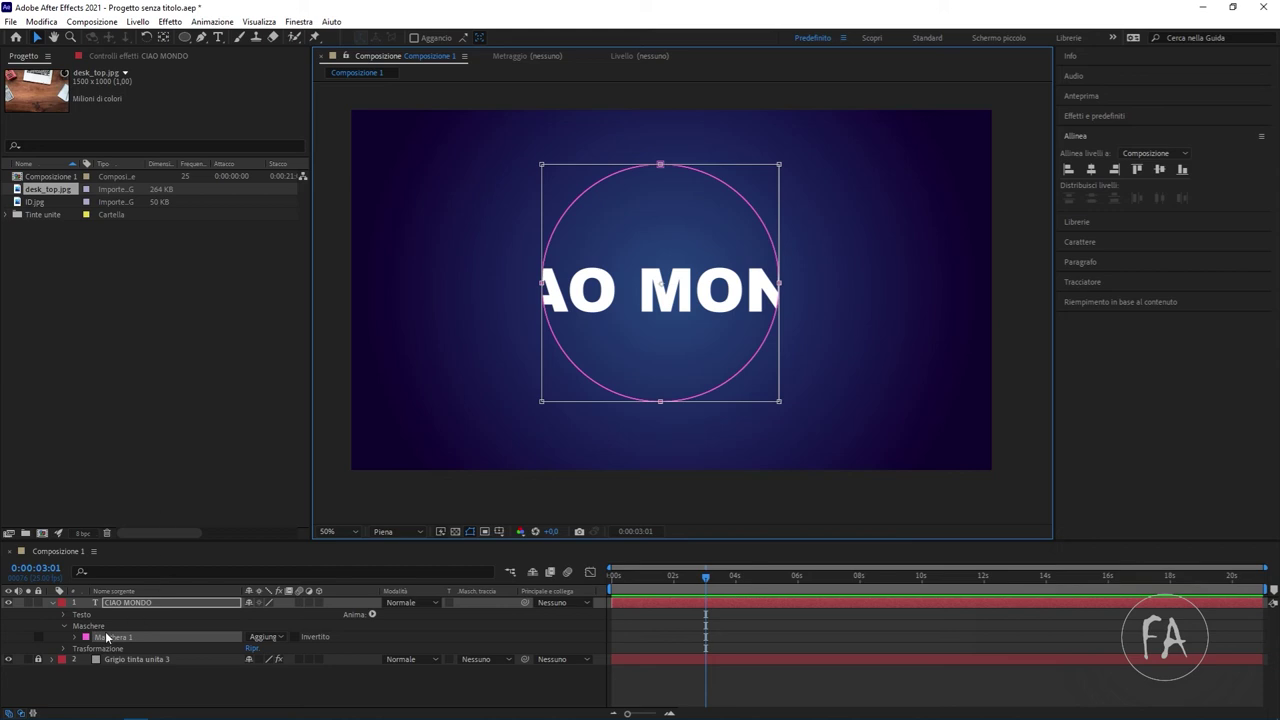
Under Testo > Opzioni tracciato, set Tracciato to Maschera 1
left_click(62, 615)
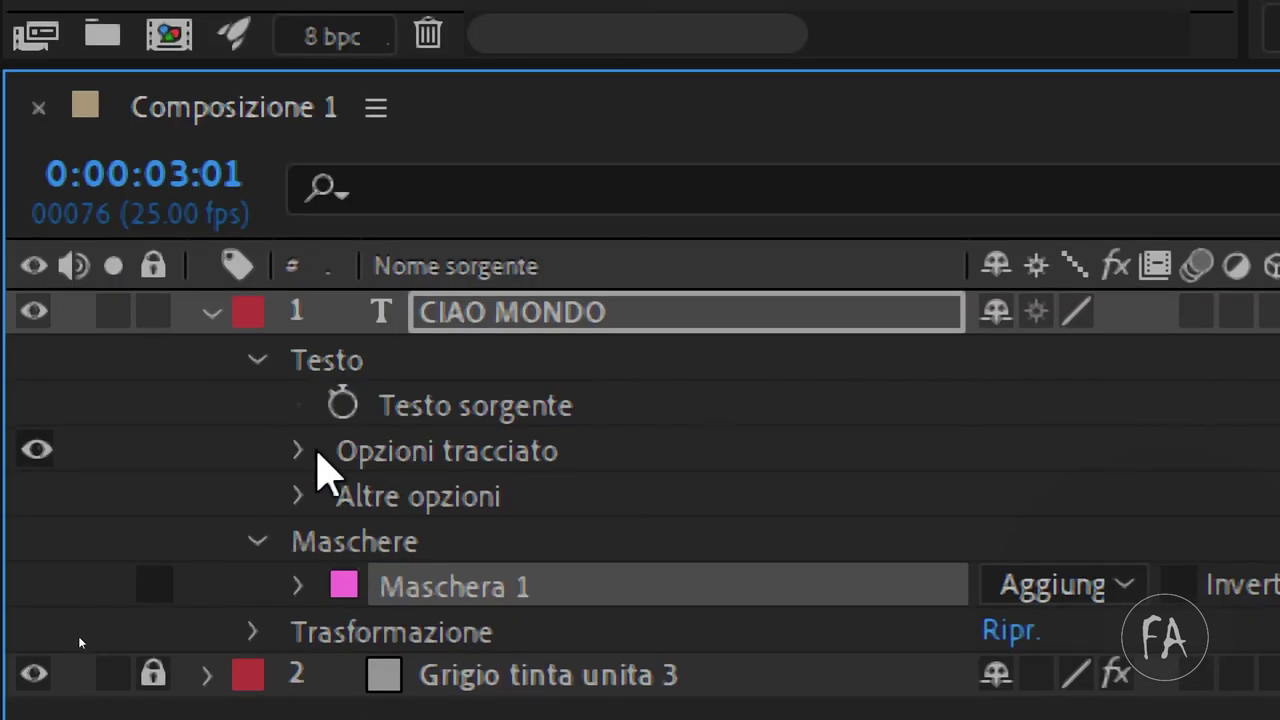
left_click(297, 451)
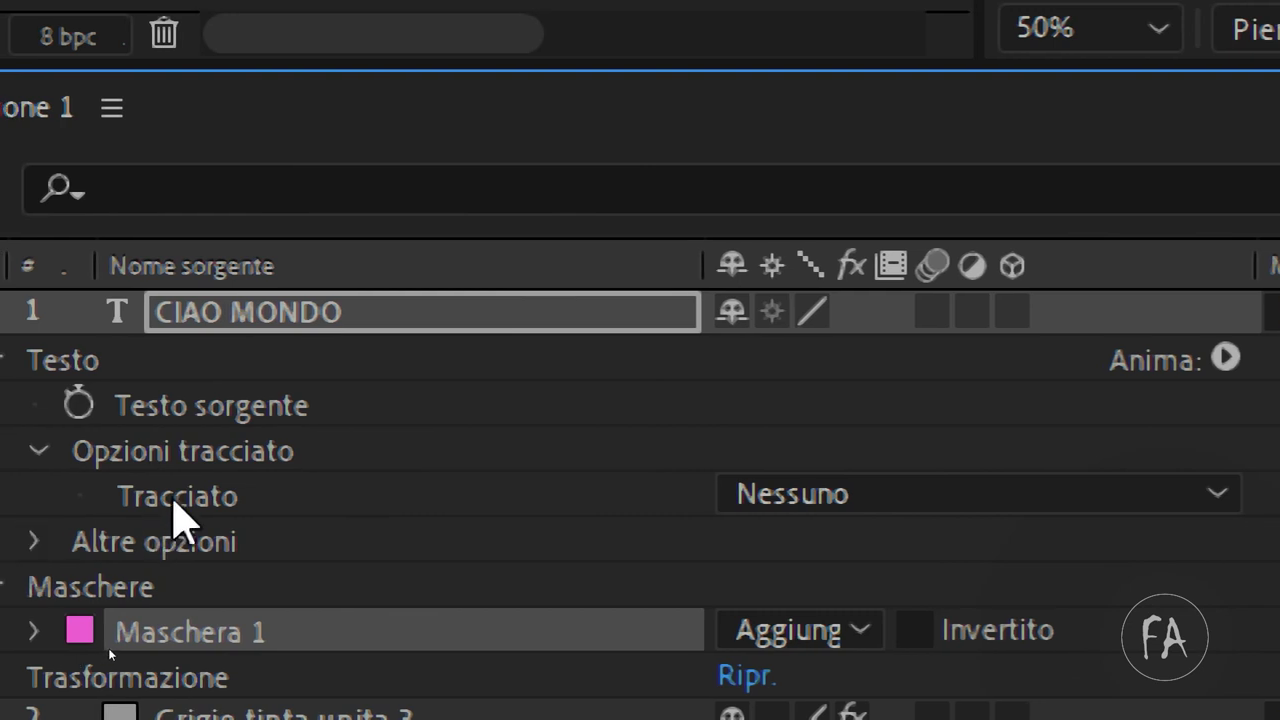
left_click(171, 500)
left_click(850, 505)
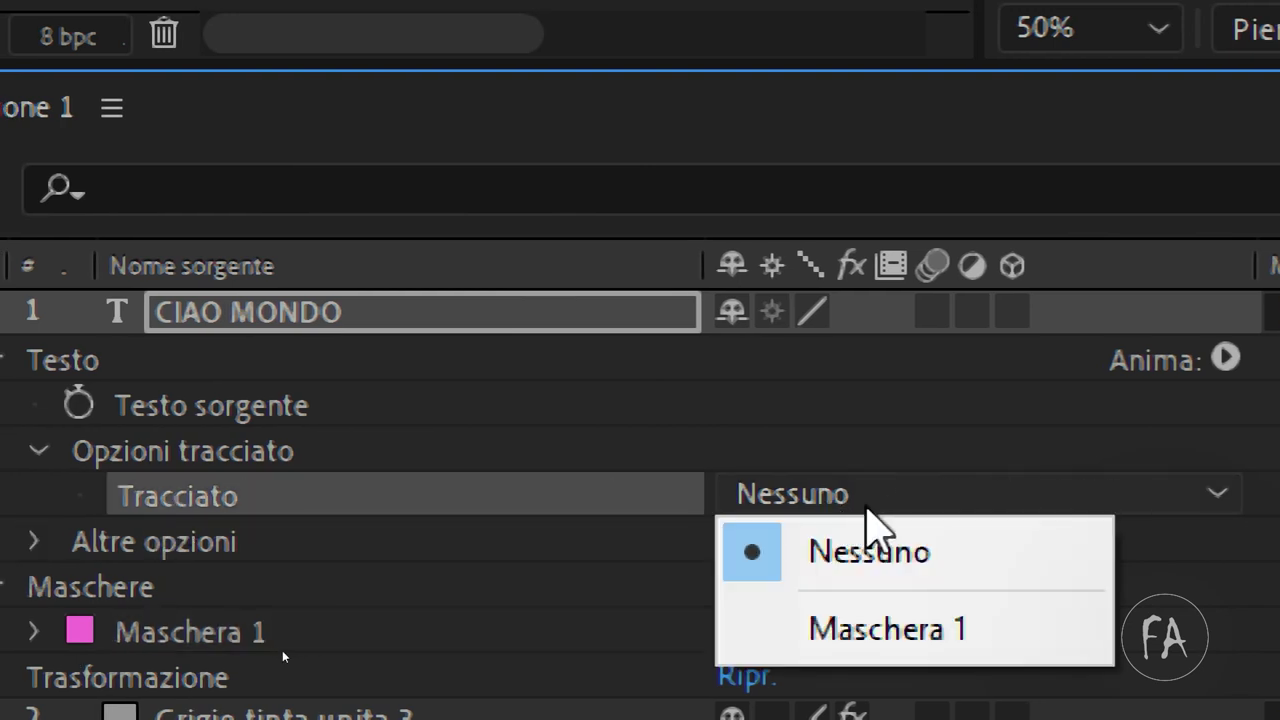
left_click(927, 640)
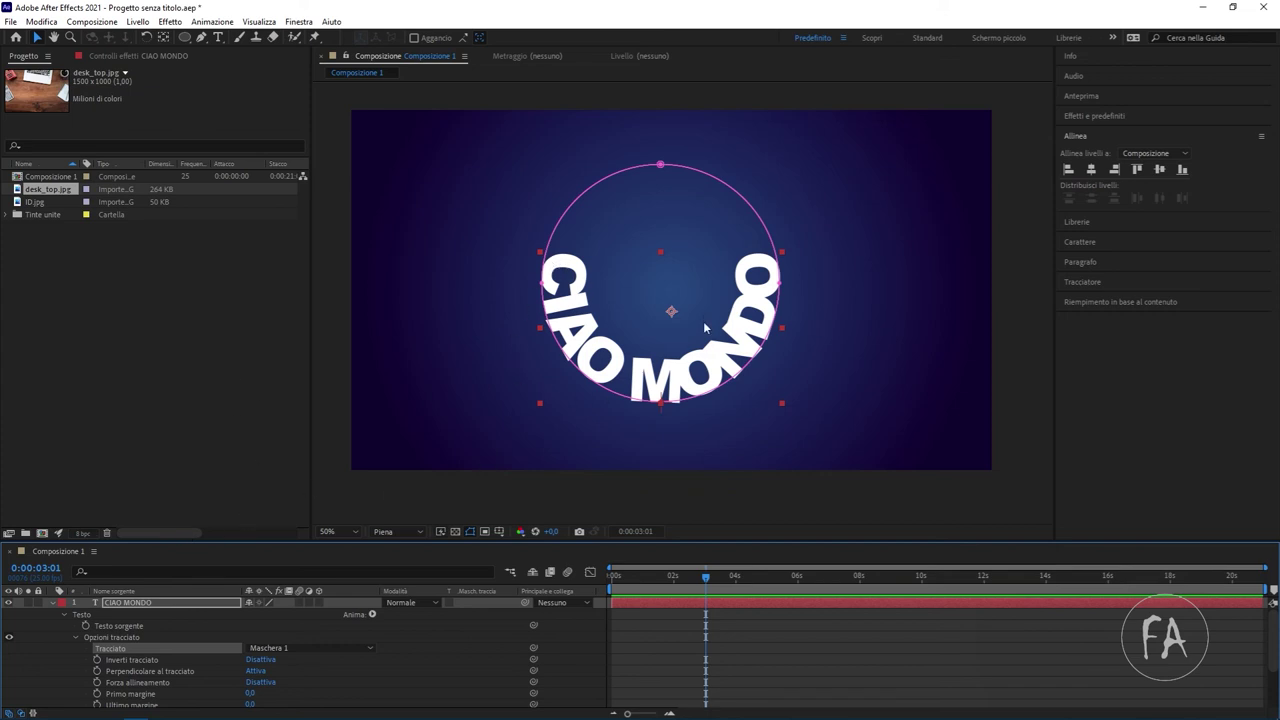
Shift CIAO MONDO along the circle path to first margin 114 and last margin -148
scroll(322, 629, "down", 2)
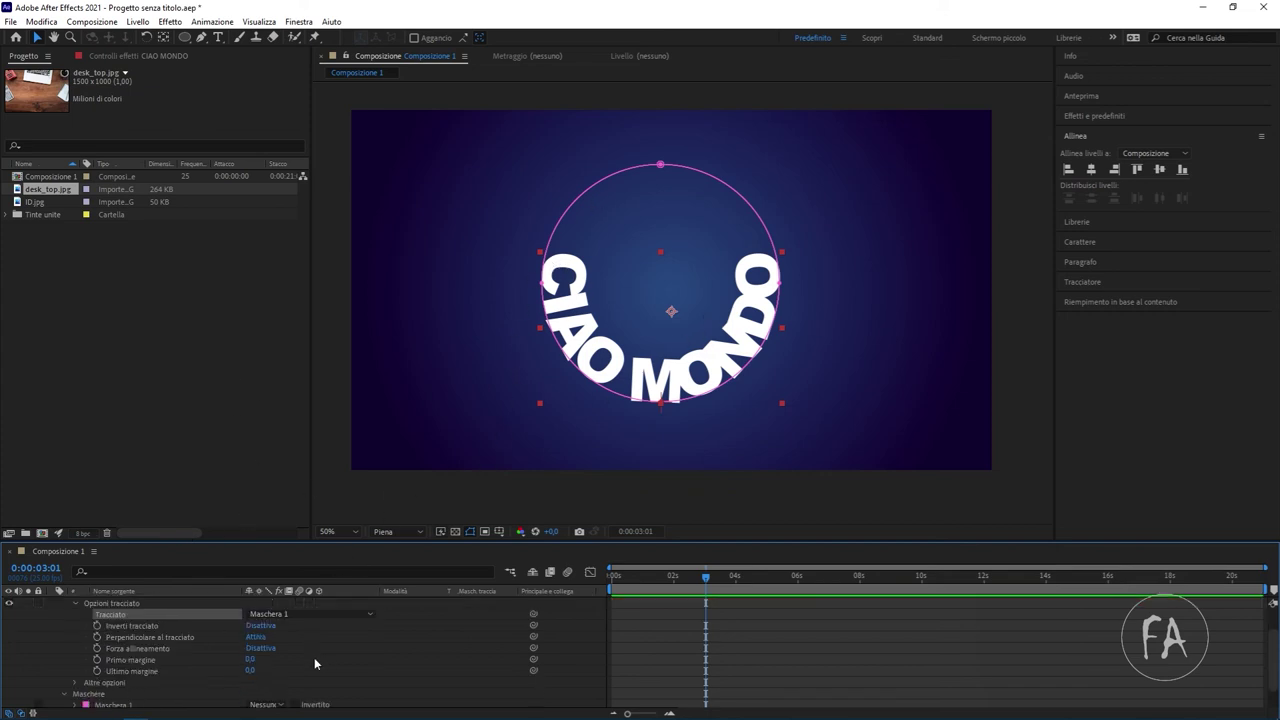
mouse_move(248, 660)
left_mouse_down()
mouse_move(350, 640)
mouse_move(270, 636)
mouse_move(163, 690)
left_mouse_up()
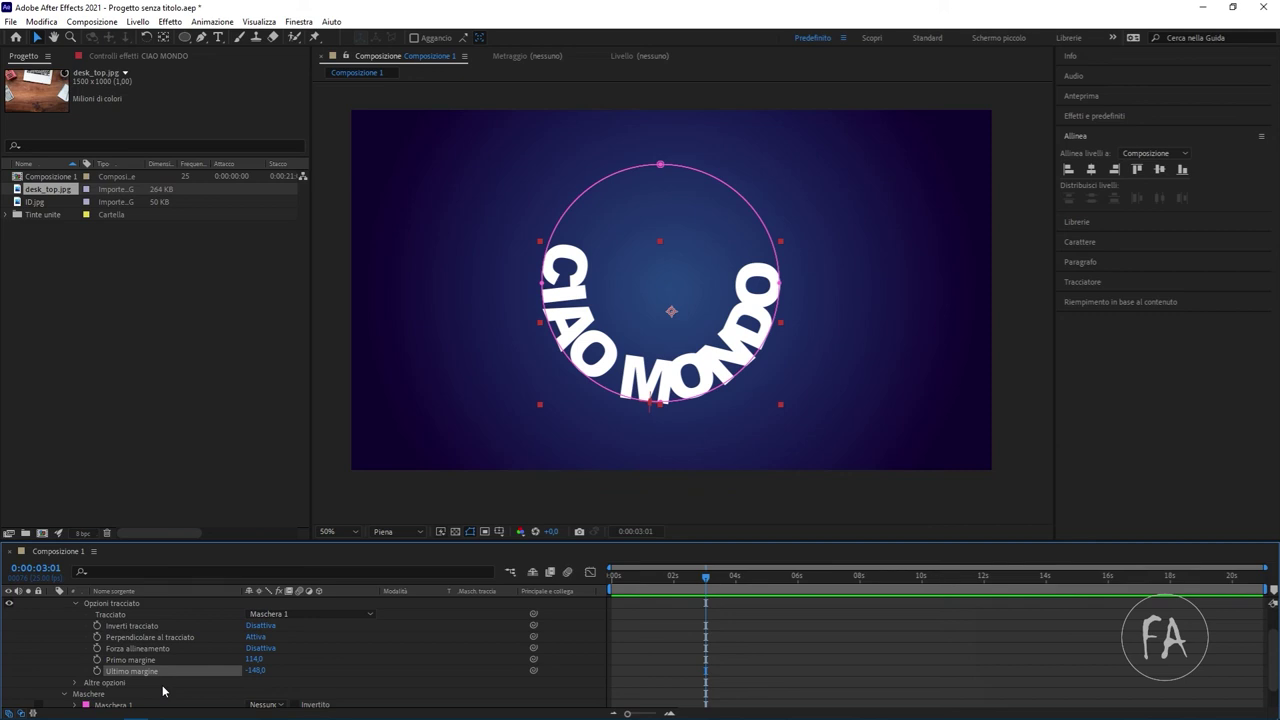
scroll(160, 650, "up", 5)
Delete the CIAO MONDO text layer and add a new deep red A10C0C solid layer
left_click(171, 606)
key("Delete")
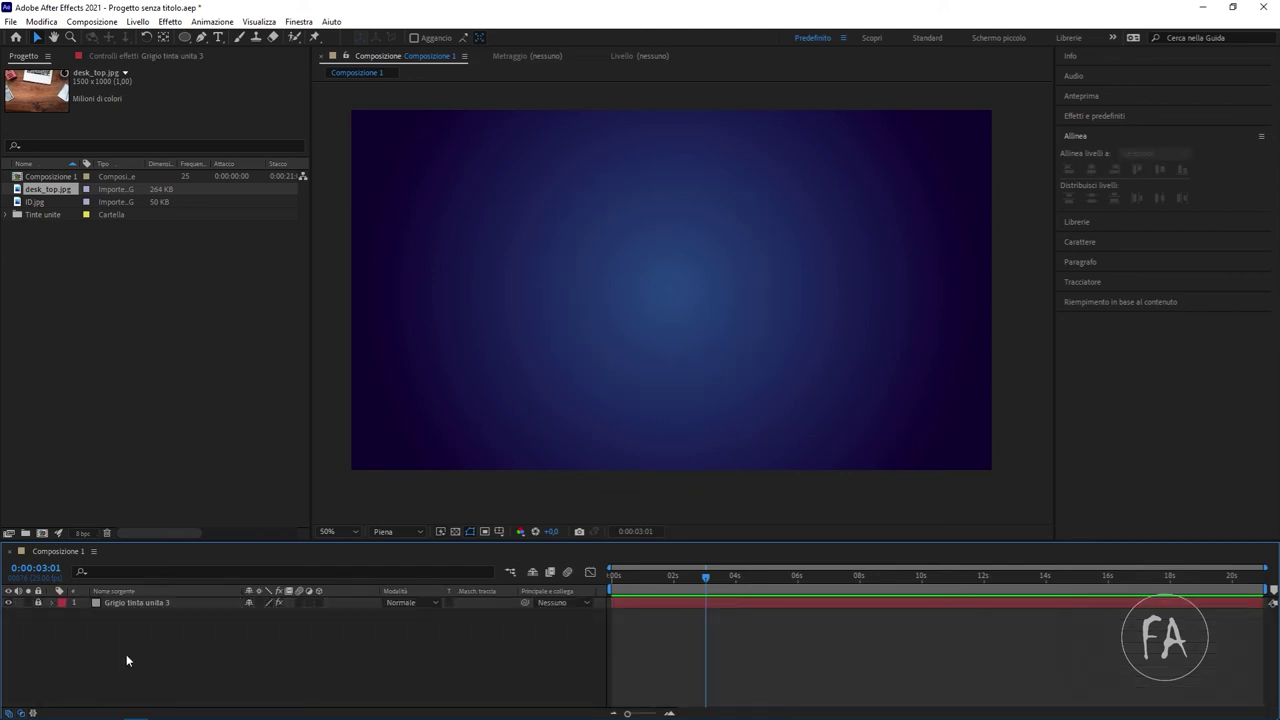
right_click(144, 652)
mouse_move(201, 494)
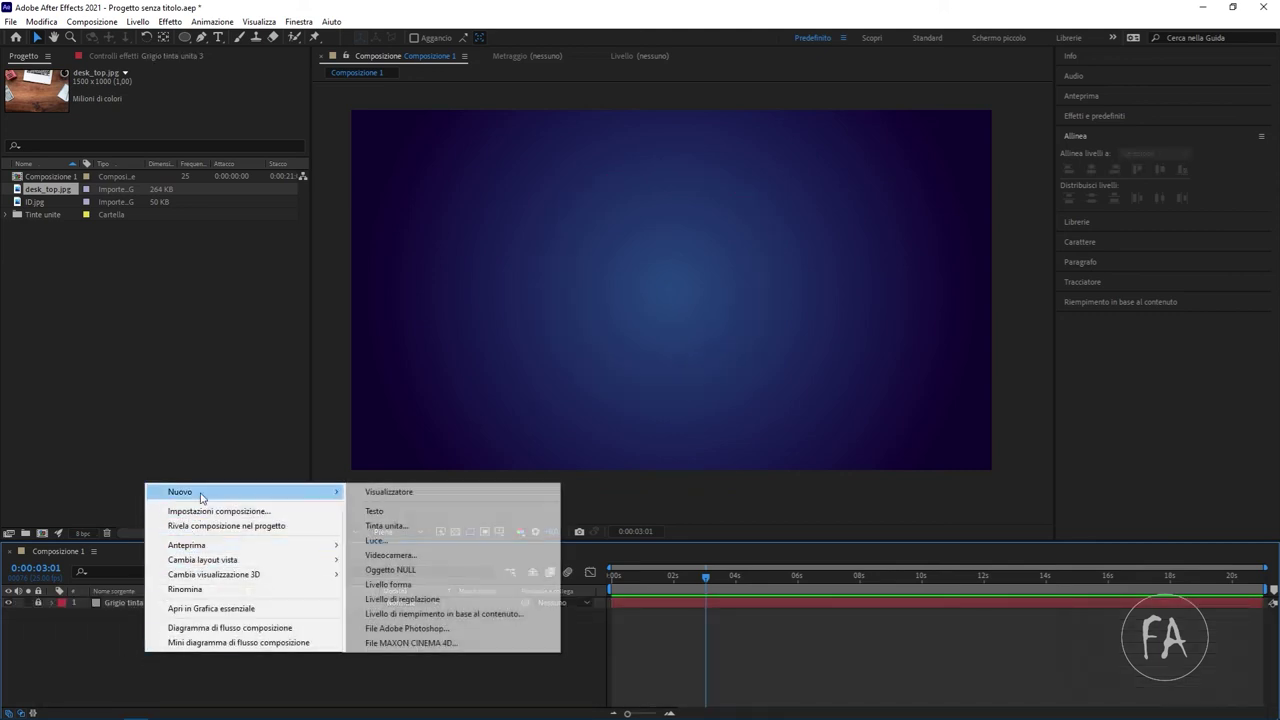
left_click(443, 526)
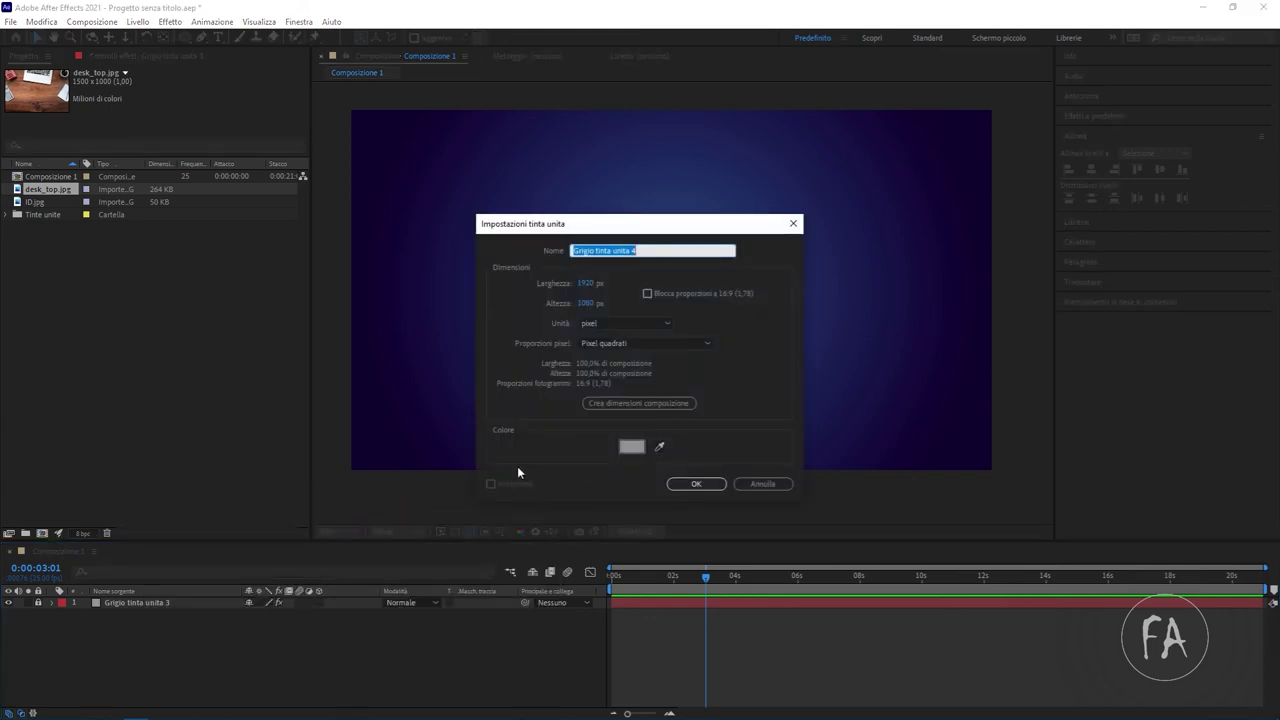
left_click(631, 446)
left_click(276, 164)
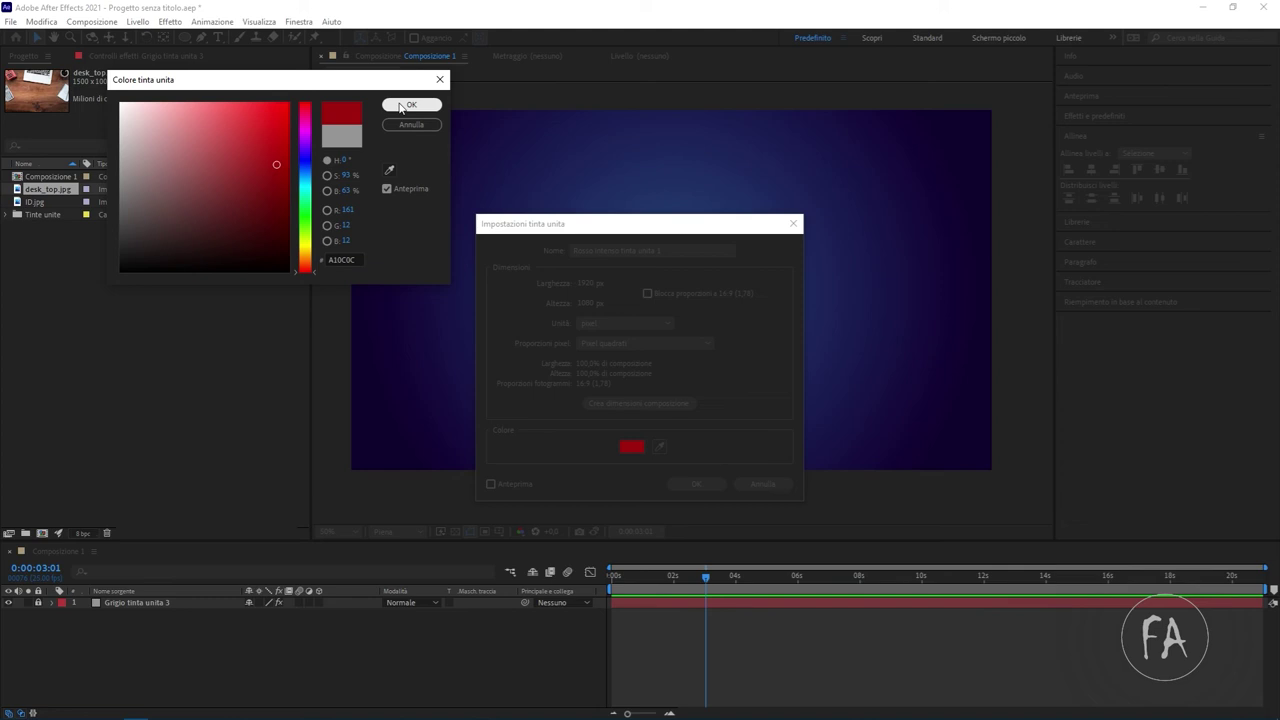
left_click(400, 105)
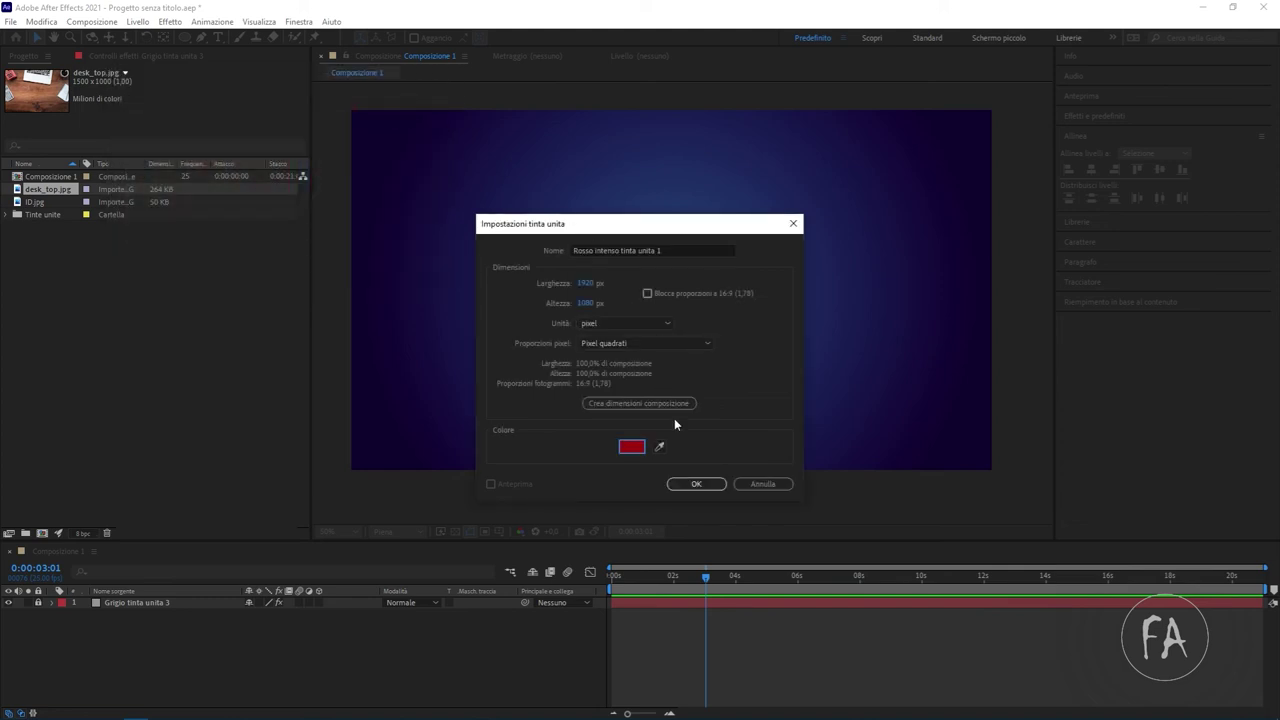
left_click(696, 483)
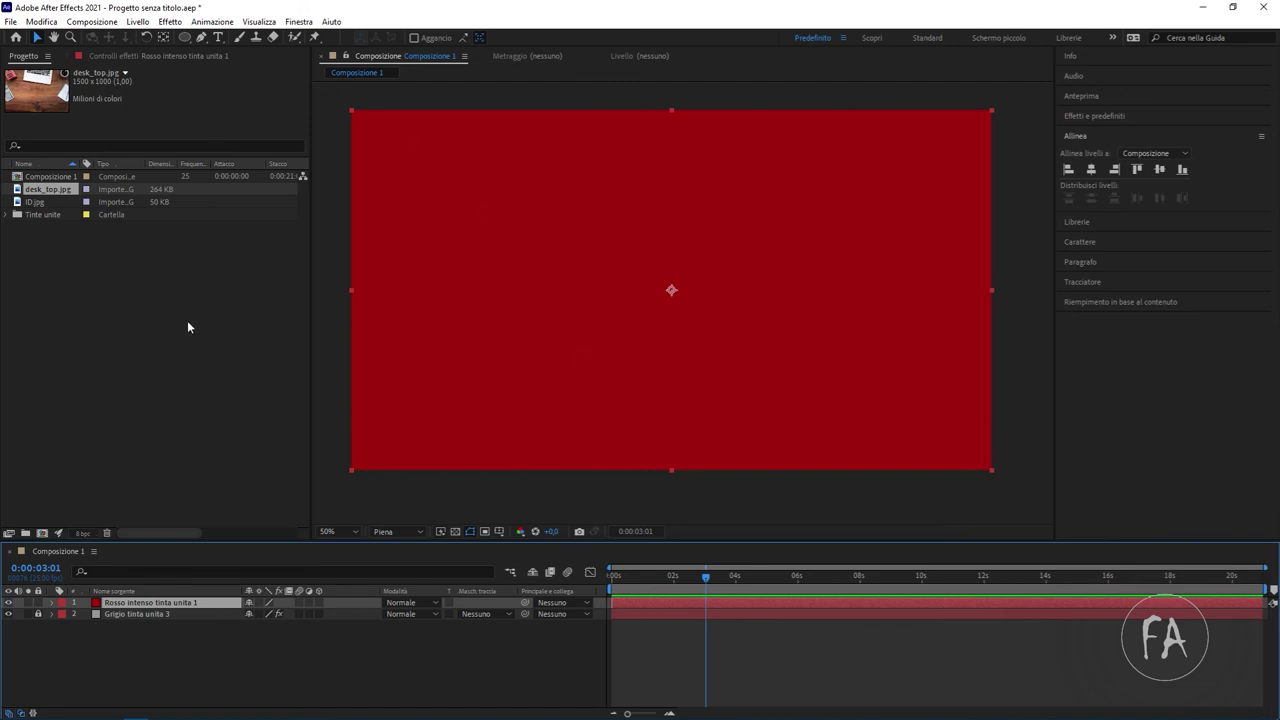
Draw an open four-point wavy Bezier mask across the red solid with the Pen tool
left_click(201, 37)
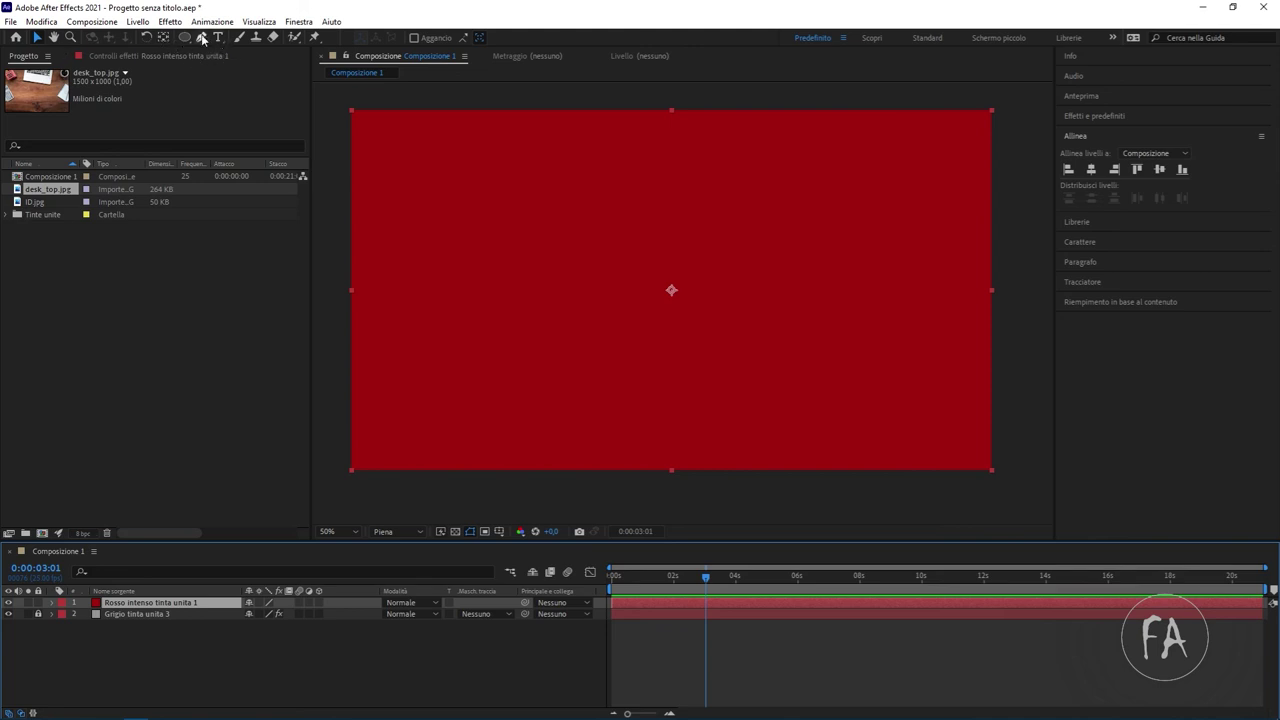
left_click(421, 165)
left_click_drag(522, 316, 597, 291)
left_click_drag(674, 216, 740, 203)
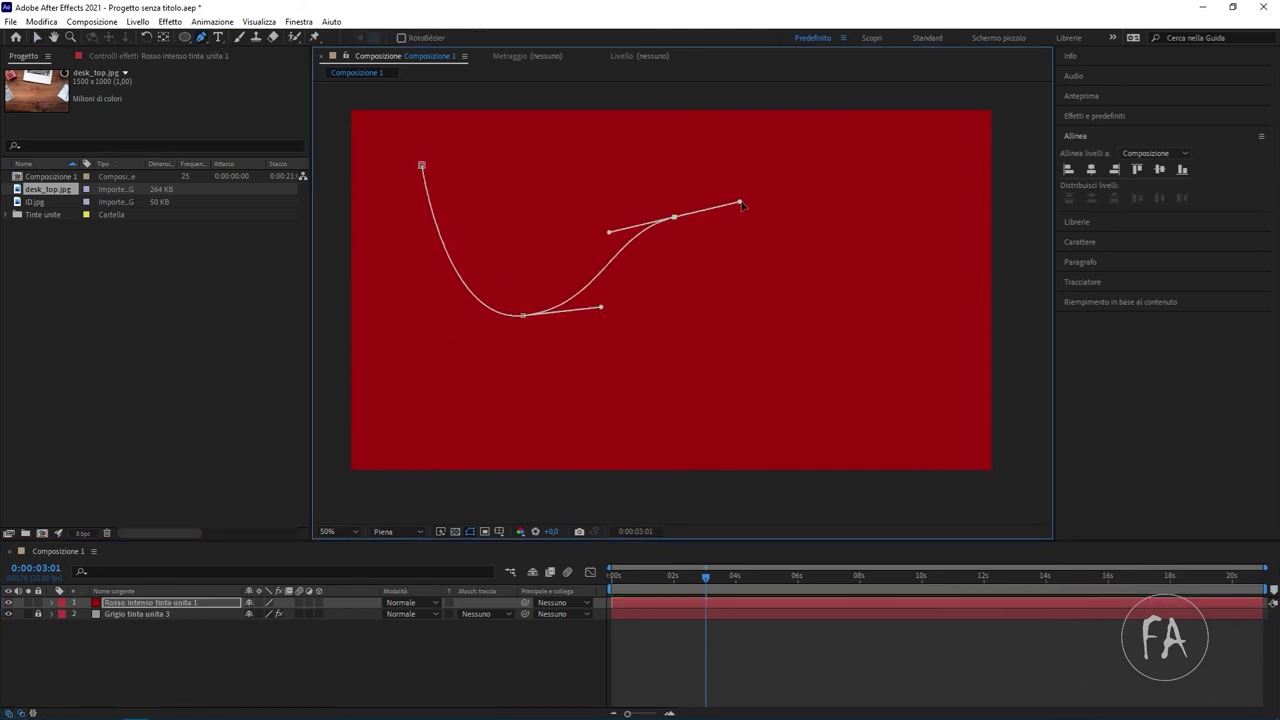
left_click_drag(843, 300, 886, 320)
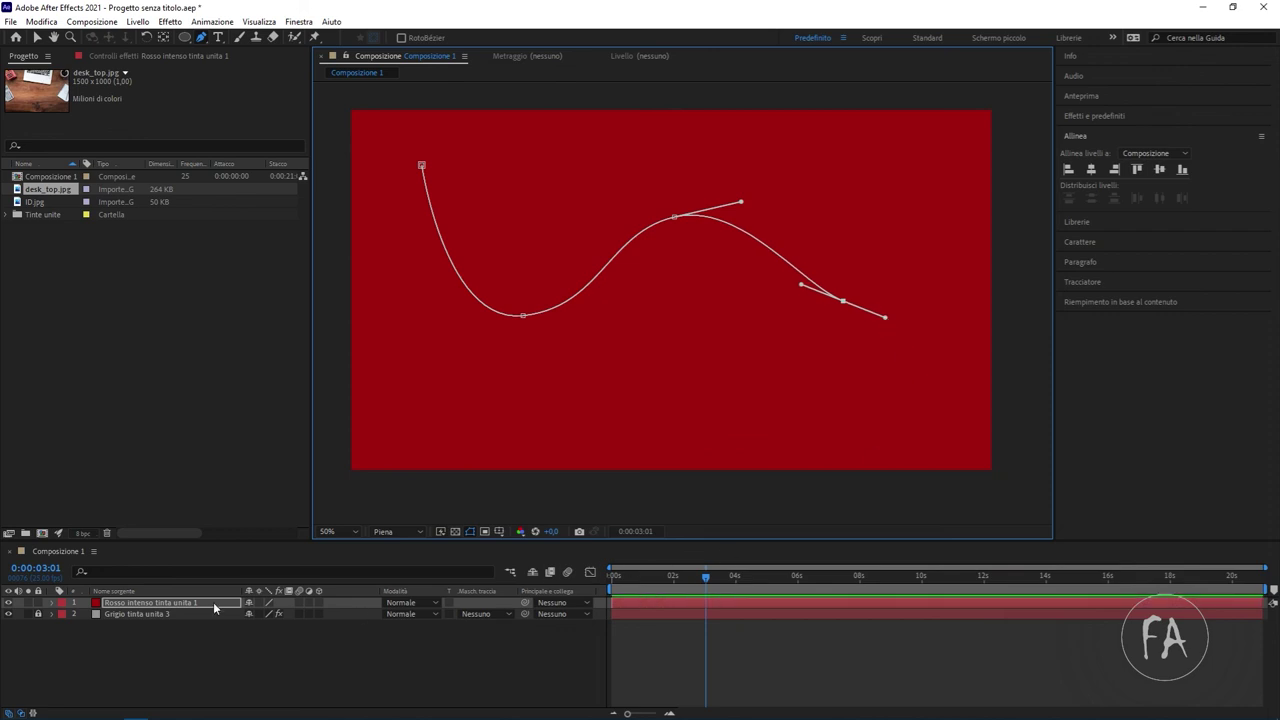
left_click(189, 58)
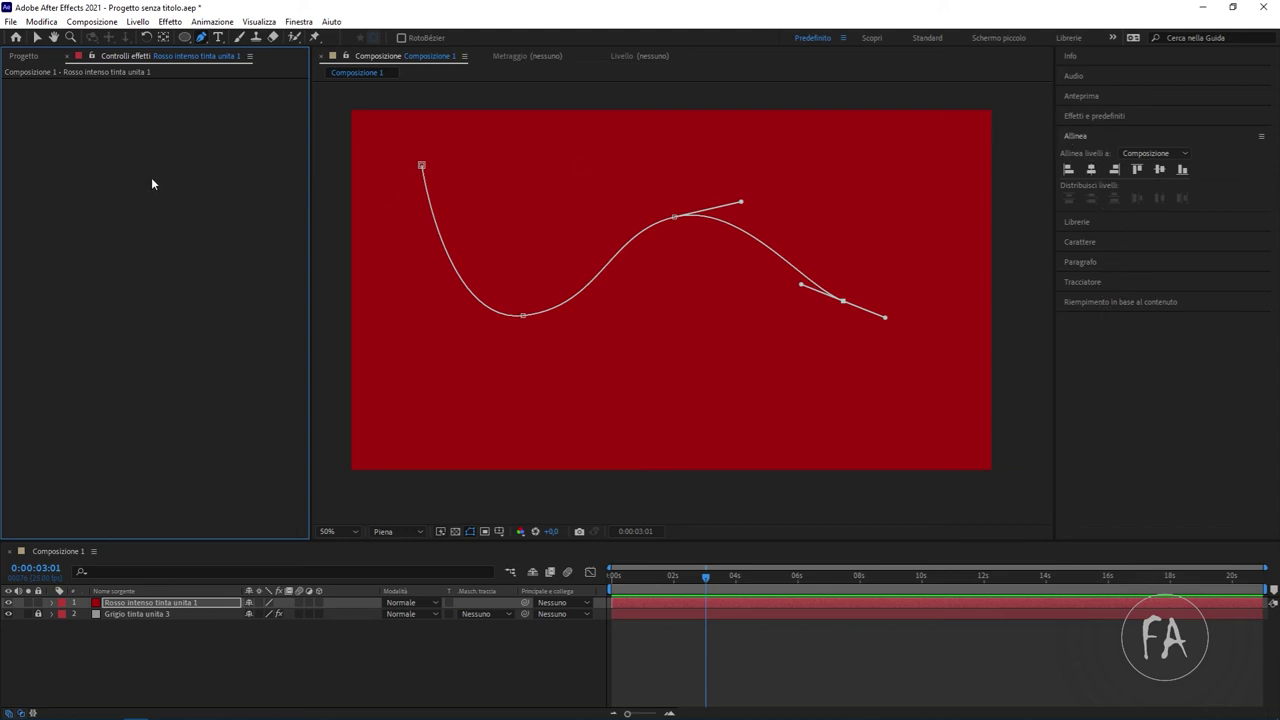
Apply the Genera > Tratto effect to the red solid
right_click(155, 118)
left_click(107, 121)
right_click(146, 112)
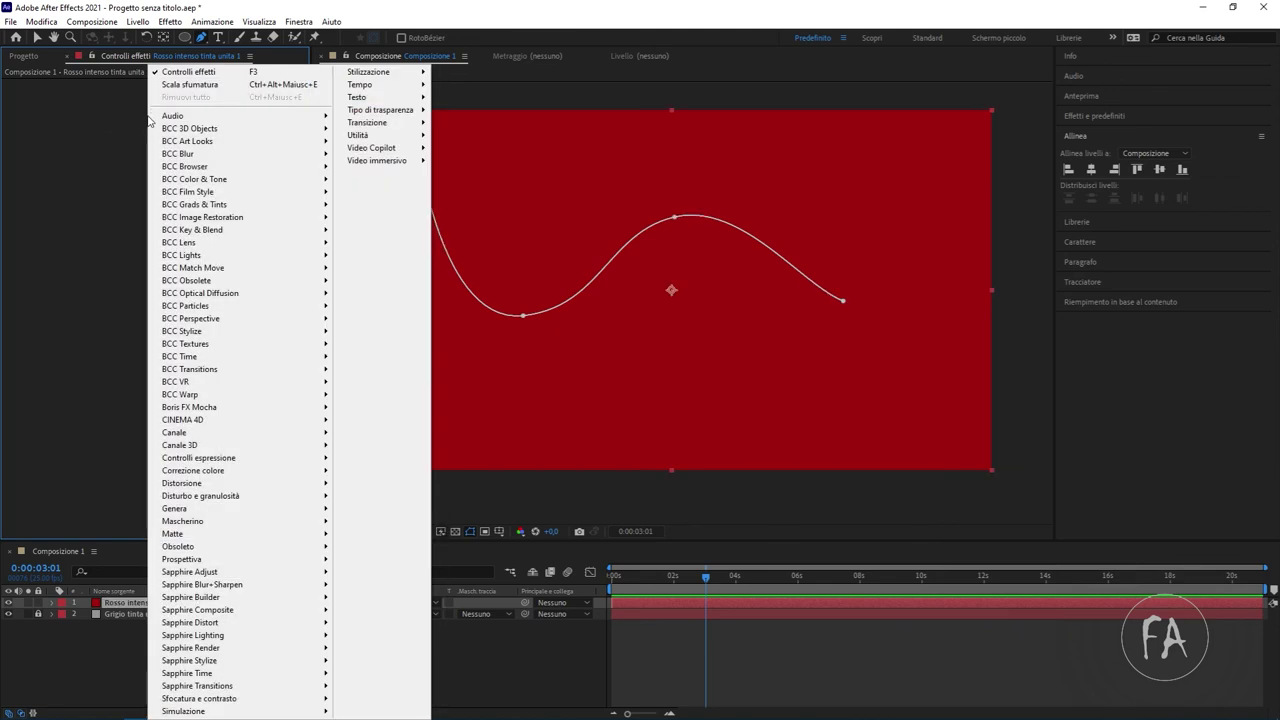
mouse_move(226, 508)
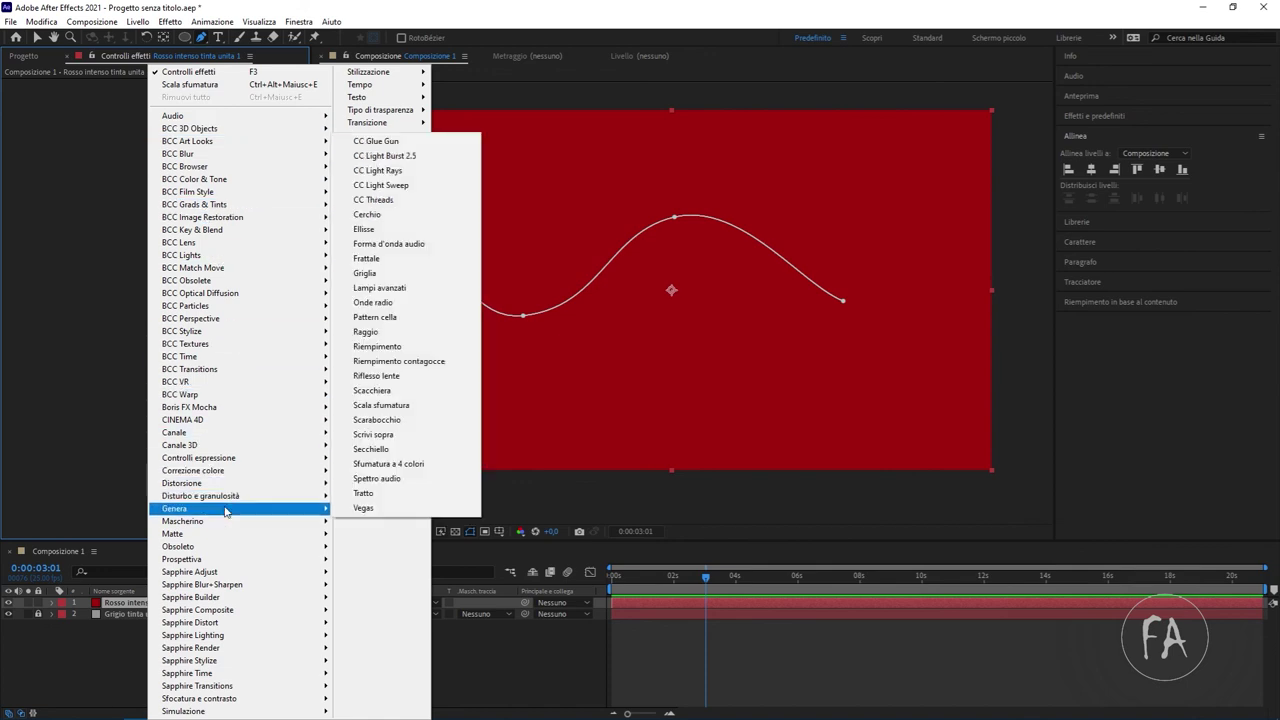
left_click(400, 497)
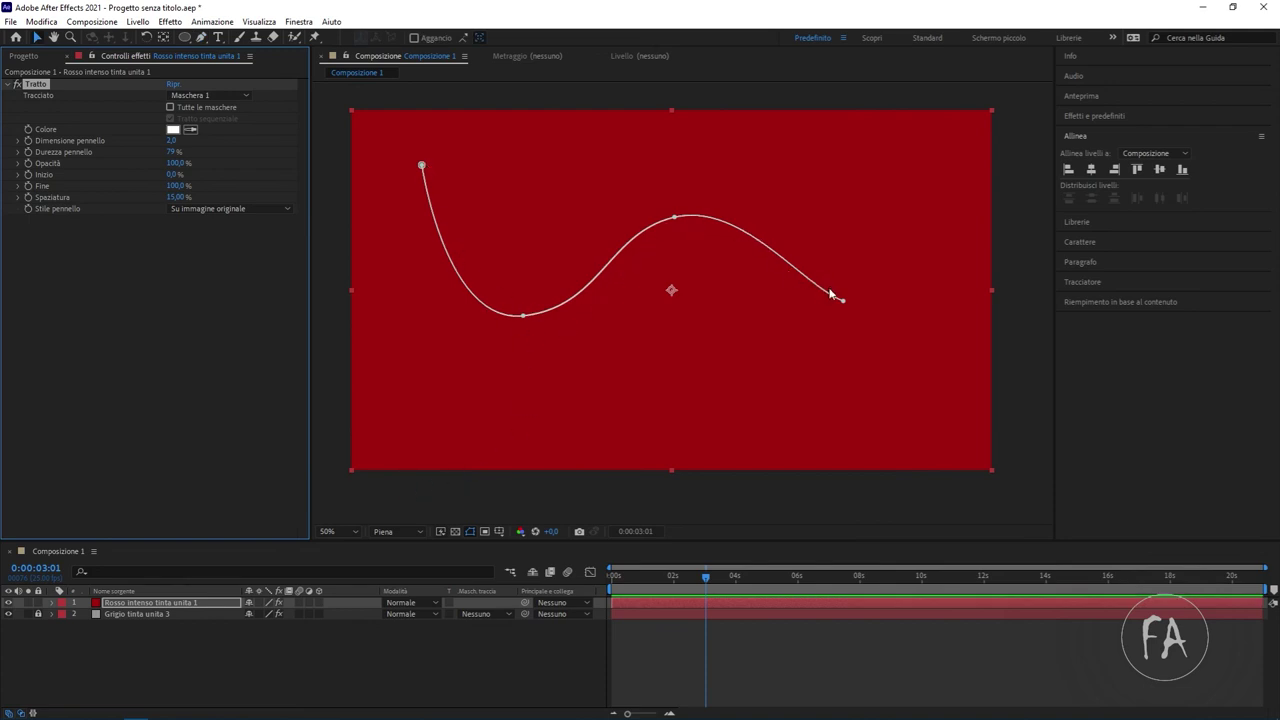
Hide the mask path outline and try other stroke colours, keeping the stroke white
left_click(470, 532)
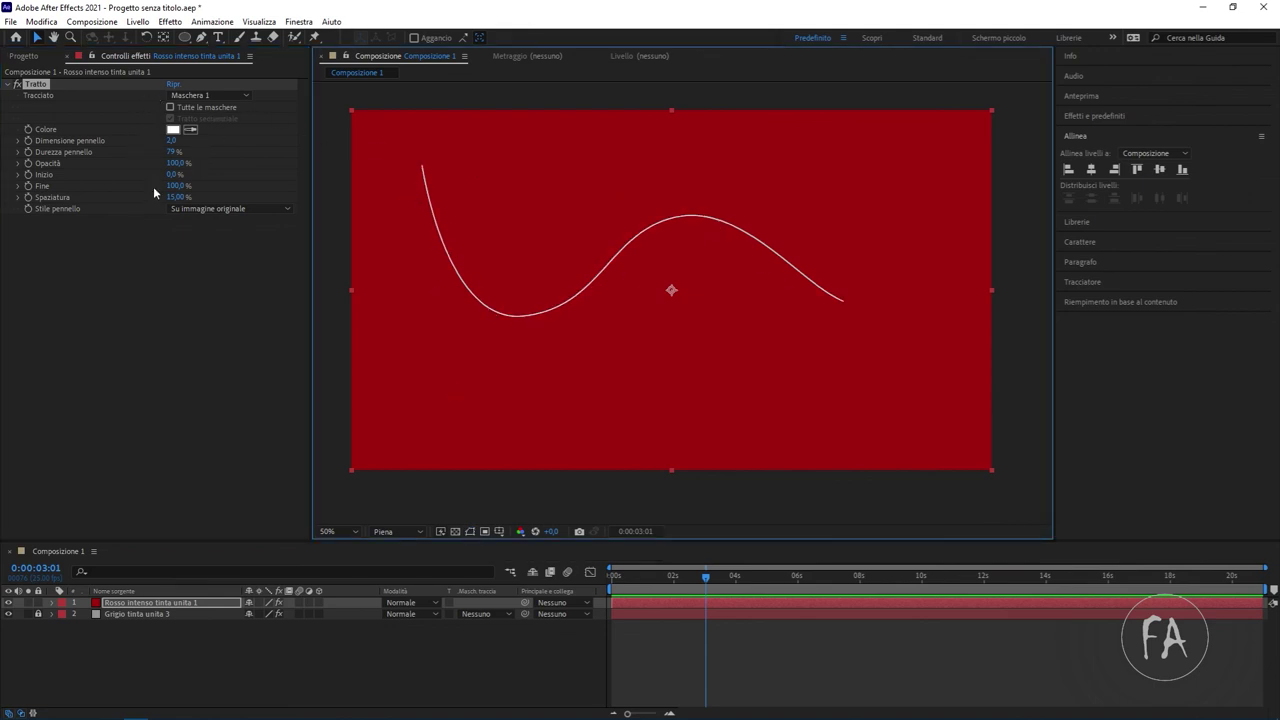
left_click(173, 129)
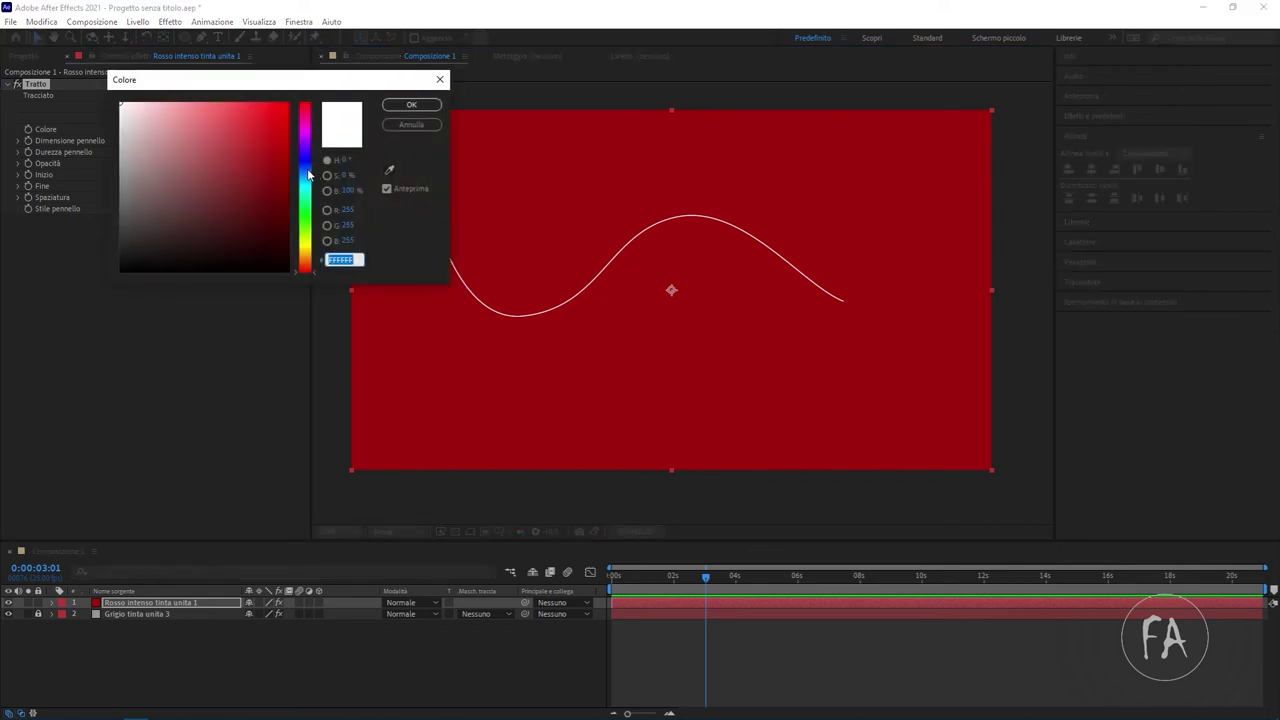
left_click_drag(308, 172, 306, 150)
left_click(409, 106)
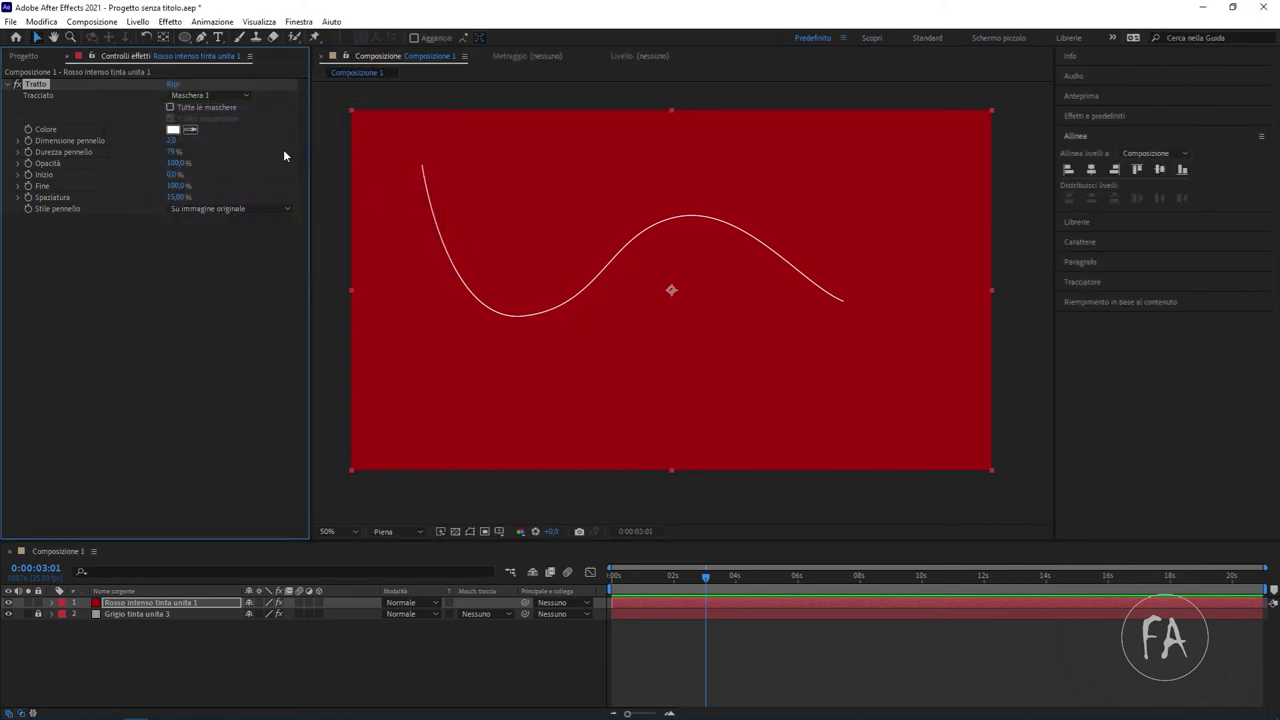
left_click(171, 130)
left_click(305, 203)
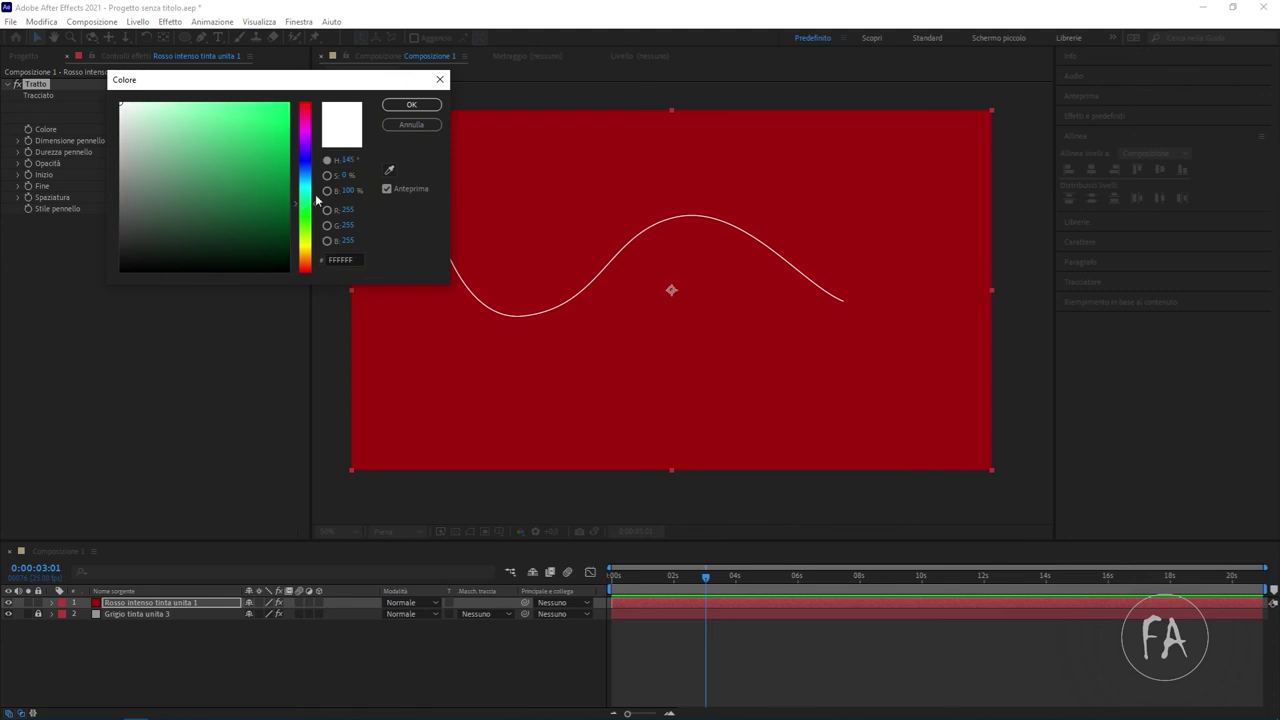
left_click(406, 104)
Thicken the stroke's brush size and set Stile pennello to Su trasparente
mouse_move(173, 140)
left_mouse_down()
mouse_move(371, 133)
mouse_move(288, 141)
left_mouse_up()
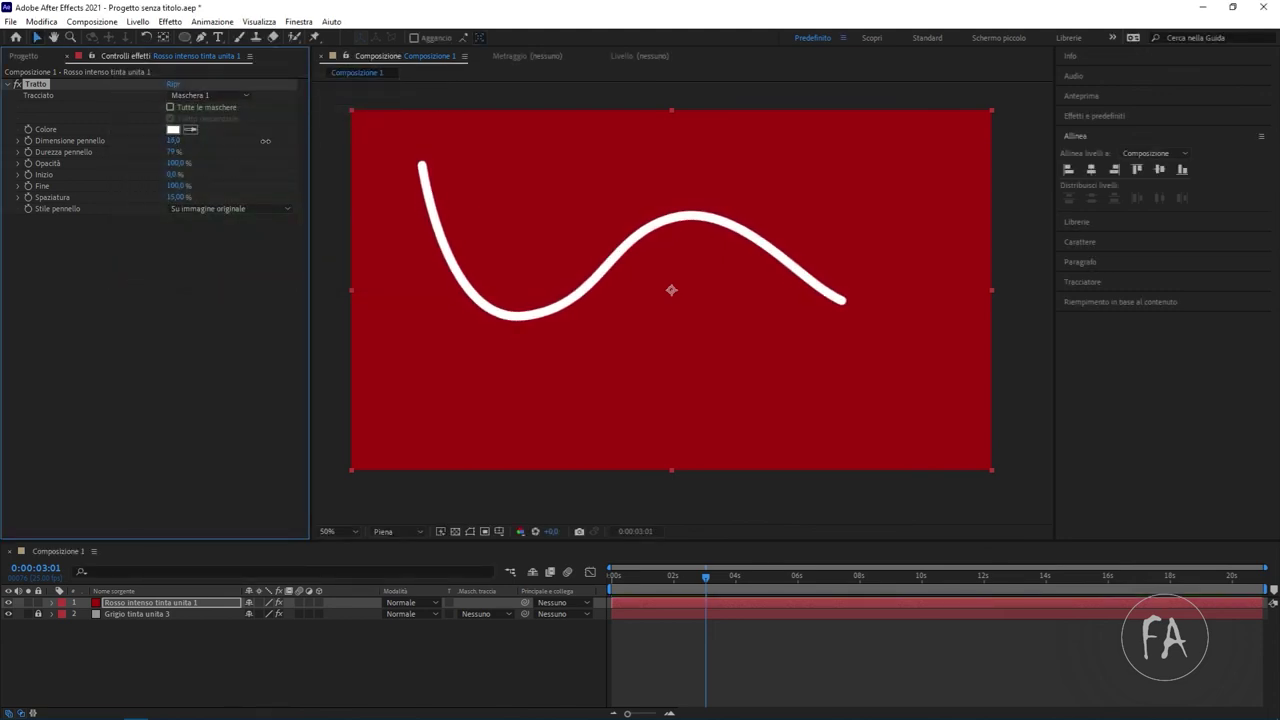
left_click(226, 112)
left_click(226, 113)
left_click(229, 208)
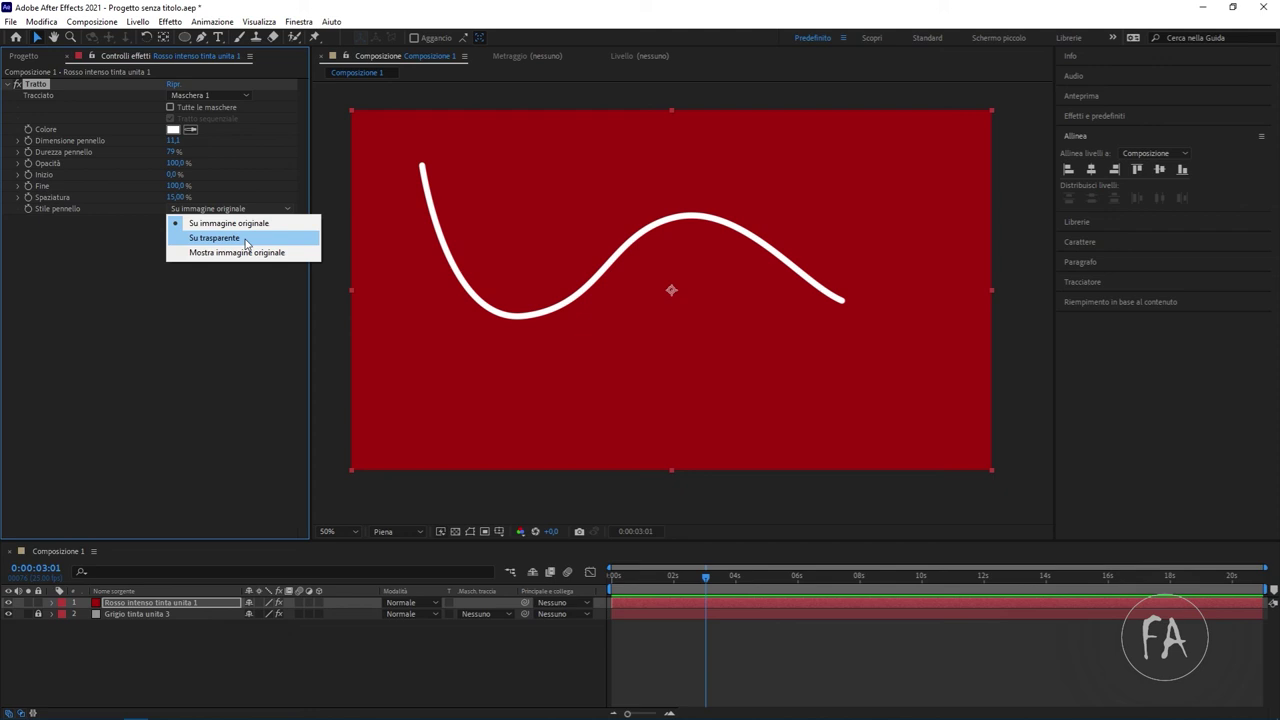
left_click(242, 238)
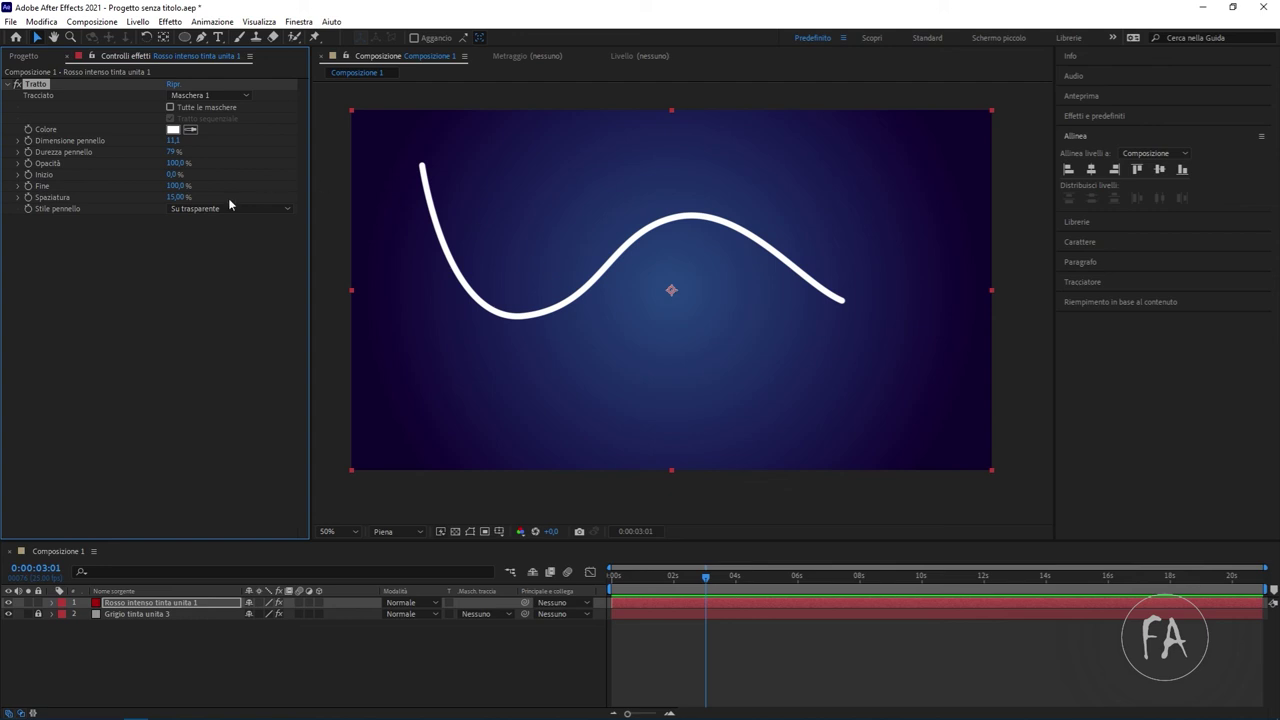
left_click(36, 84)
Remove the Tratto effect and apply Genera > Vegas to the red solid
key("Delete")
right_click(120, 145)
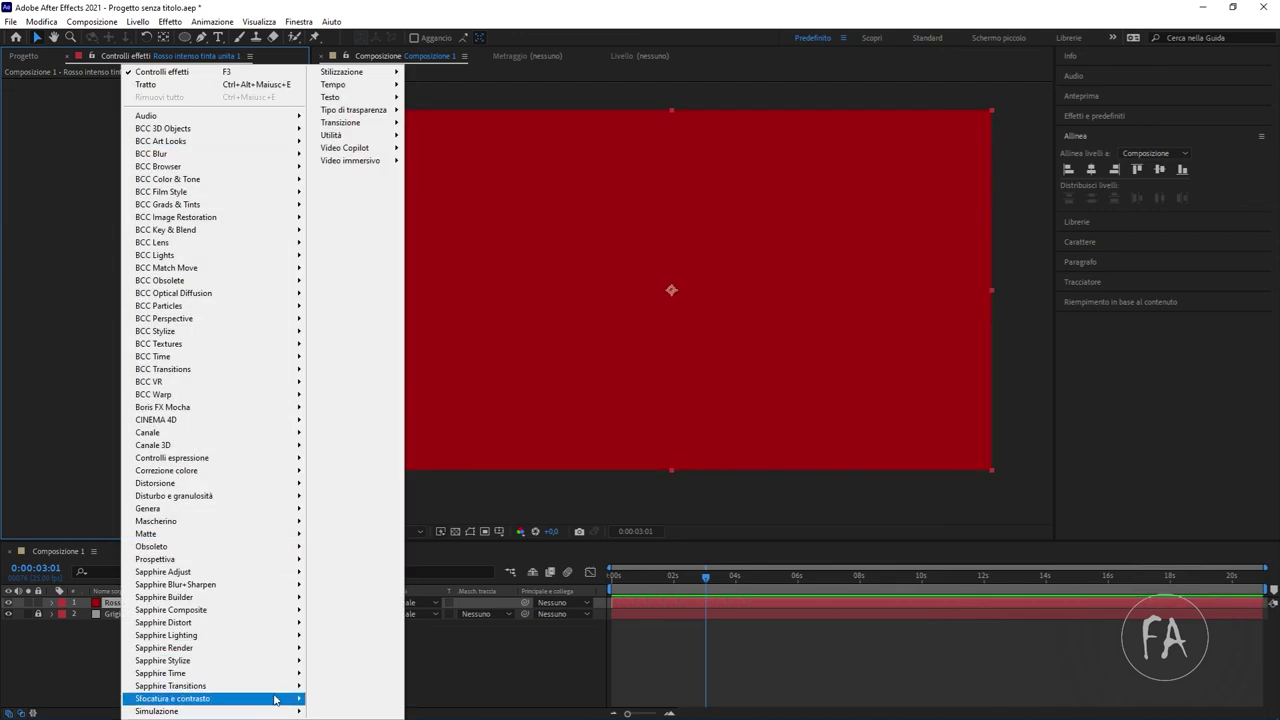
mouse_move(278, 420)
mouse_move(290, 508)
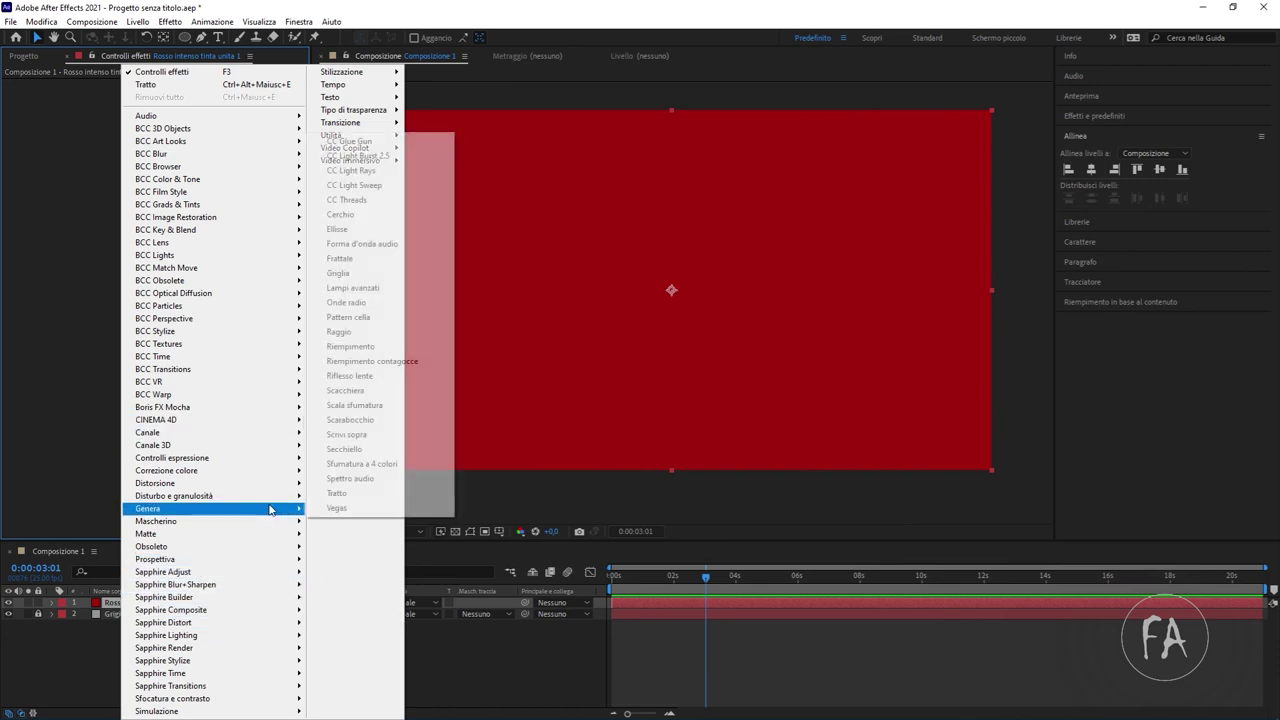
left_click(362, 509)
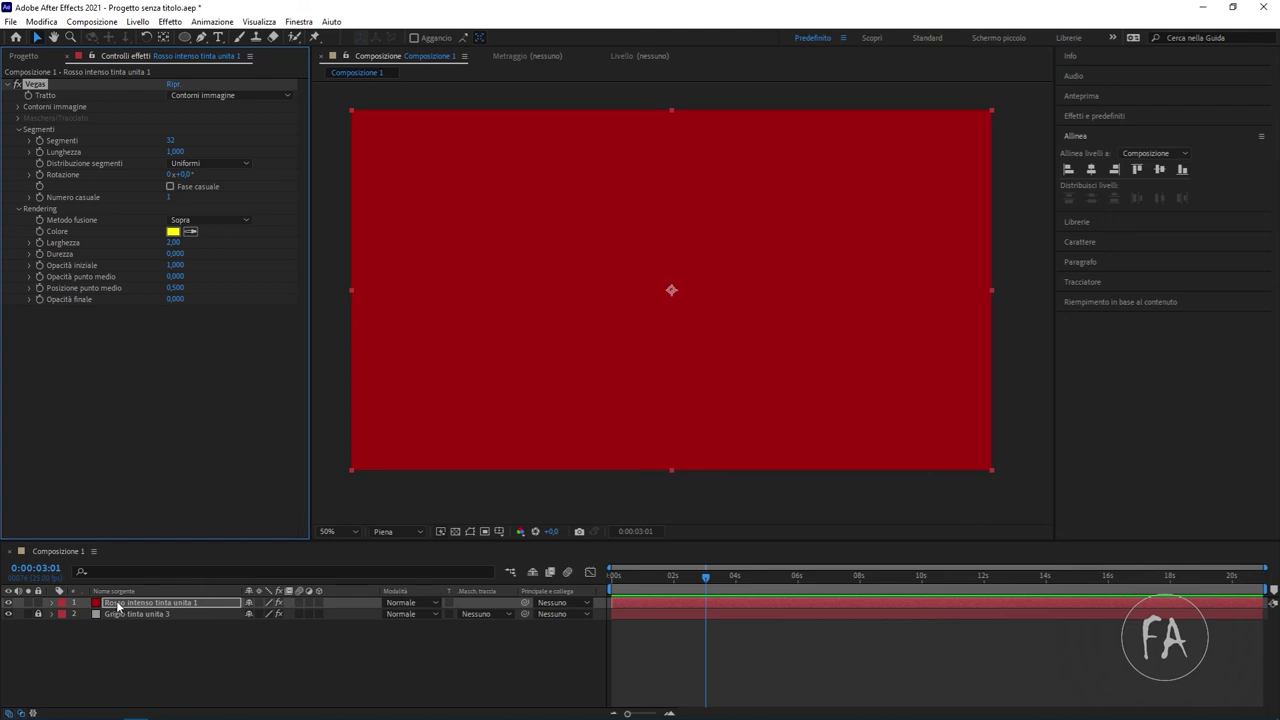
Expand the layer's masks and set Vegas Tratto to Maschera/Tracciato to follow Maschera 1
left_click(70, 605)
left_click(51, 603)
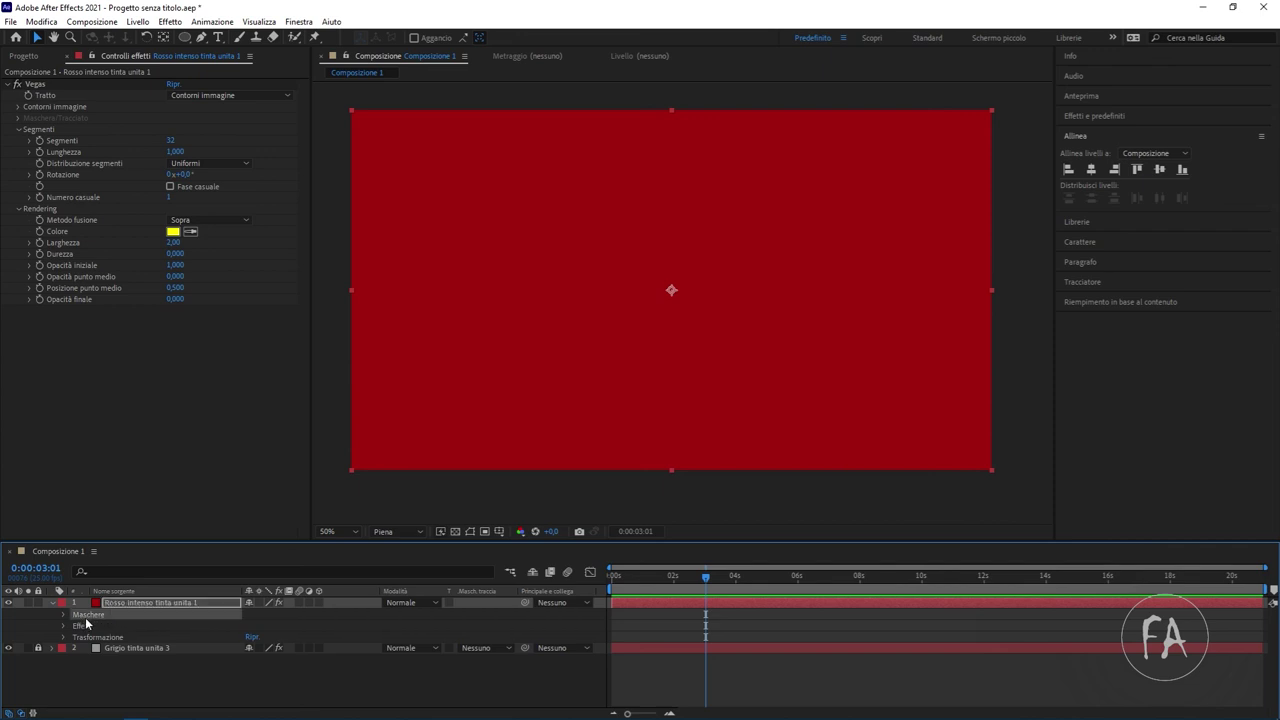
left_click(62, 614)
left_click(112, 625)
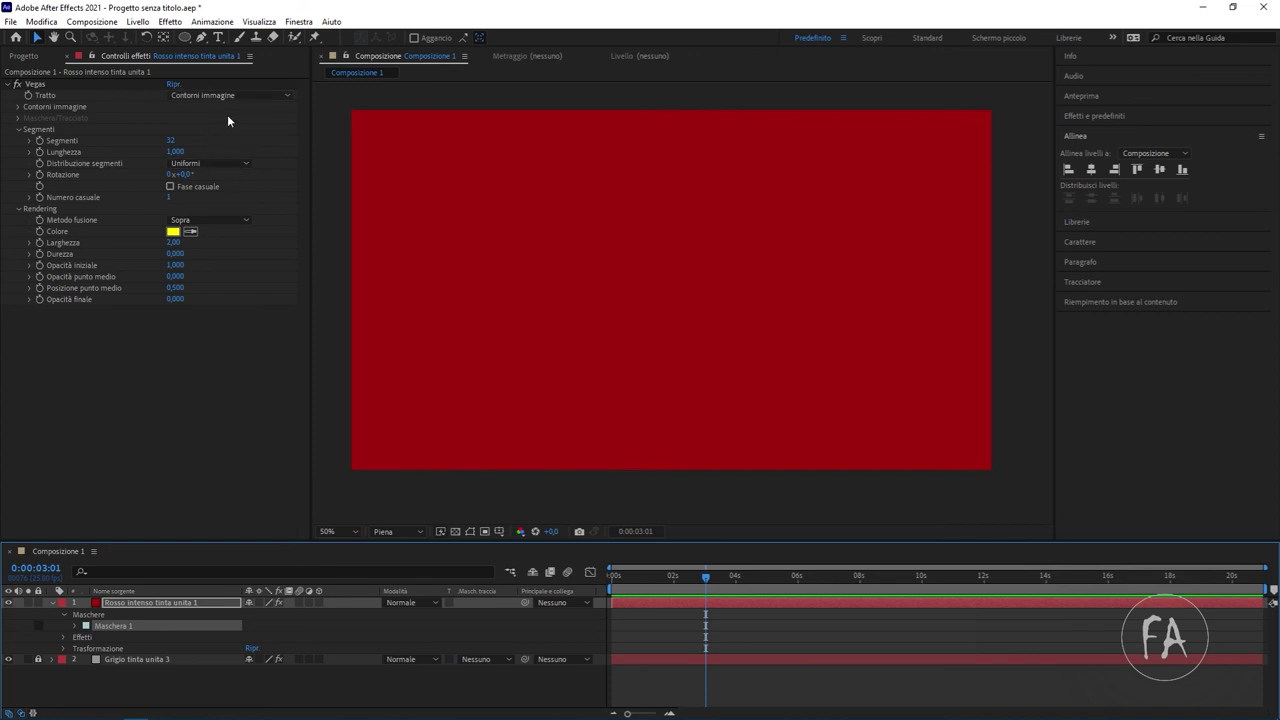
left_click(262, 96)
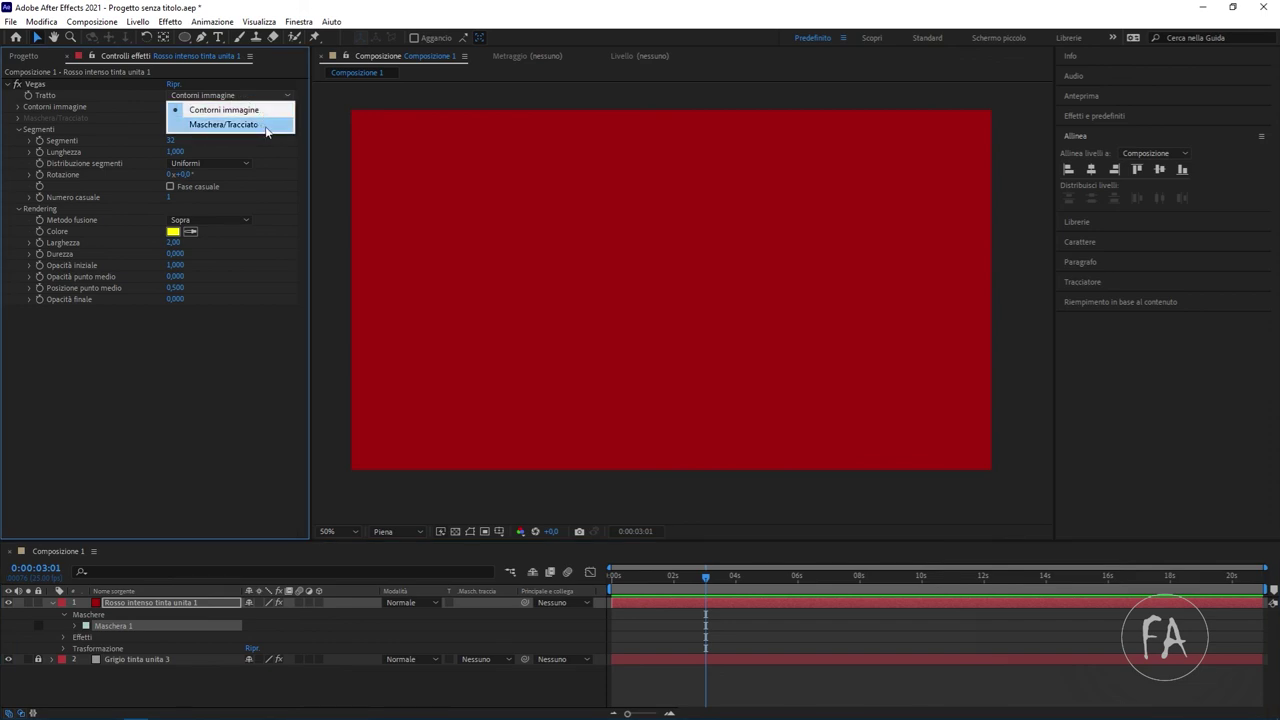
left_click(266, 128)
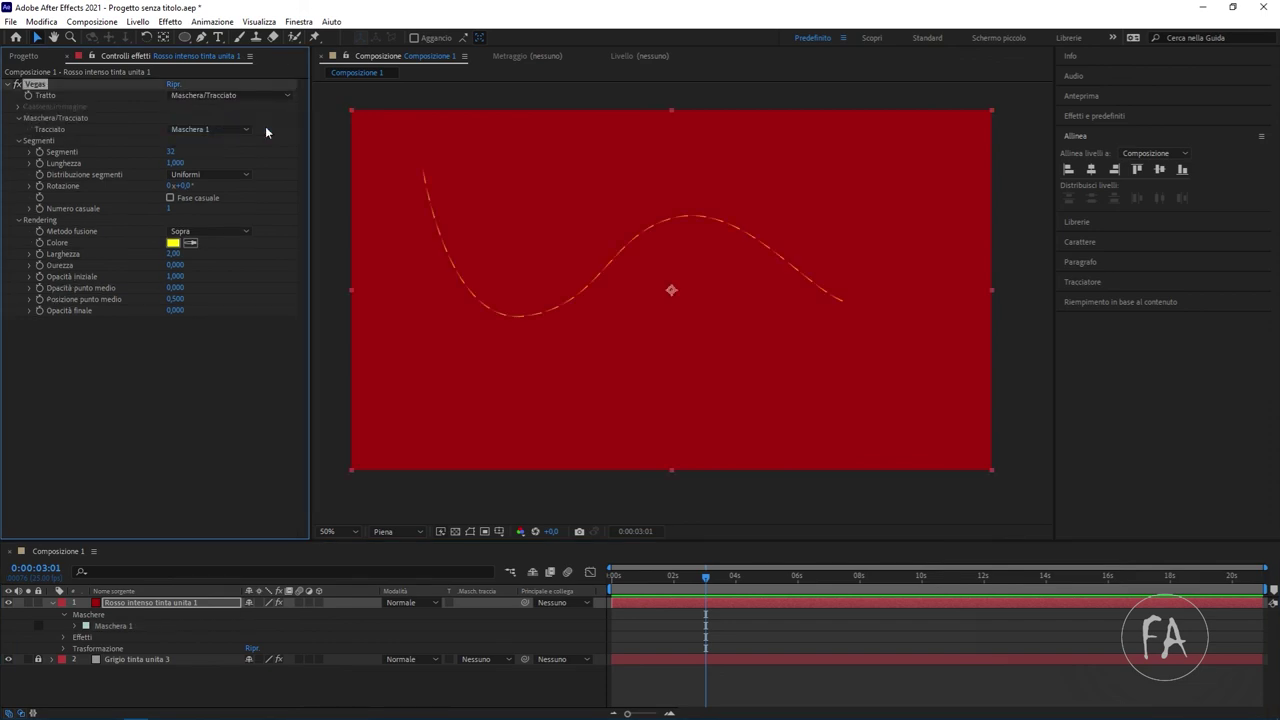
Keep Vegas tracing the mask path and set its Metodo fusione to Trasparente
left_click(208, 95)
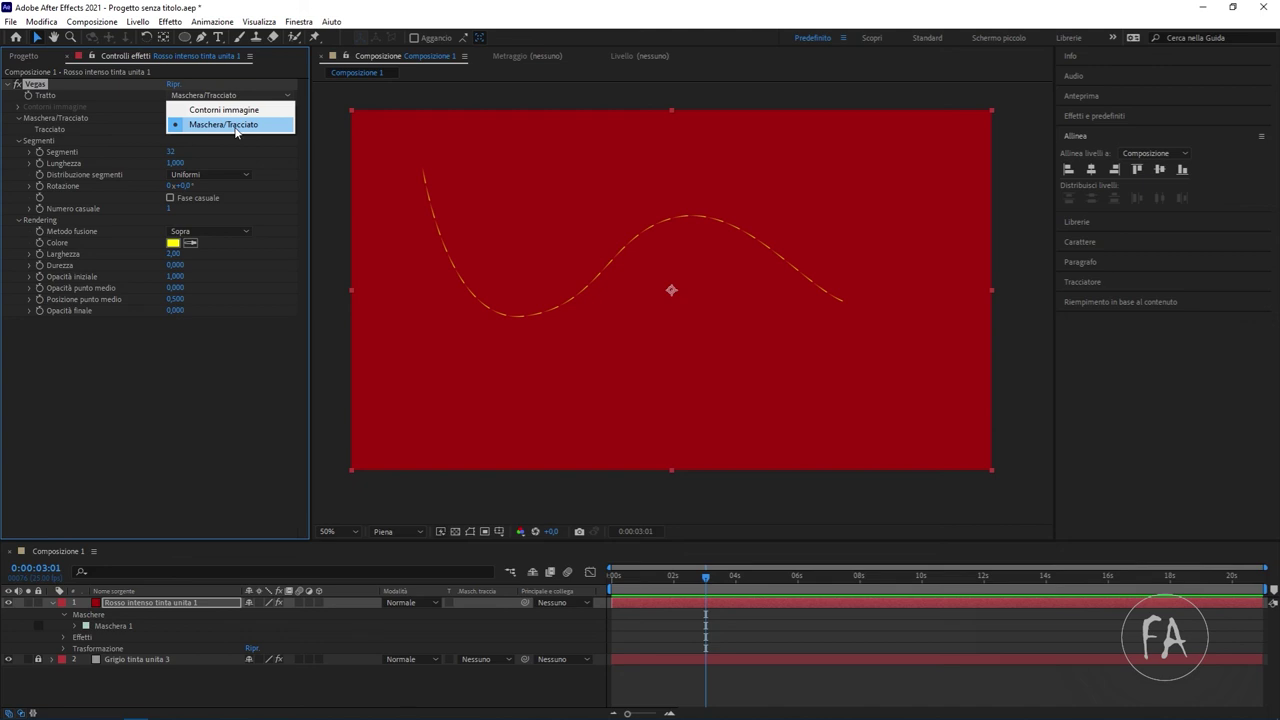
left_click(235, 126)
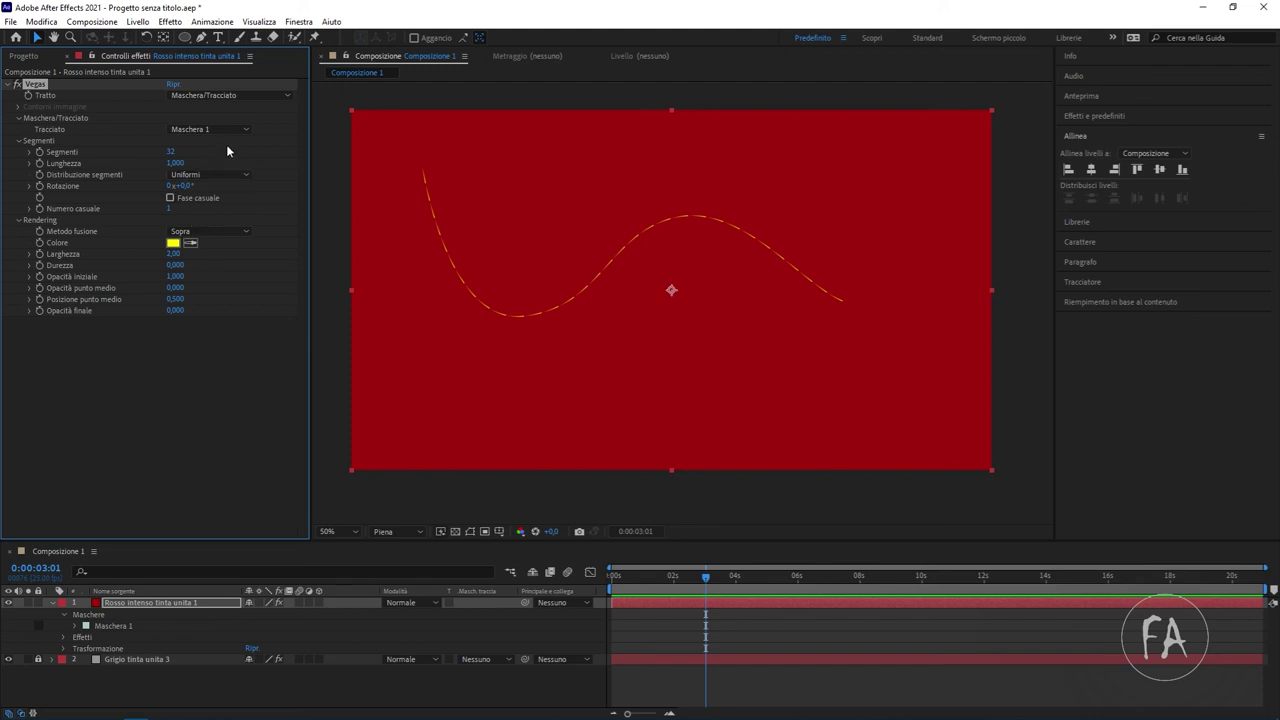
left_click(221, 231)
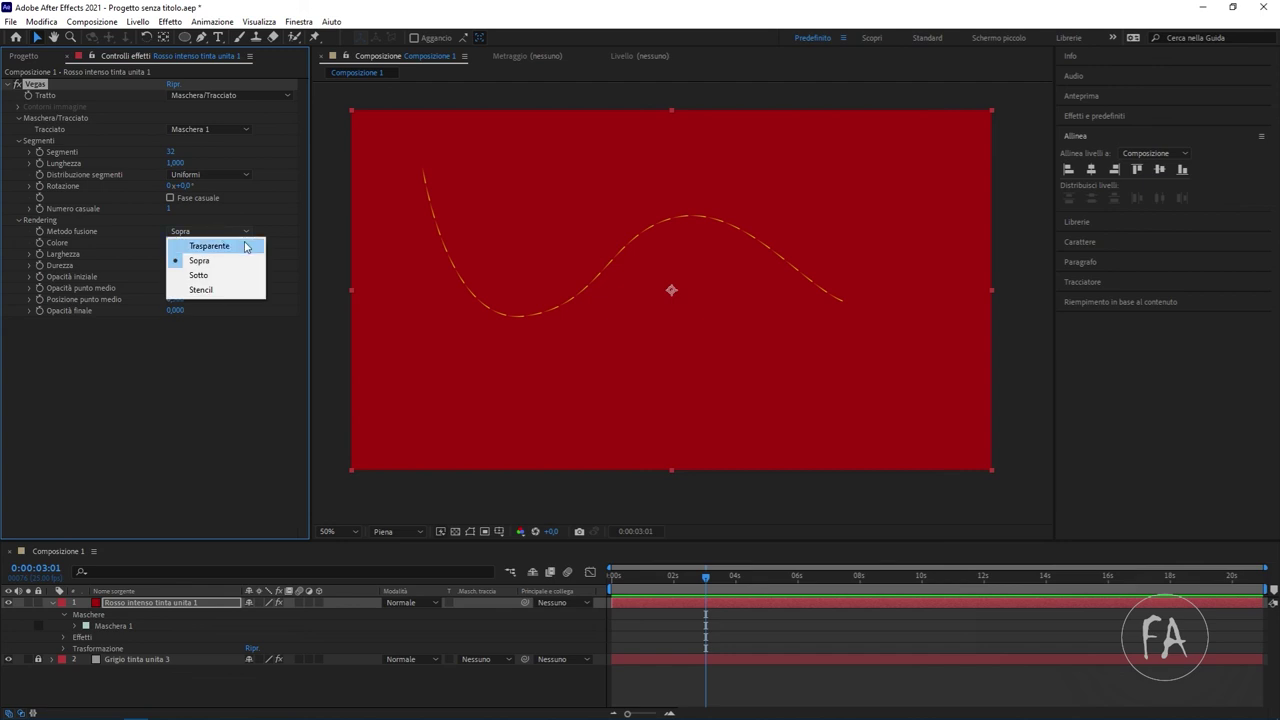
left_click(245, 246)
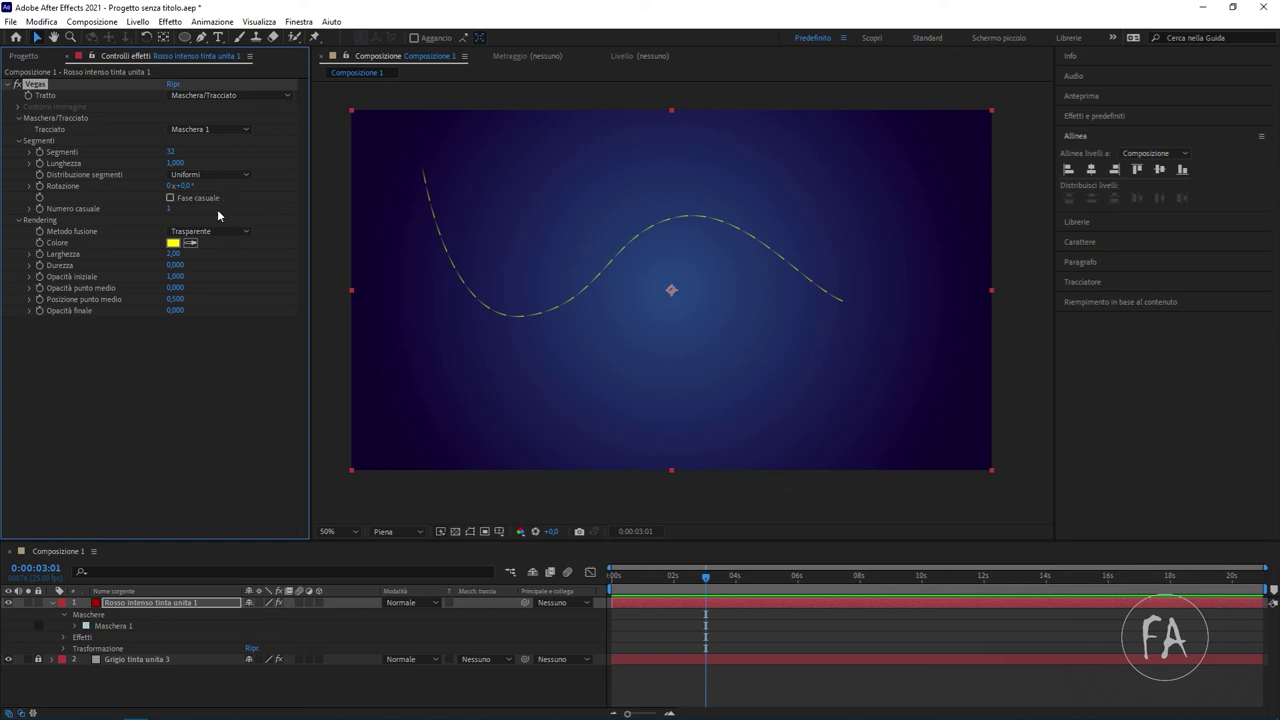
Set Vegas Durezza to 0.800 and Rotazione to 1x+240.0° to shift the dashes
left_click_drag(174, 266, 197, 293)
mouse_move(184, 188)
left_mouse_down()
mouse_move(410, 223)
mouse_move(580, 189)
left_mouse_up()
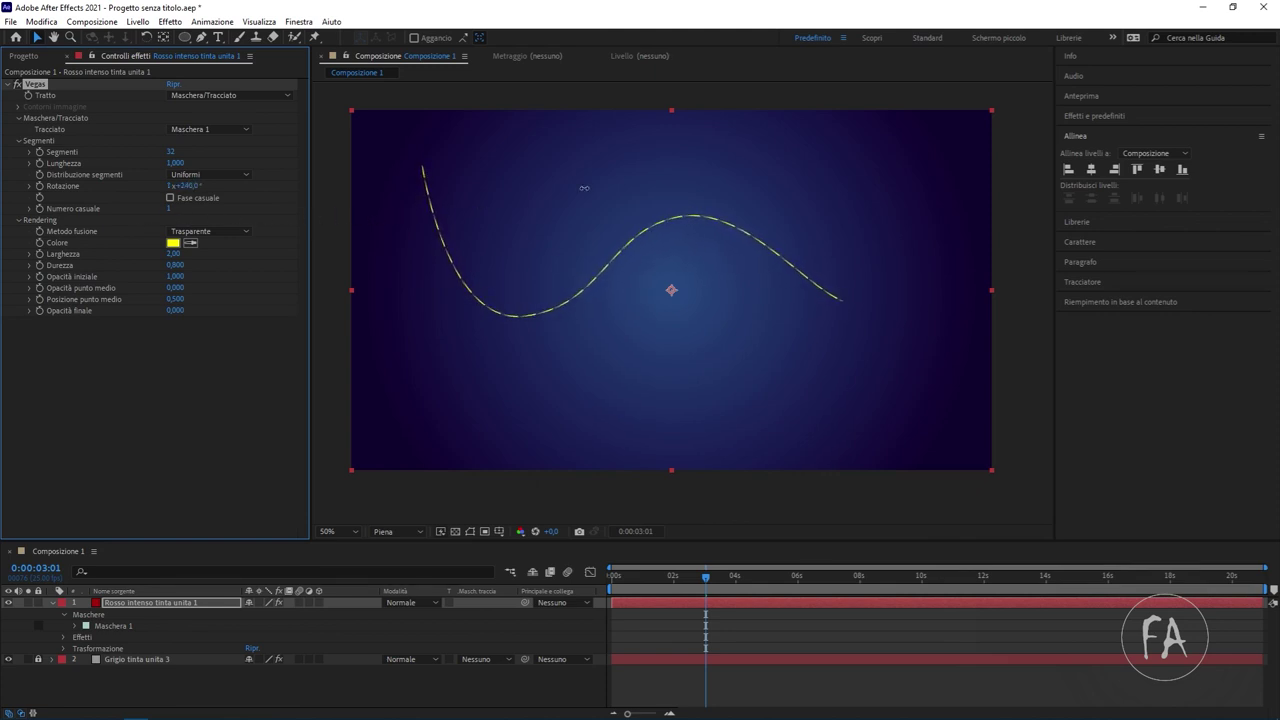